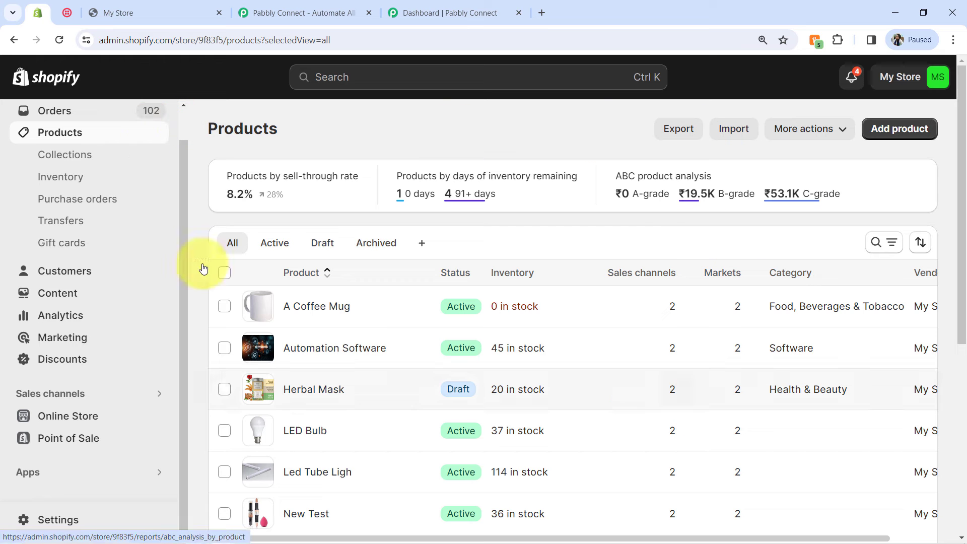
Step: Switch from the Shopify products list to the Twilio console tab
click(68, 7)
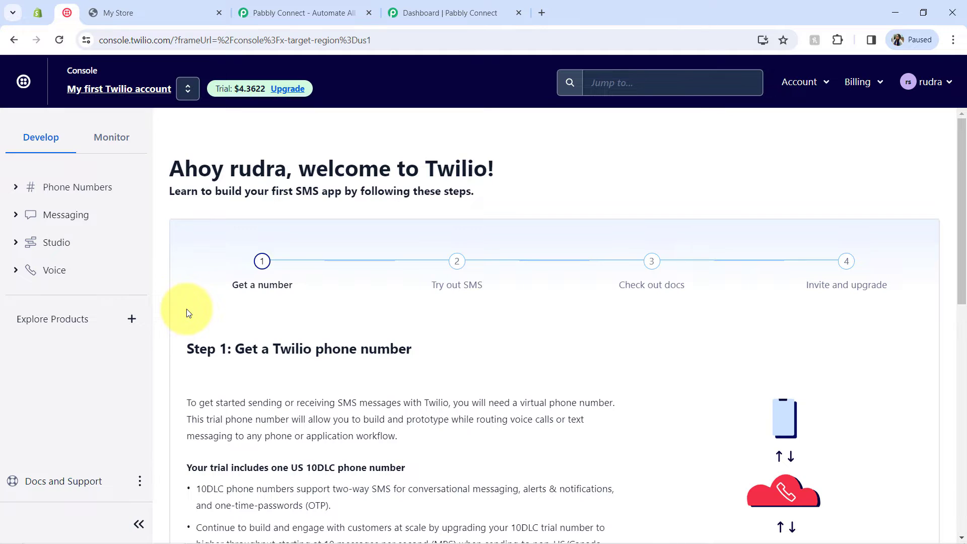
Step: Look over the Twilio console, My Store storefront and Shopify admin tabs
double_click(137, 32)
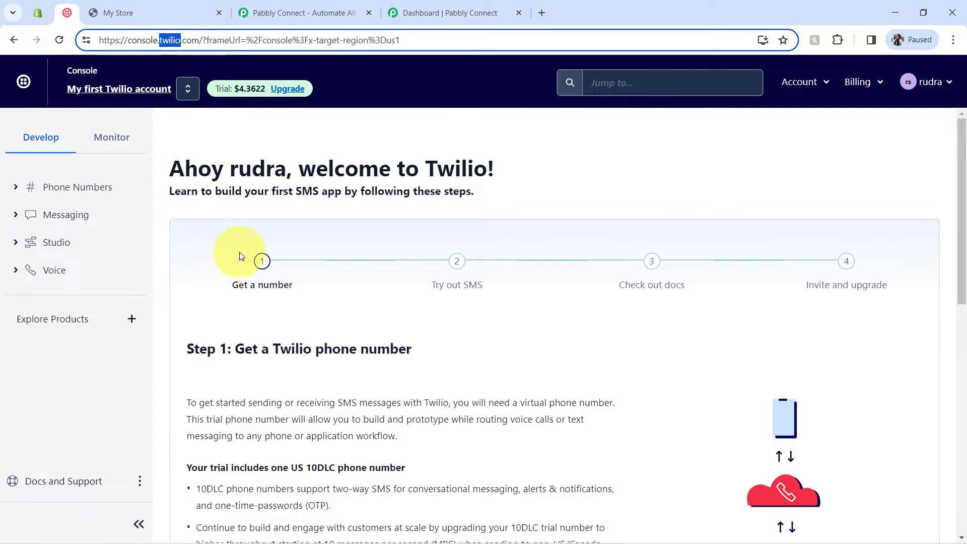
click(129, 11)
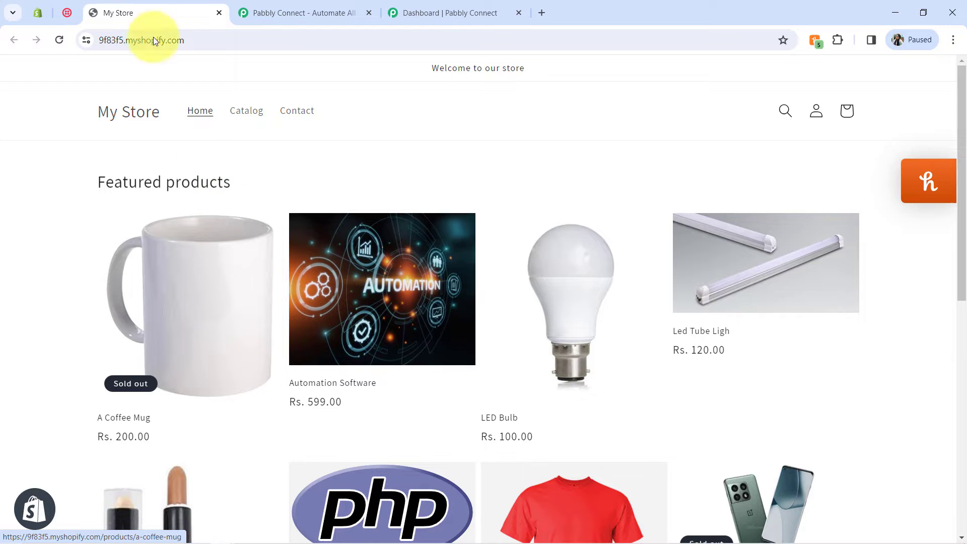
click(67, 11)
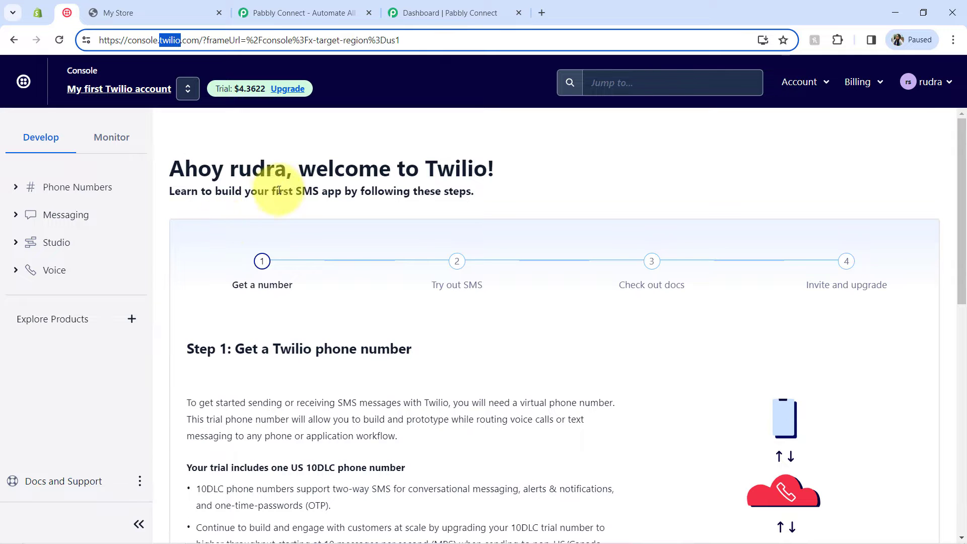
click(38, 10)
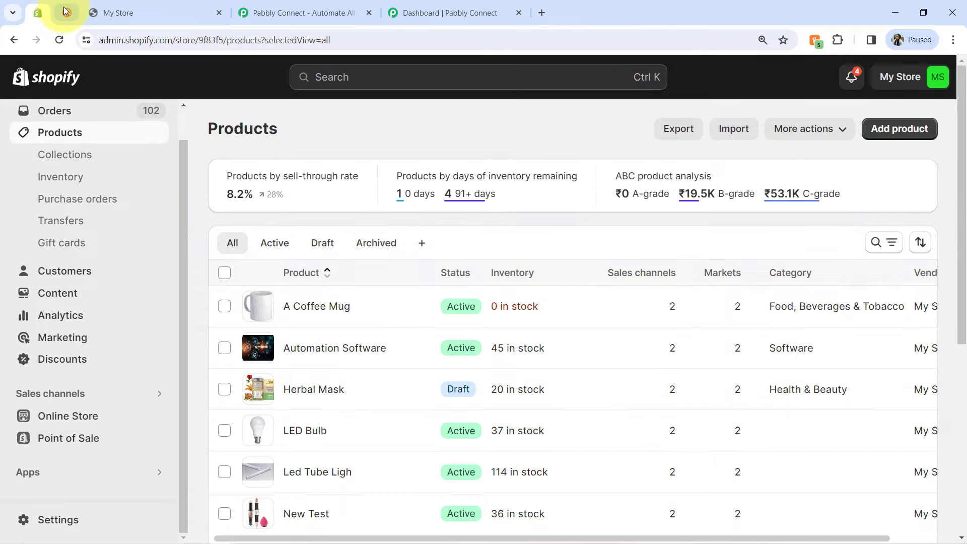
click(65, 11)
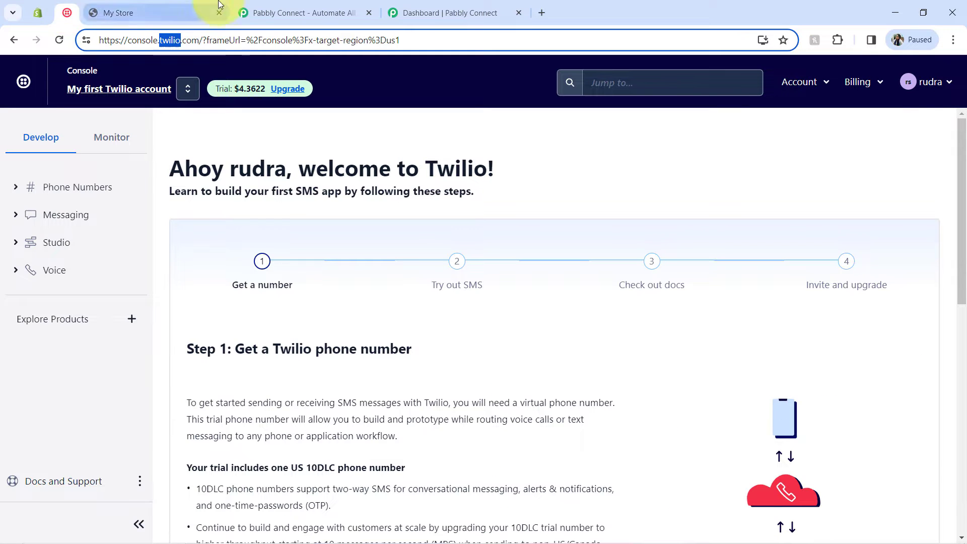
Step: Bring up the Pabbly Connect sales page and highlight its address and main heading
click(237, 11)
drag(114, 40, 227, 43)
drag(158, 310, 670, 401)
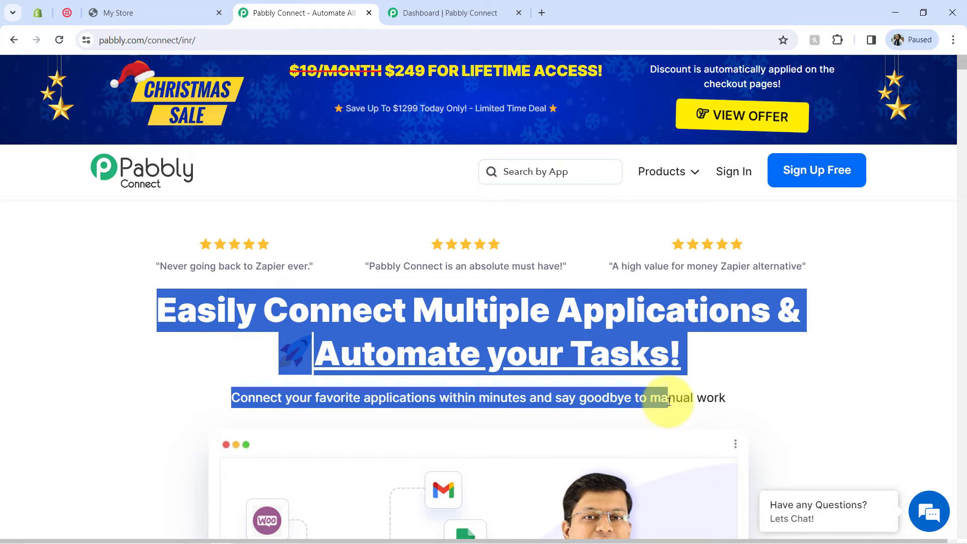
Step: Show the Pabbly Connect dashboard with 129658 tasks remaining and an empty Home folder
click(464, 4)
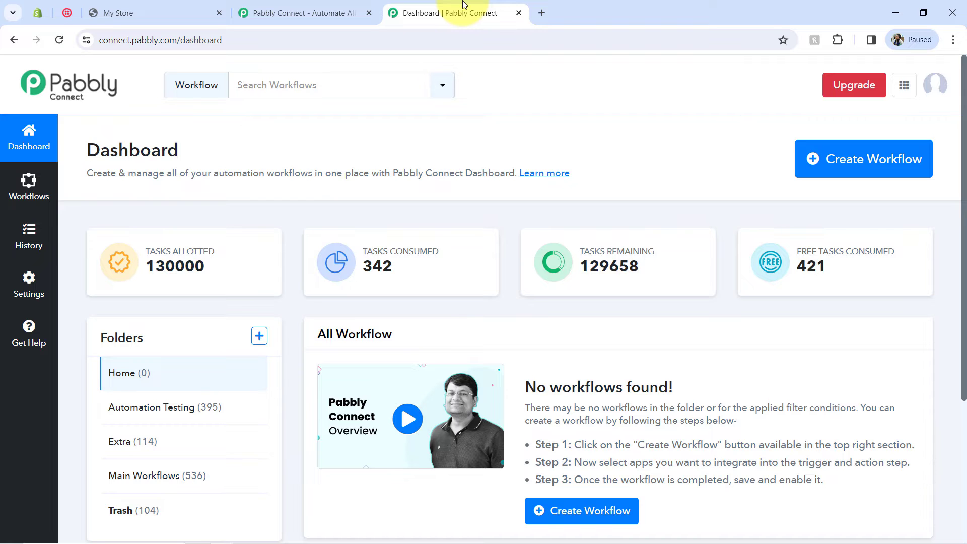
click(319, 12)
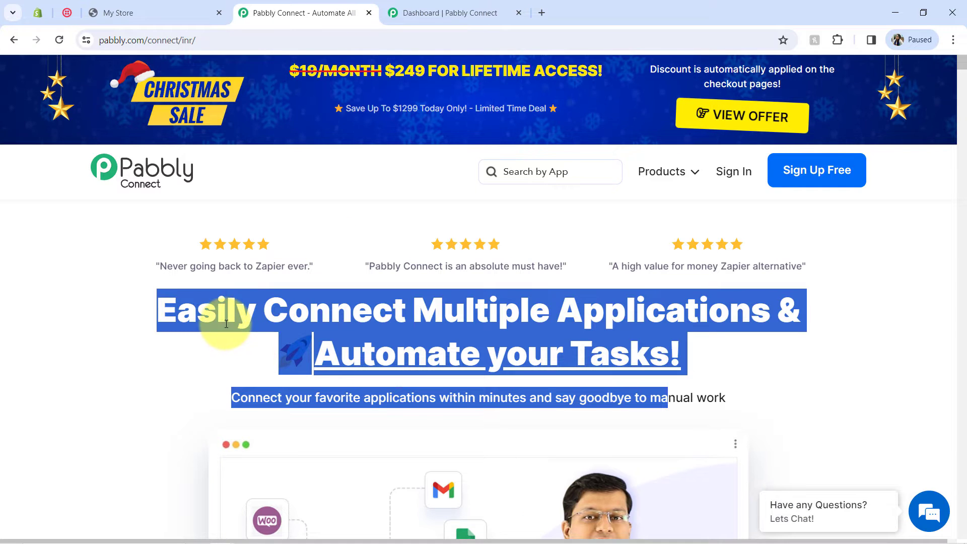
click(226, 324)
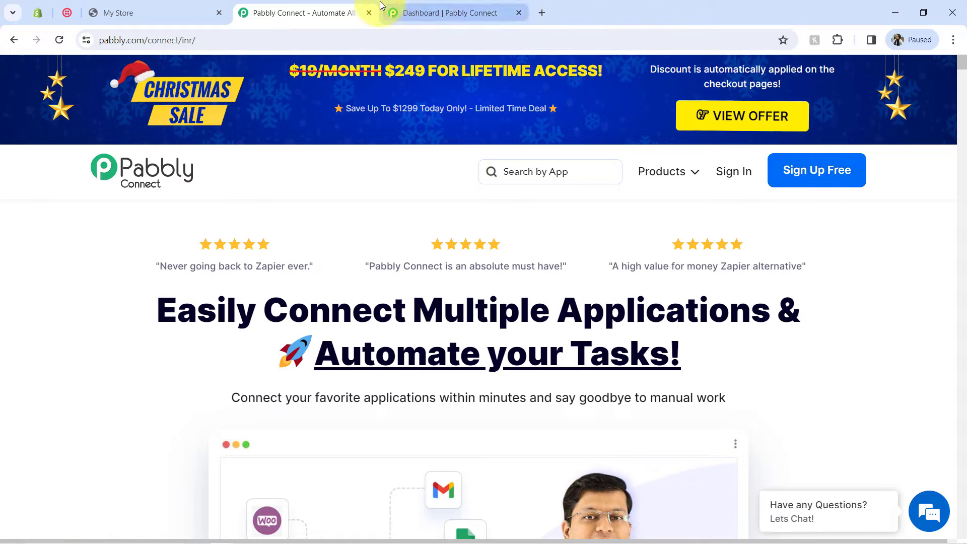
click(416, 4)
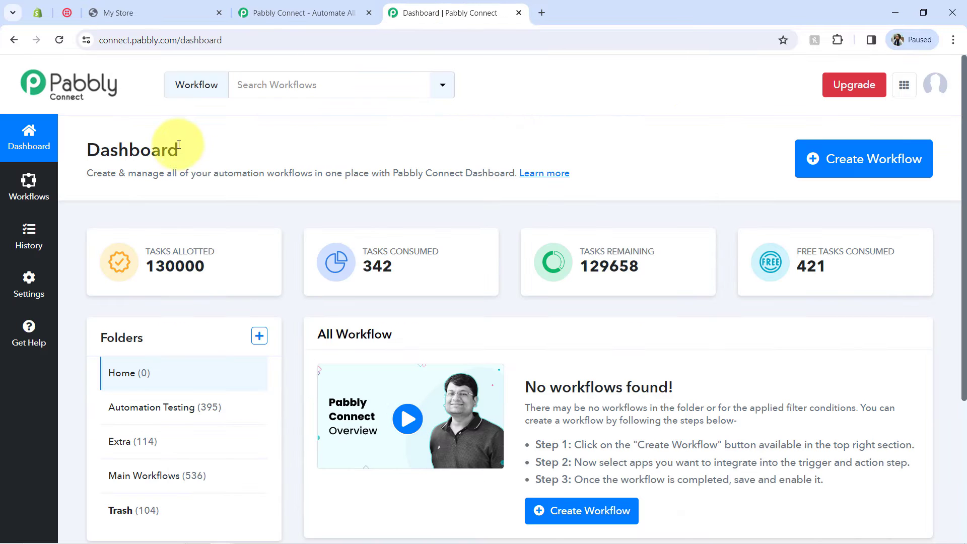
Step: Create a workflow keeping the name 'Send Order Confirmation SMS for Multiple Products', filed under Main Workflows
click(897, 163)
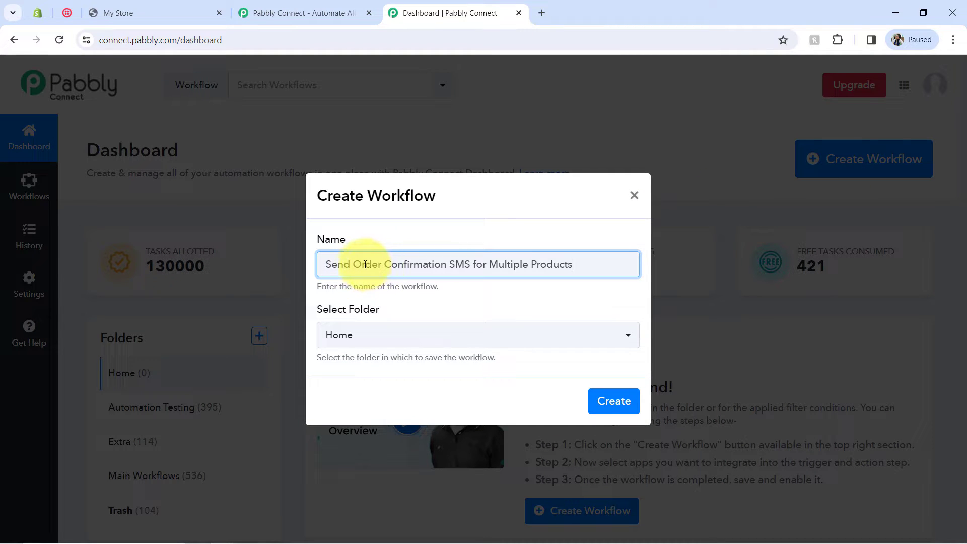
drag(350, 263, 447, 266)
drag(504, 271, 375, 308)
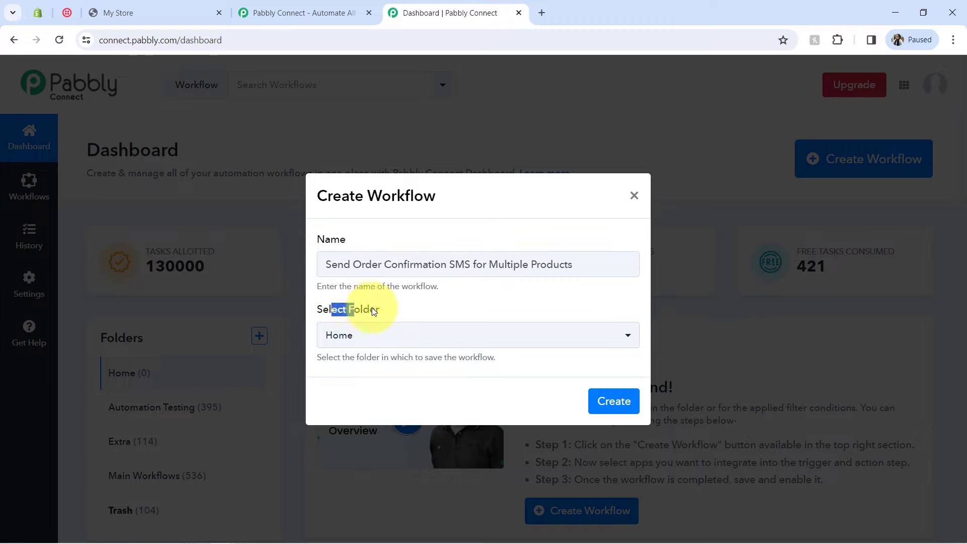
click(352, 338)
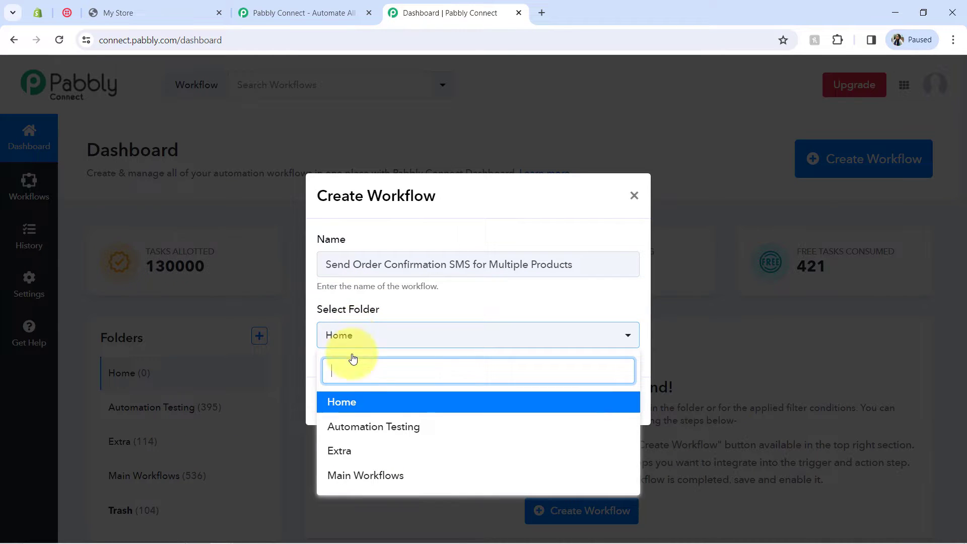
click(348, 477)
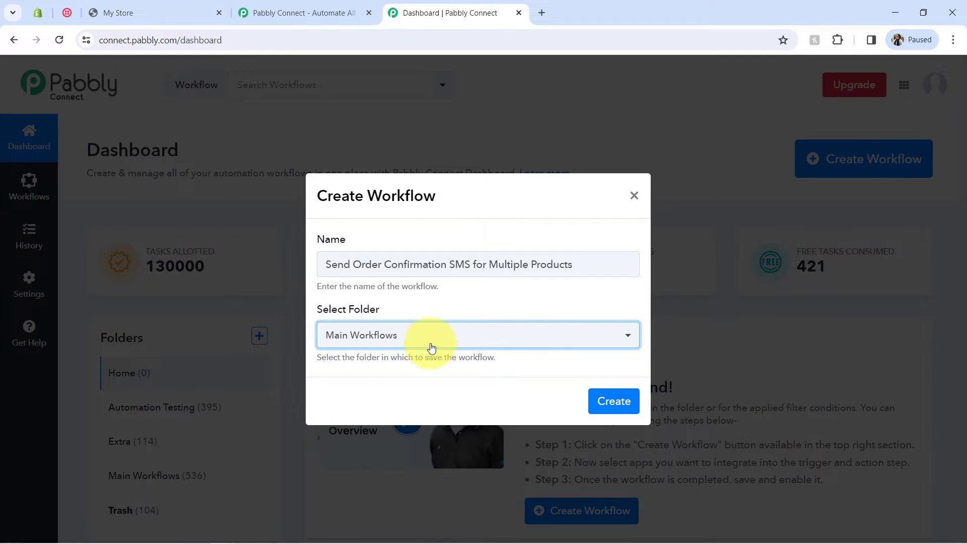
click(612, 403)
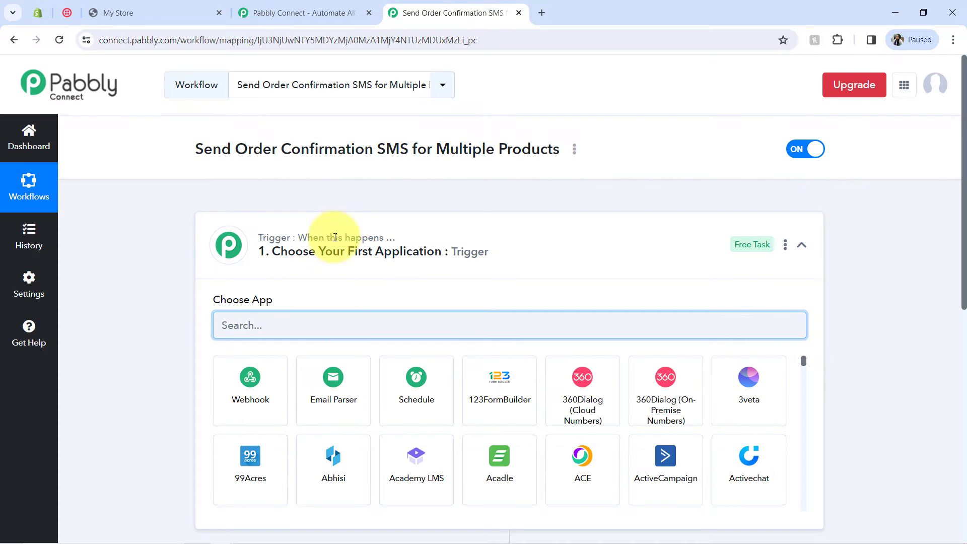
Step: Search 'shop' in the trigger step's app list and choose Shopify as the trigger app
click(323, 255)
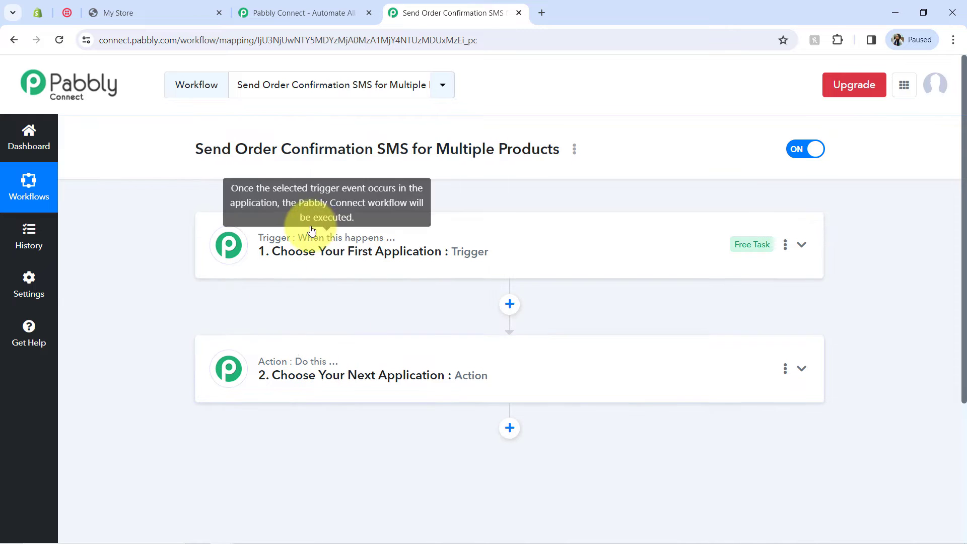
mouse_move(330, 236)
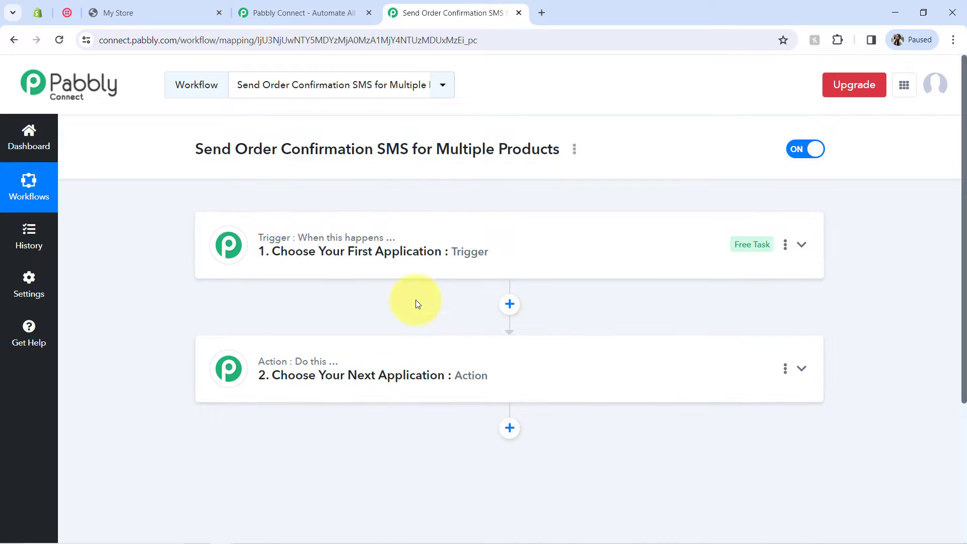
click(383, 233)
triple_click(263, 167)
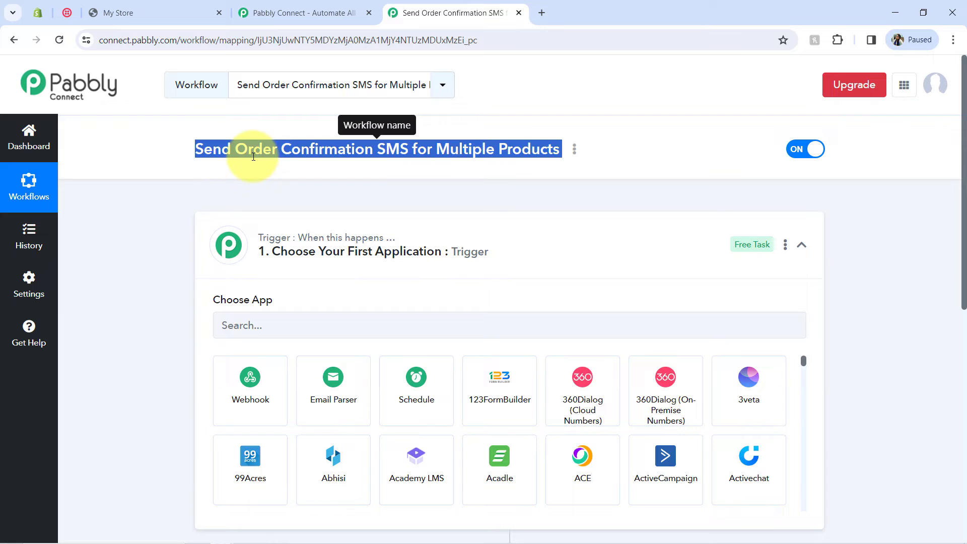
click(244, 320)
text(s)
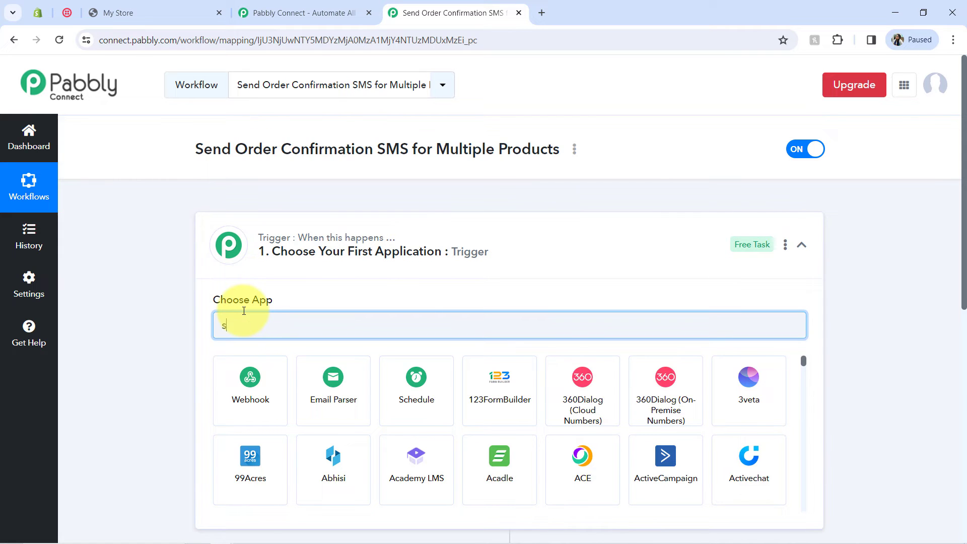
text(hop)
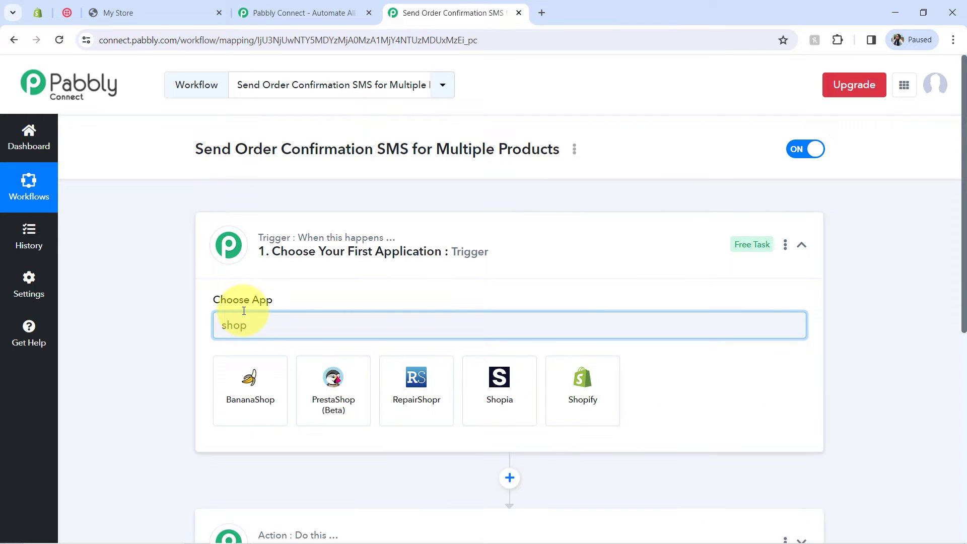
click(583, 387)
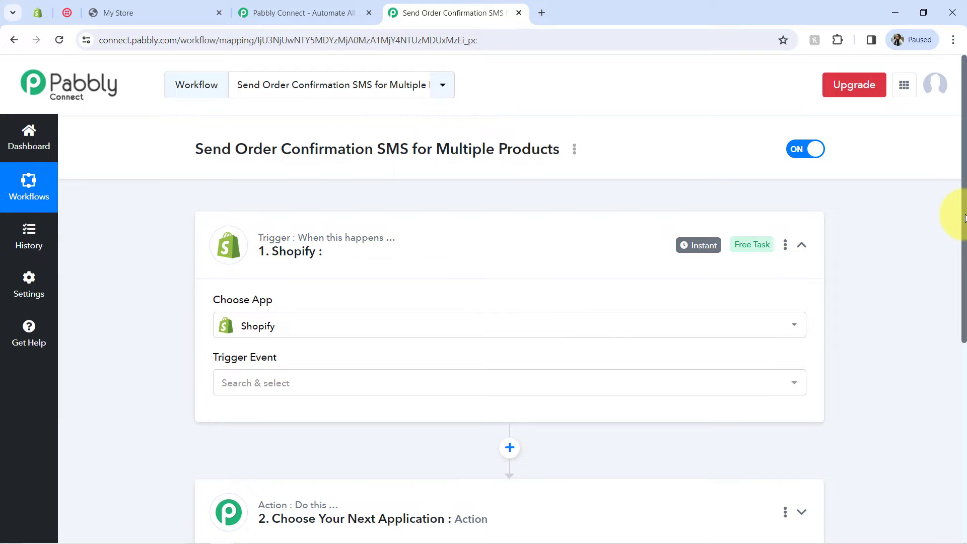
drag(965, 218, 964, 346)
Step: Search 'twili' in the action step's app list and choose Twilio as the action app
click(328, 261)
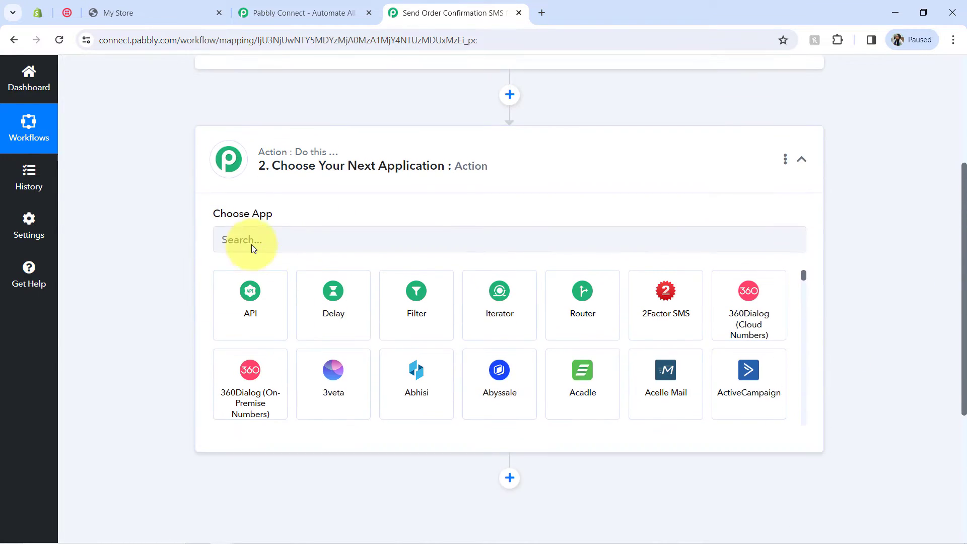
click(253, 290)
text(twili)
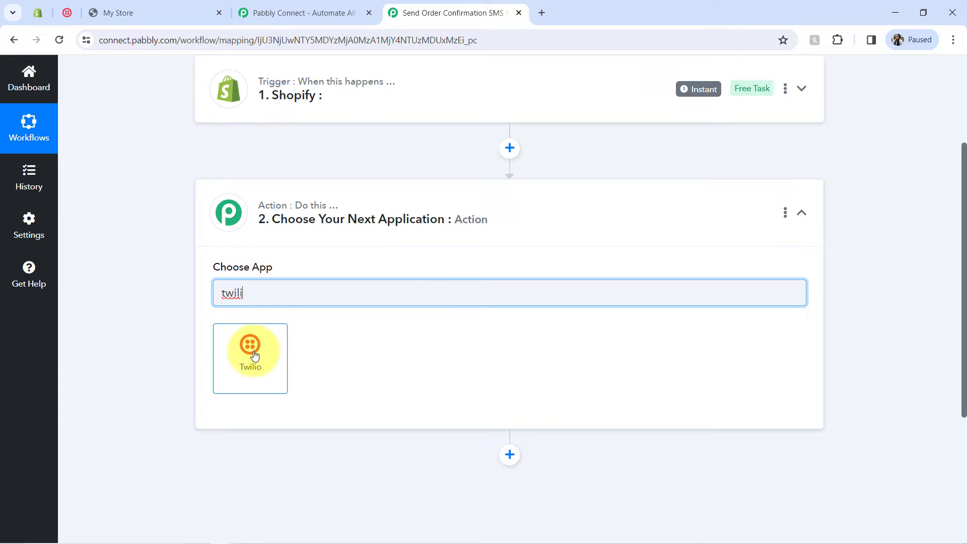
click(250, 359)
Step: Check the Shopify and Twilio tabs, then return to the workflow and collapse the Twilio step
click(33, 13)
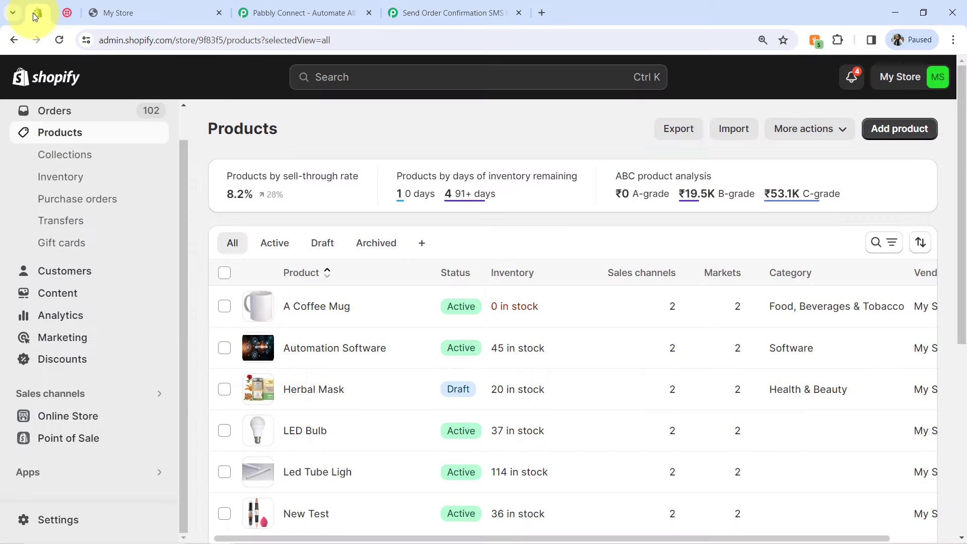
click(59, 17)
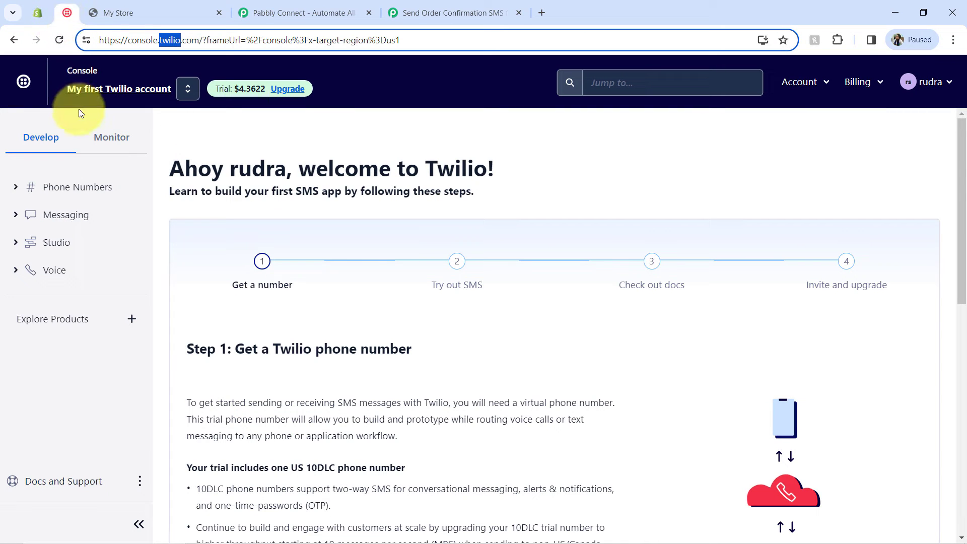
click(449, 13)
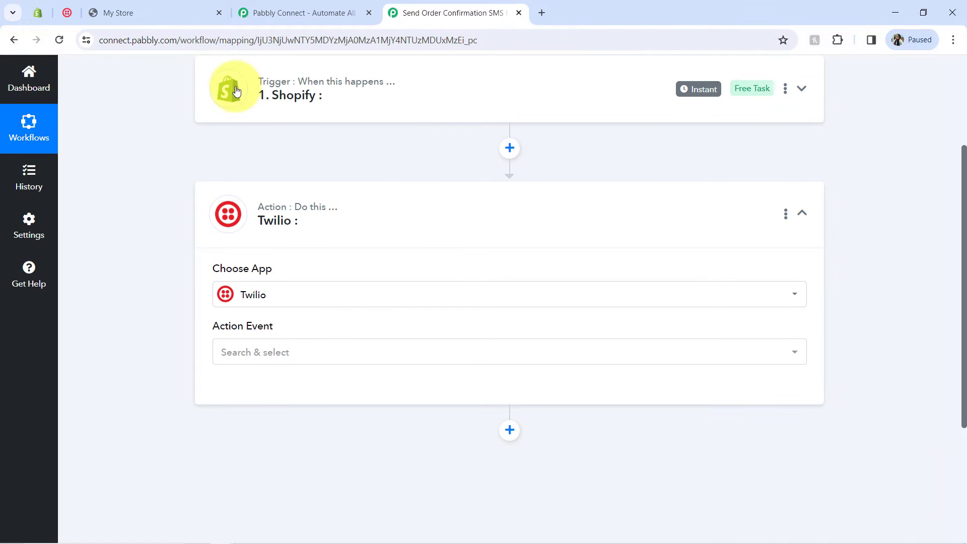
click(245, 196)
scroll(965, 232, up, 3)
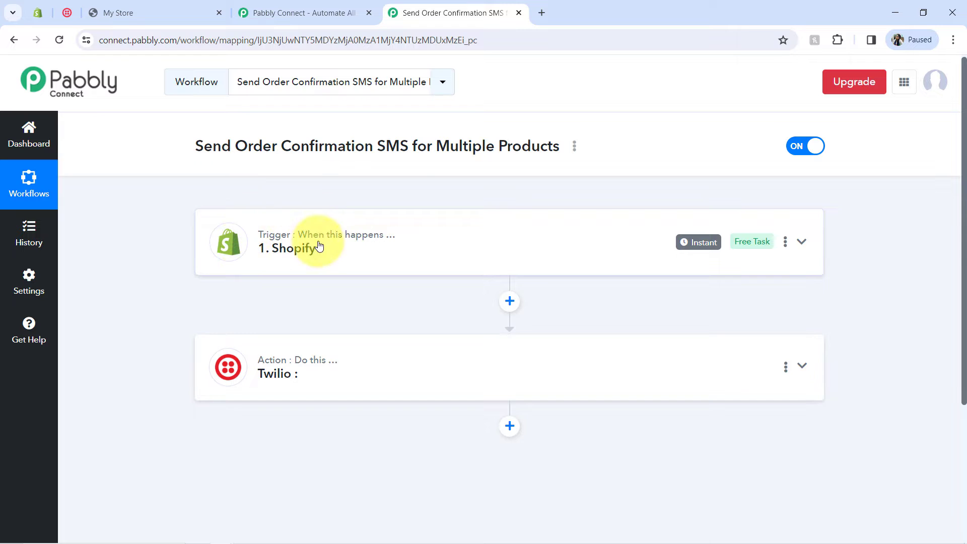
Step: Set the Shopify trigger event to New Order so its webhook URL appears
click(302, 251)
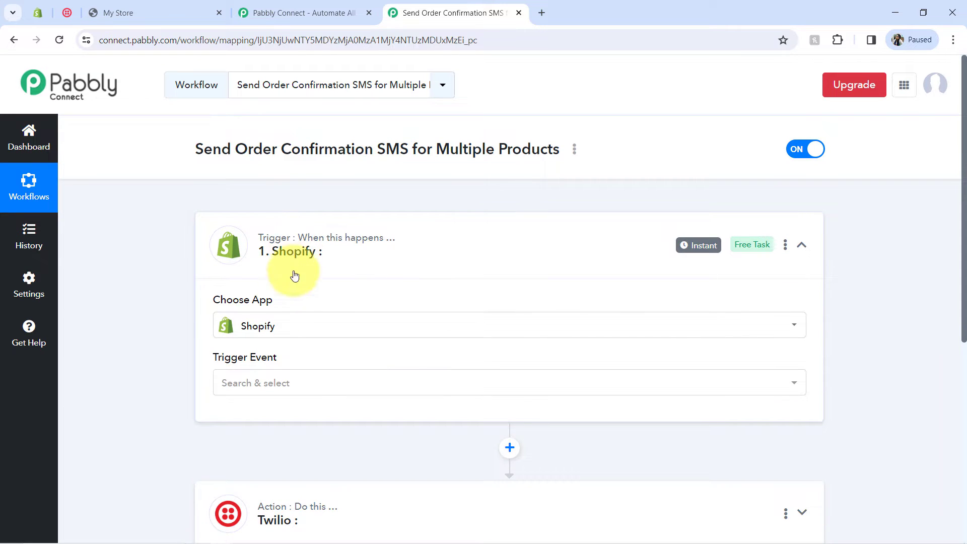
click(236, 394)
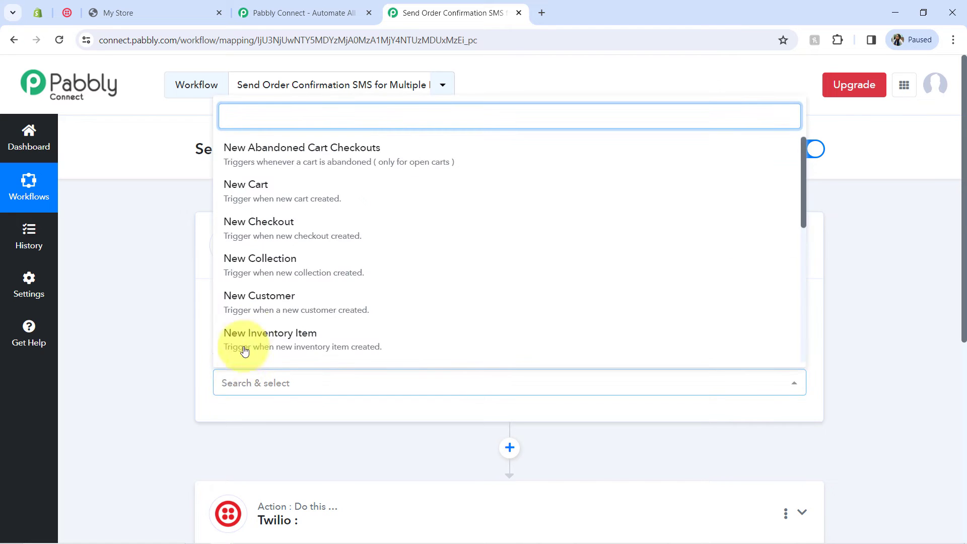
drag(802, 162, 804, 206)
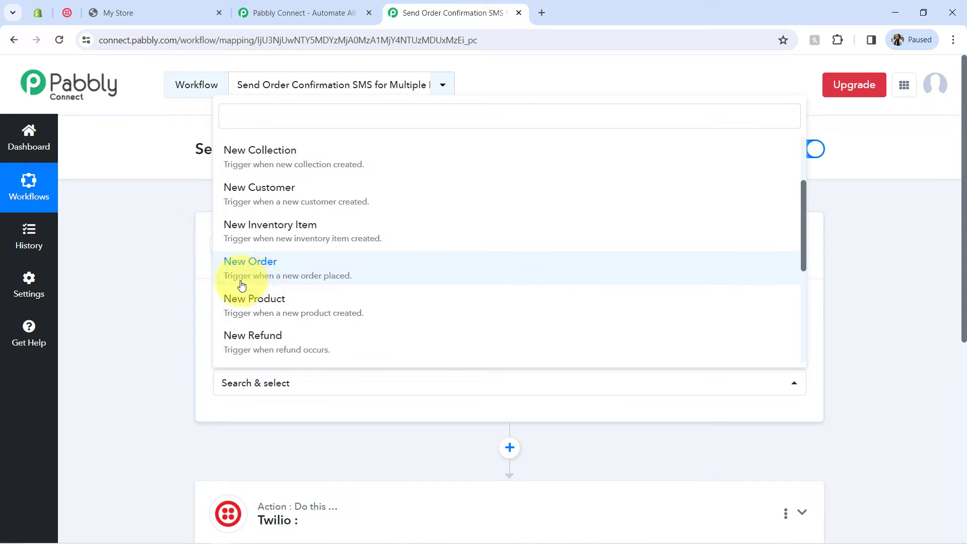
click(340, 279)
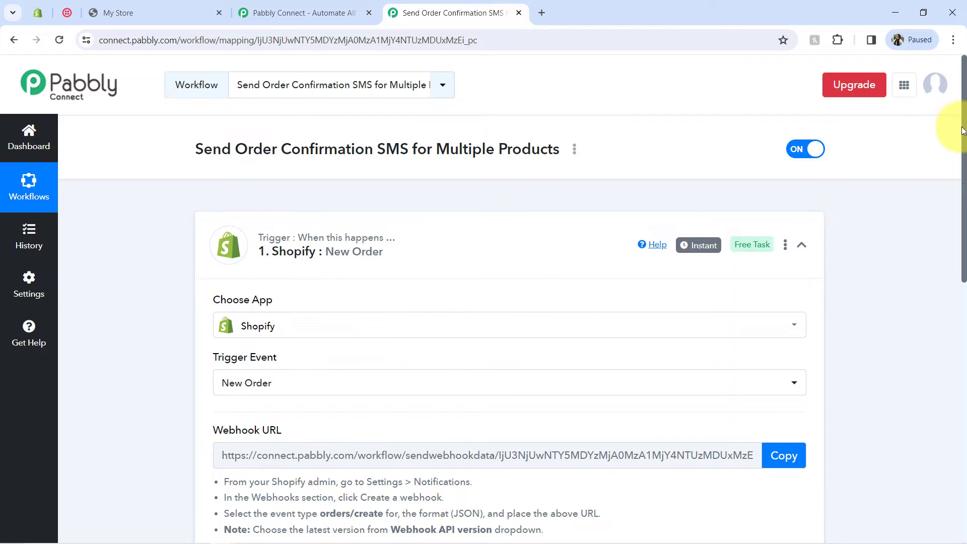
Step: Review the Shopify webhook setup instructions shown in the trigger step
drag(964, 132, 945, 242)
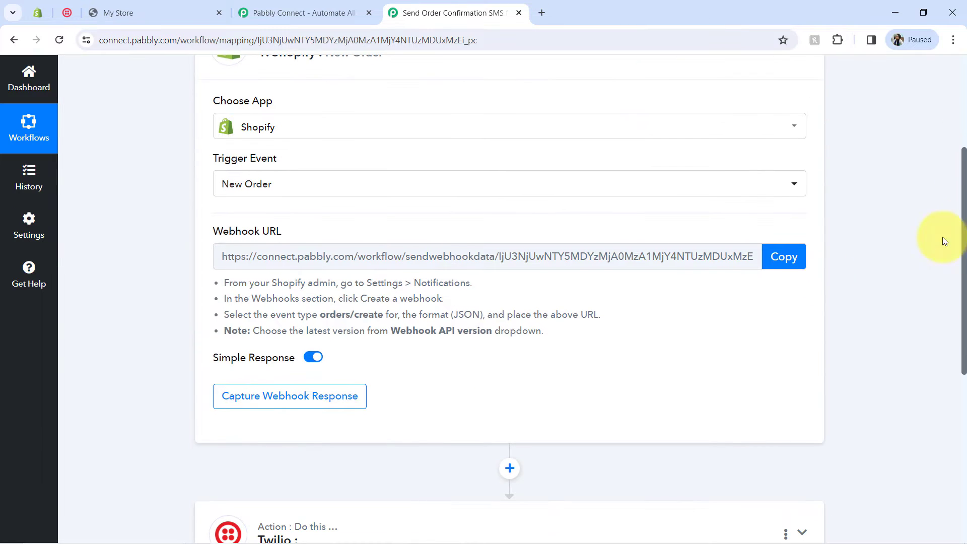
drag(247, 282, 494, 332)
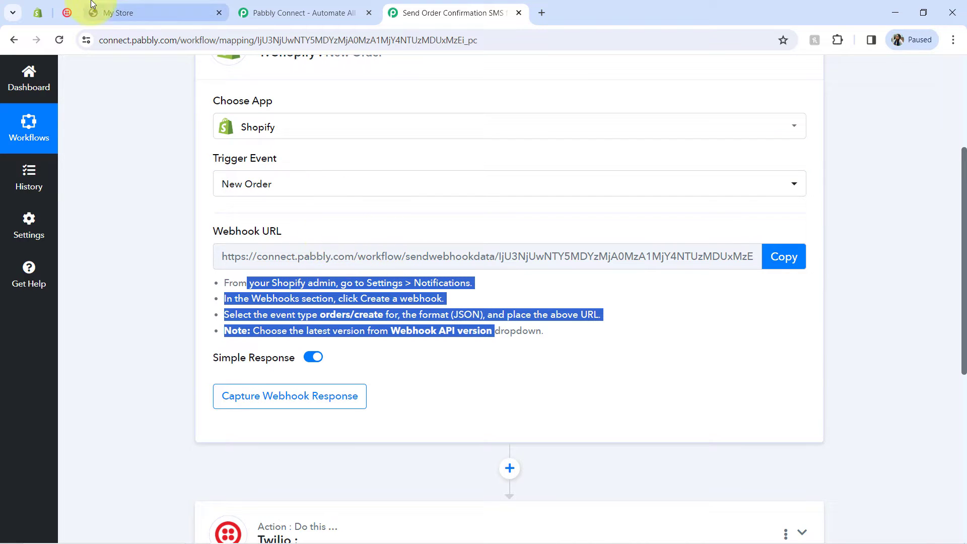
click(33, 12)
click(422, 12)
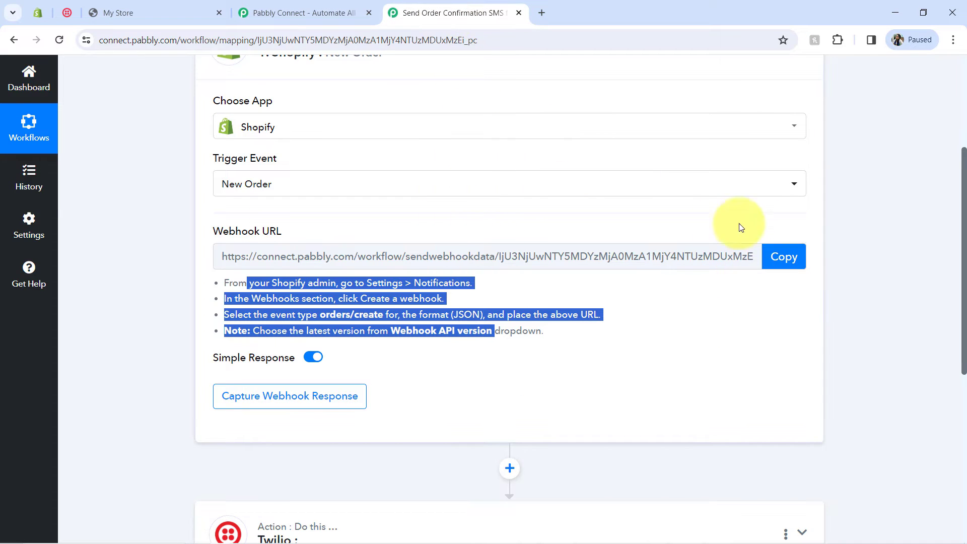
Step: Copy the webhook URL, turn Simple Response off, and start capturing the webhook response
click(784, 257)
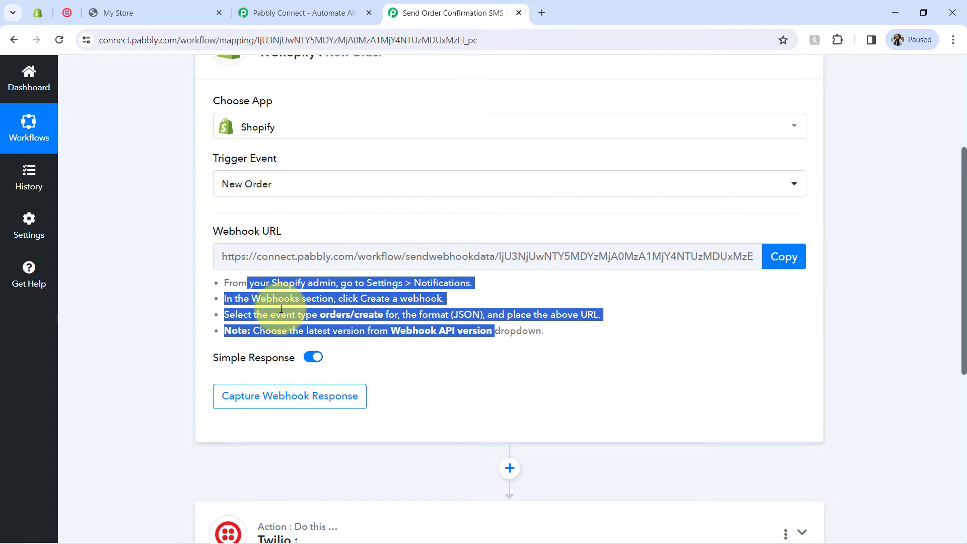
click(313, 358)
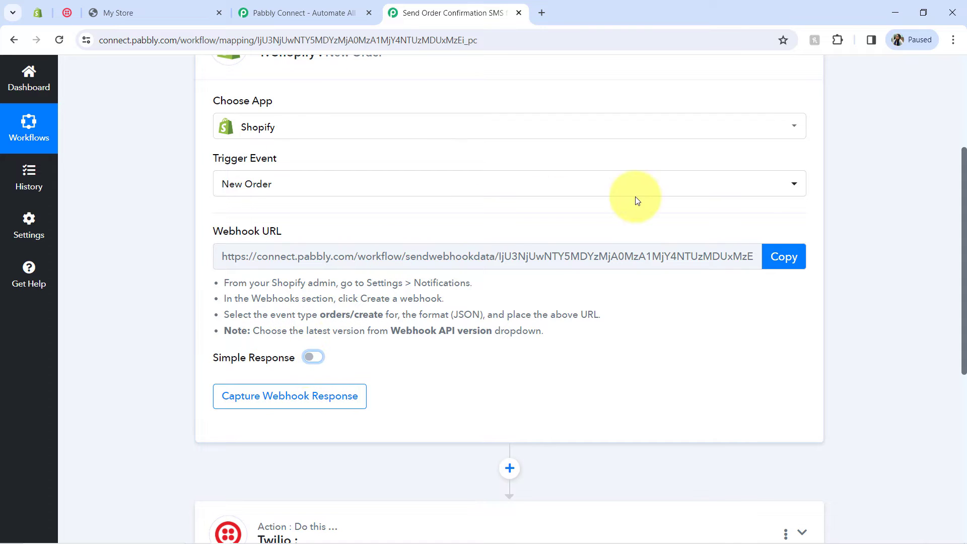
click(775, 259)
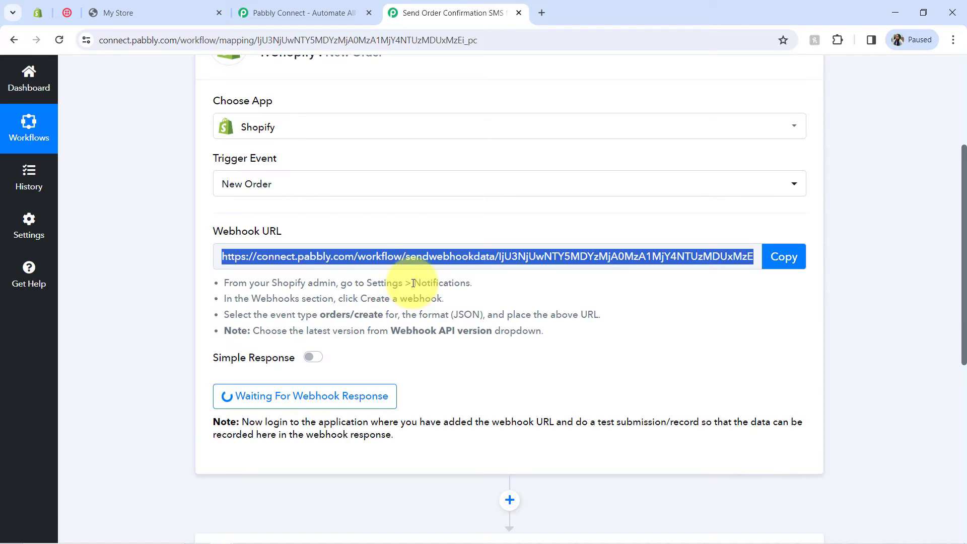
click(38, 7)
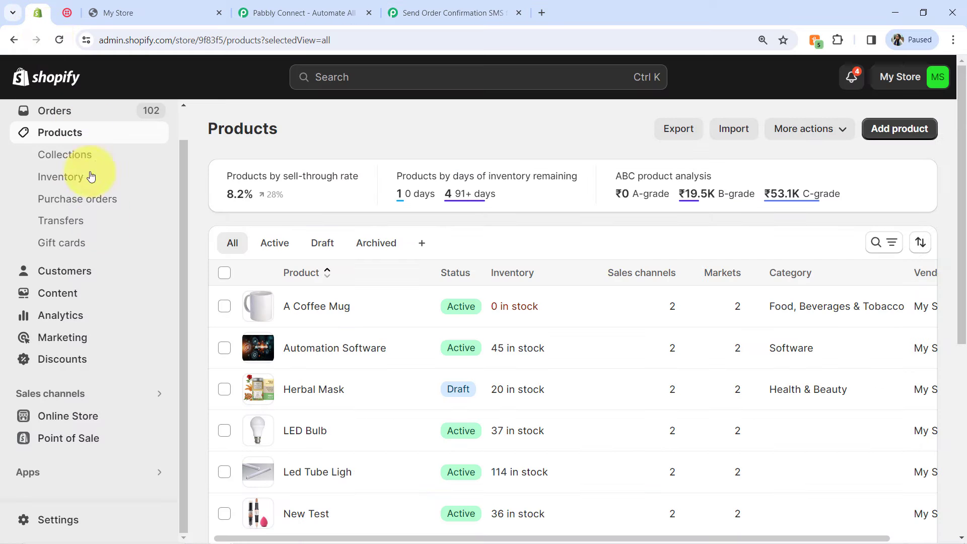
Step: Go to Shopify's Notifications settings and start a new webhook from the Webhooks section
click(61, 527)
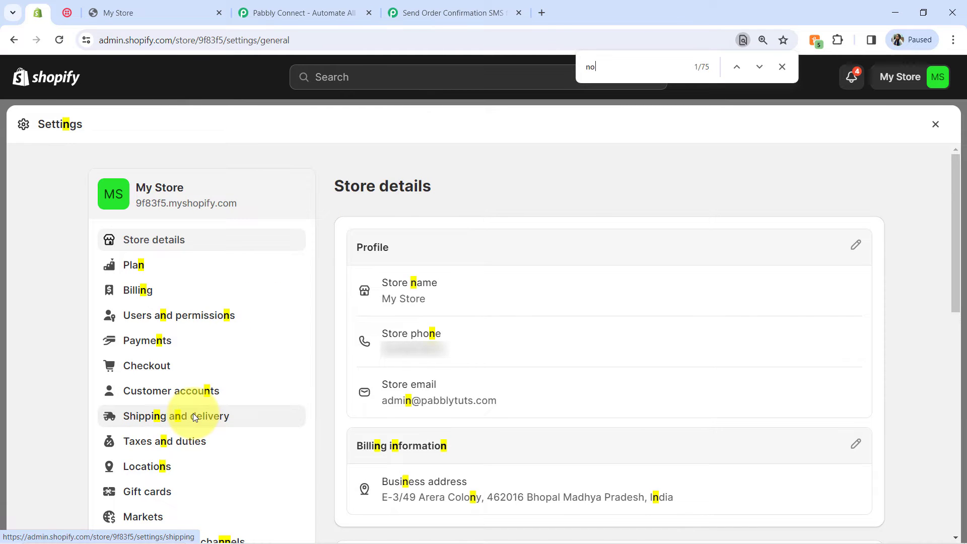
text(oti)
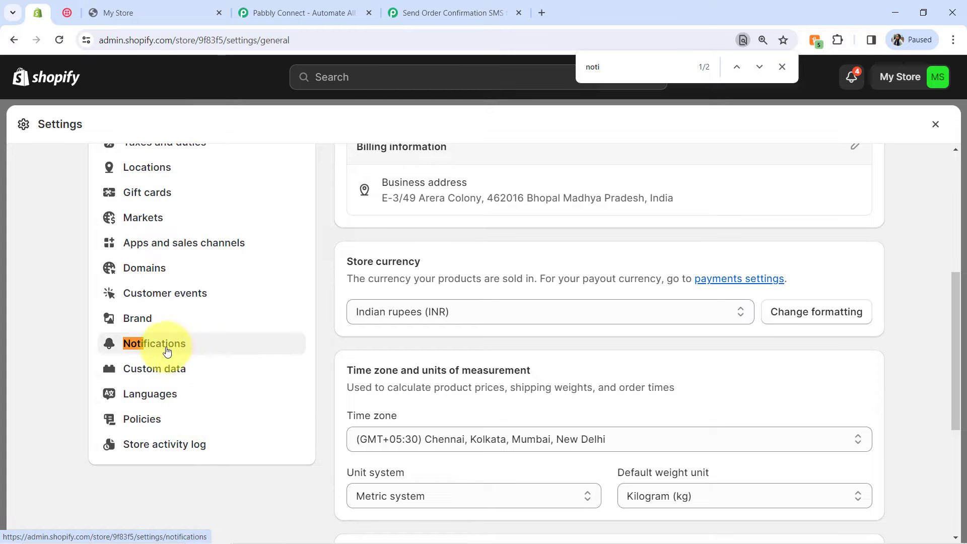
click(159, 347)
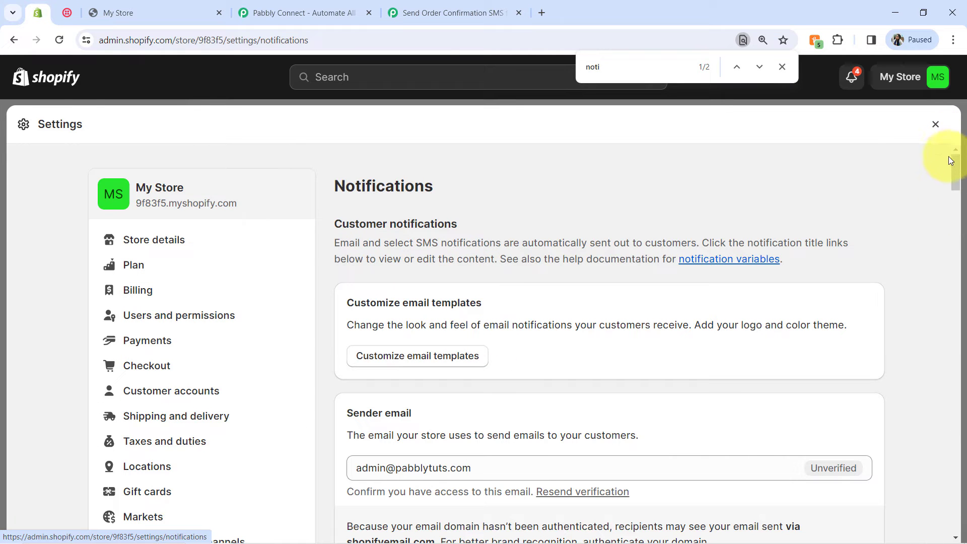
drag(957, 170, 956, 537)
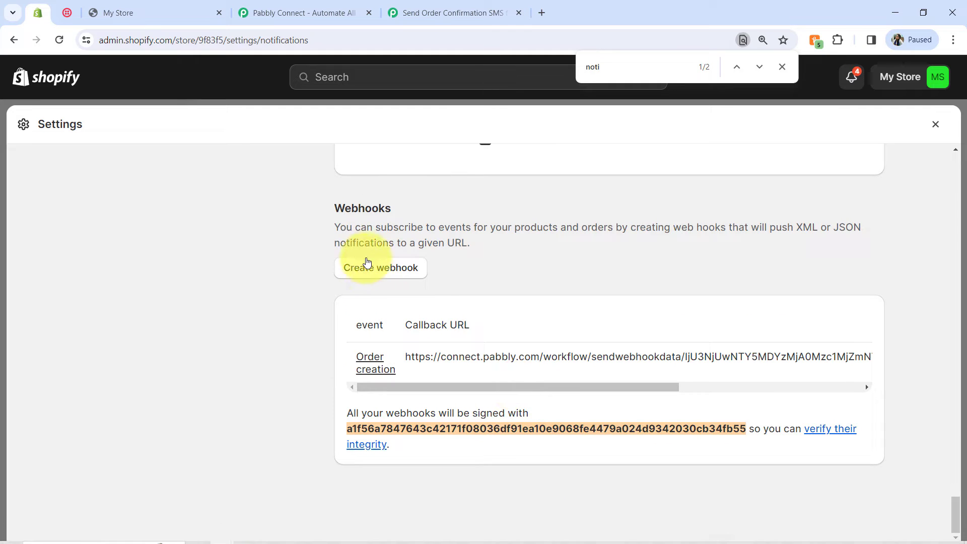
click(378, 272)
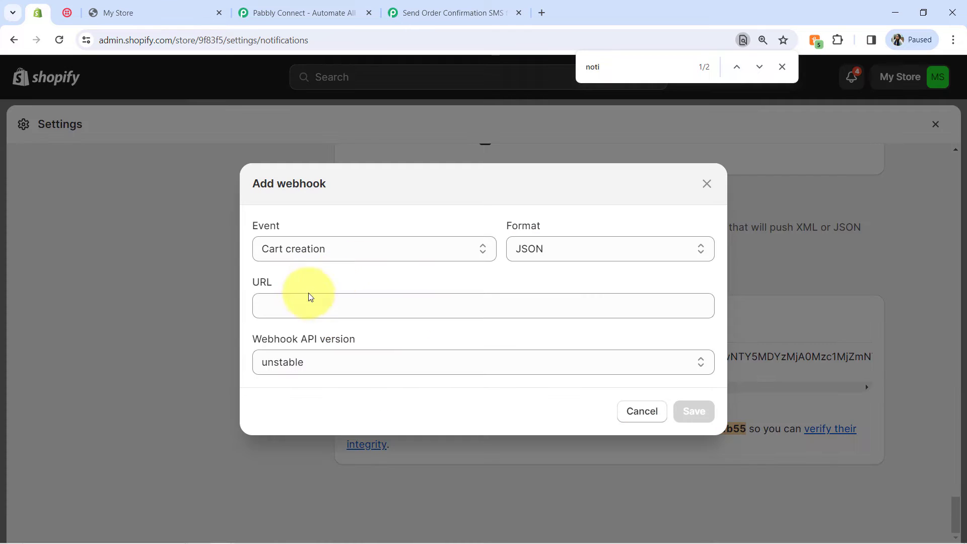
Step: Paste the Pabbly webhook URL and set the webhook event to Order creation
click(282, 313)
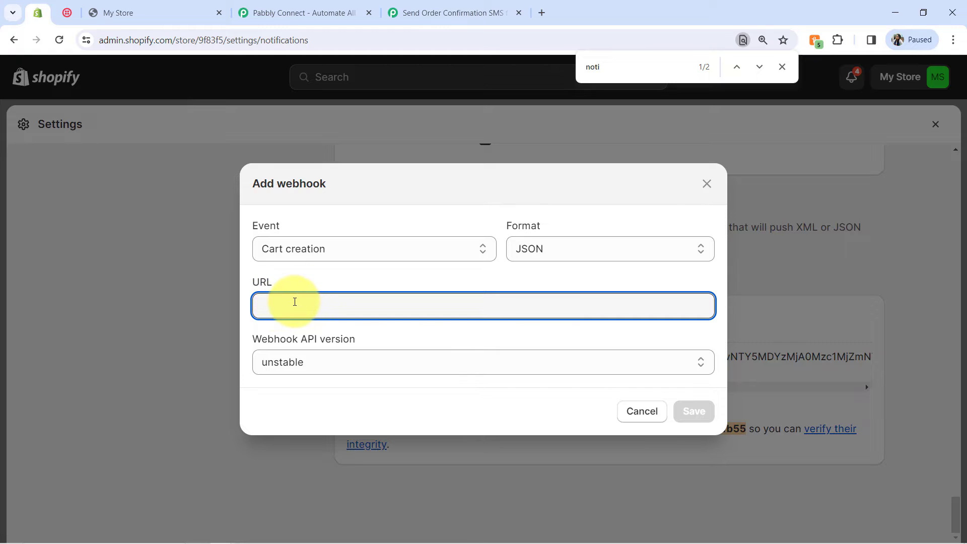
key(ctrl+v)
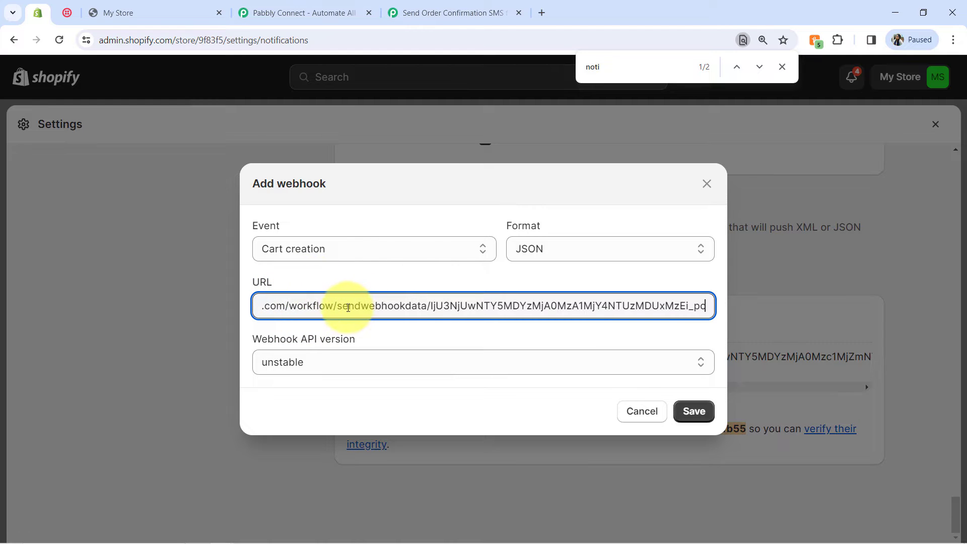
click(287, 251)
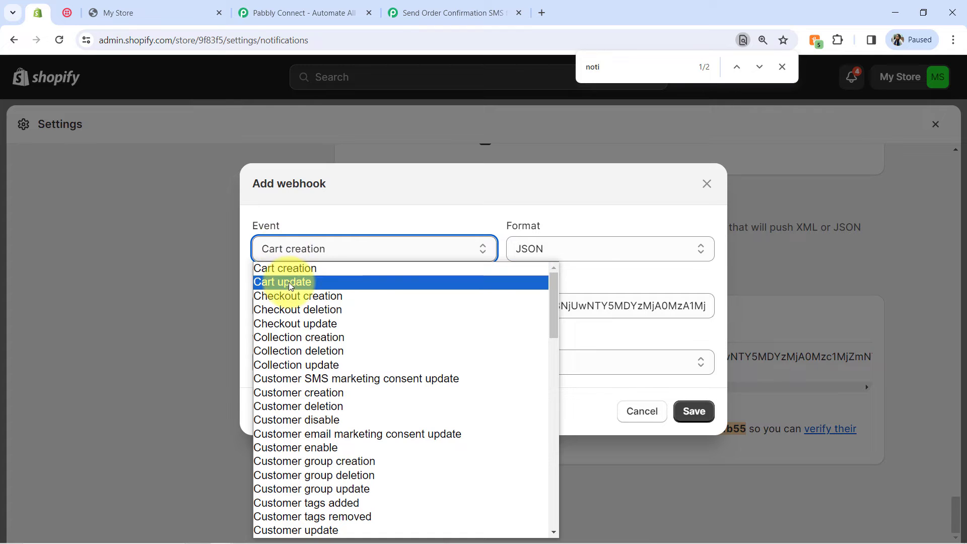
key(o)
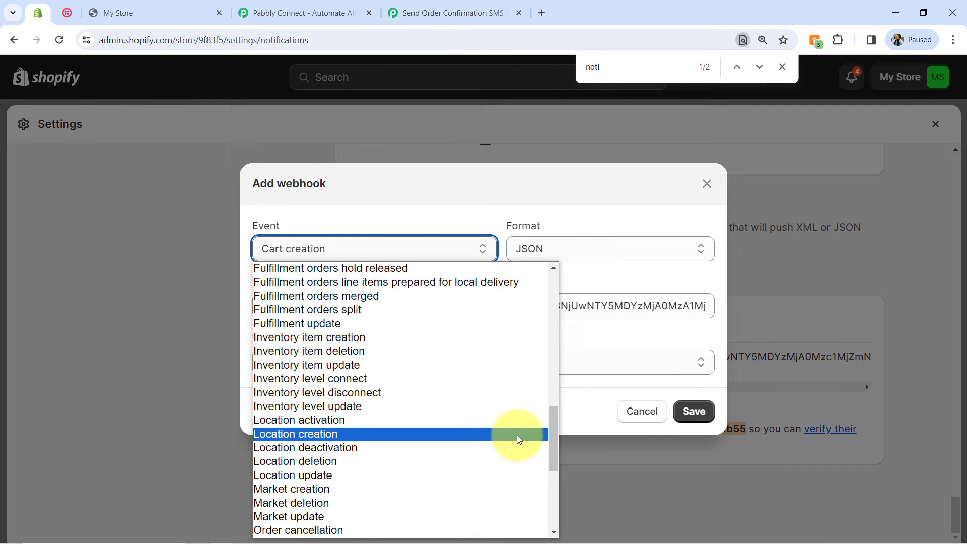
drag(557, 429, 554, 446)
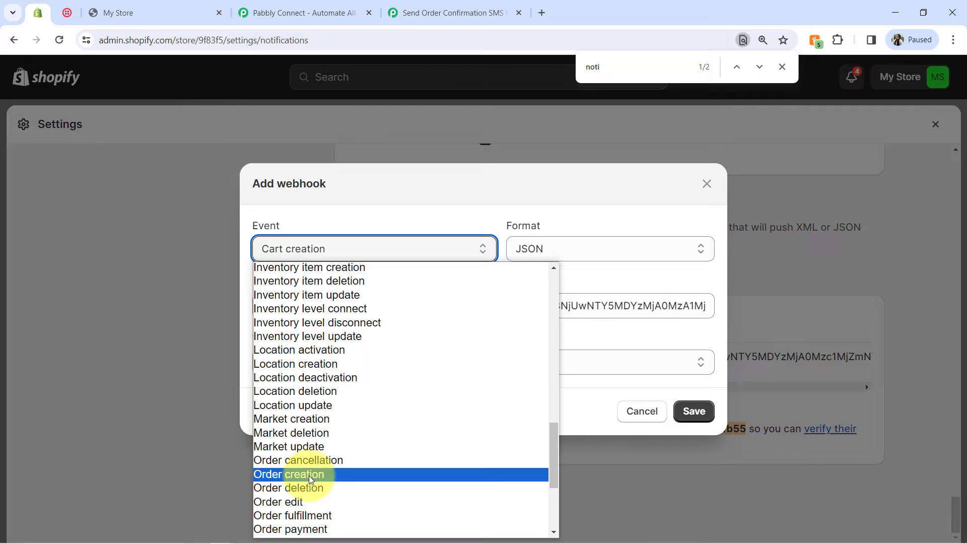
click(310, 479)
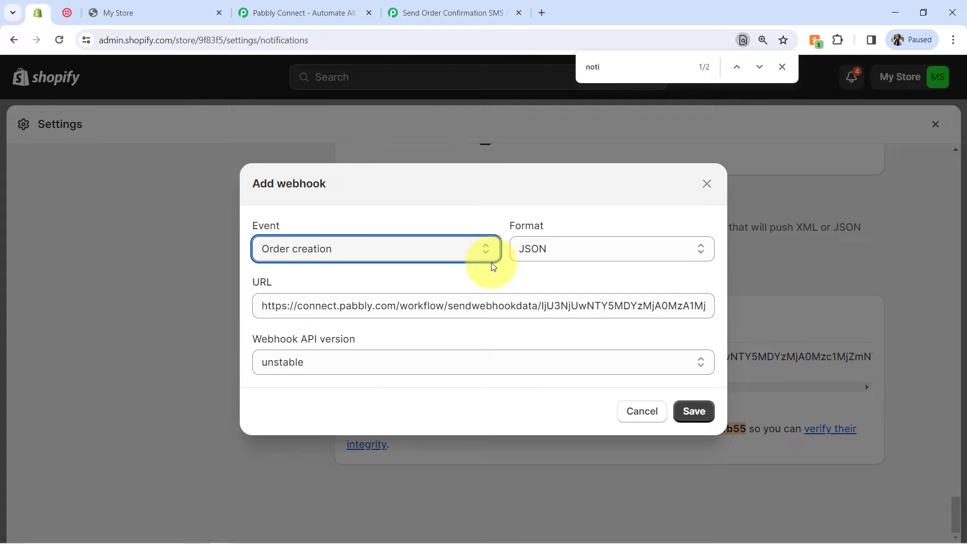
Step: Keep JSON format and choose API version 2024-01 (Release candidate), then return to Pabbly
click(544, 248)
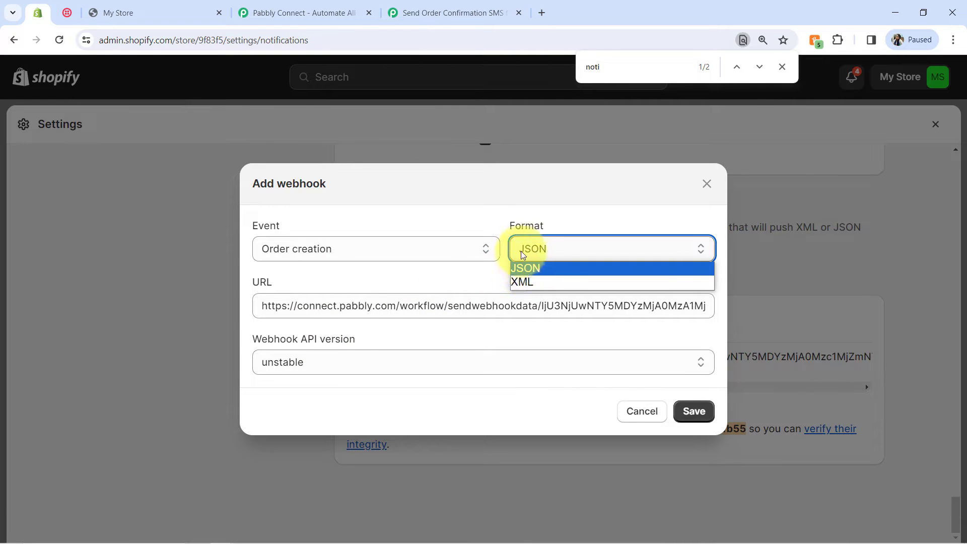
click(350, 287)
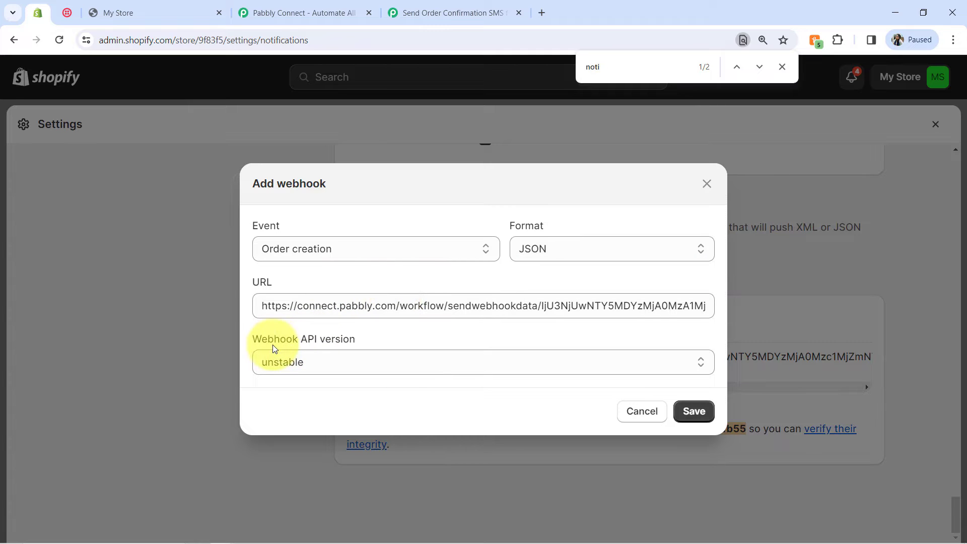
click(307, 364)
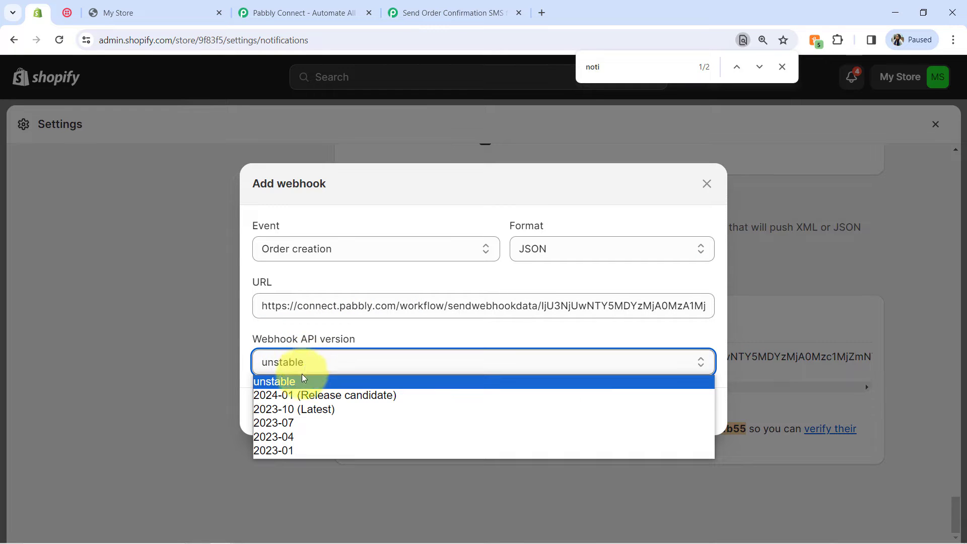
click(282, 395)
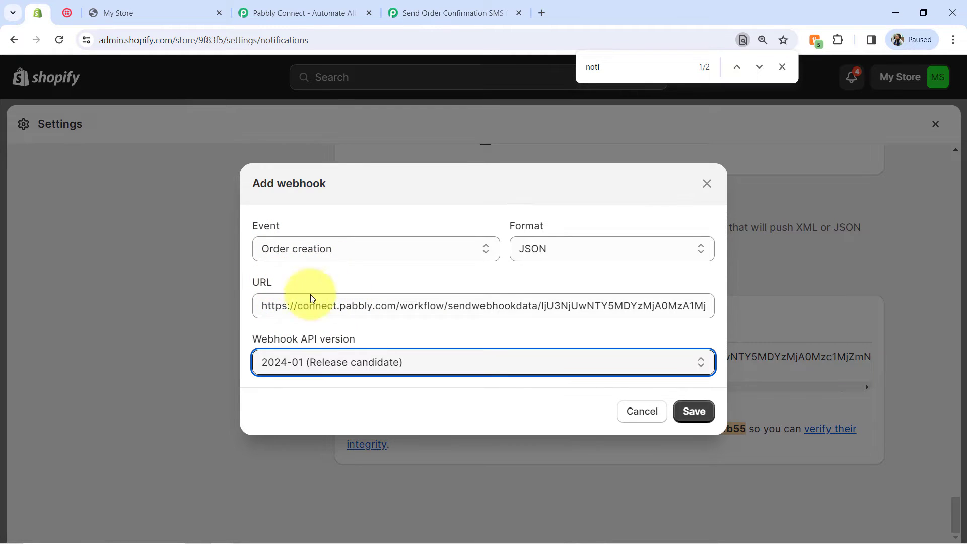
click(395, 4)
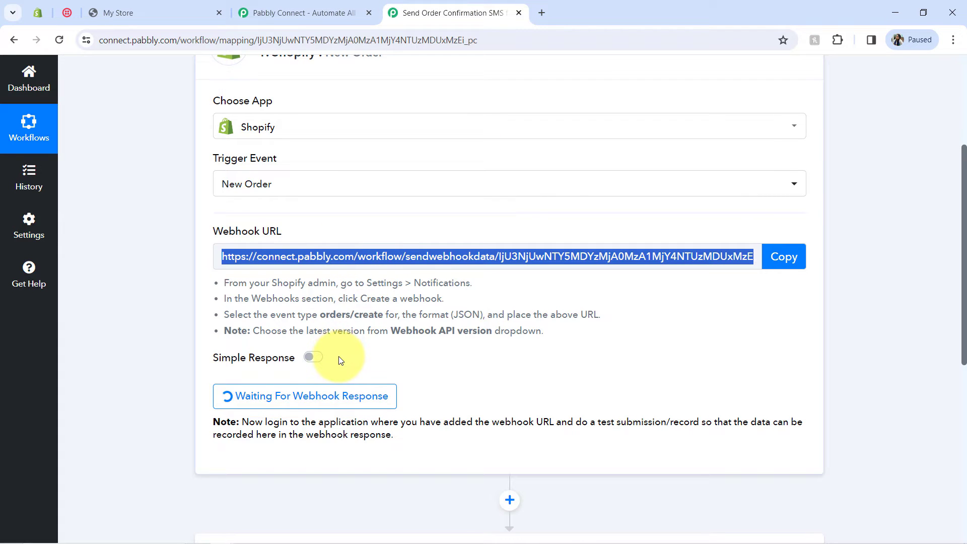
Step: Save the Order creation webhook with the Pabbly URL in Shopify and go to the My Store storefront
click(38, 13)
click(699, 411)
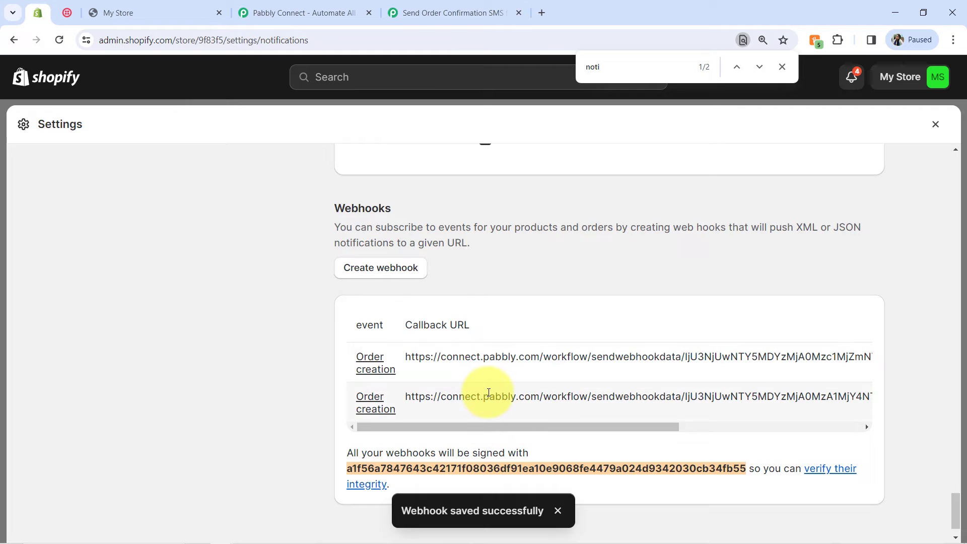
click(783, 67)
click(443, 10)
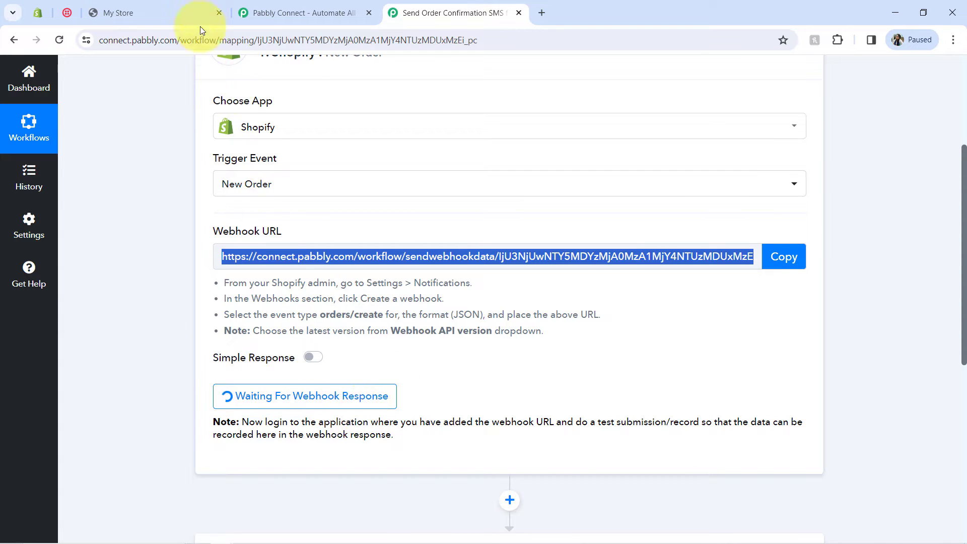
click(168, 4)
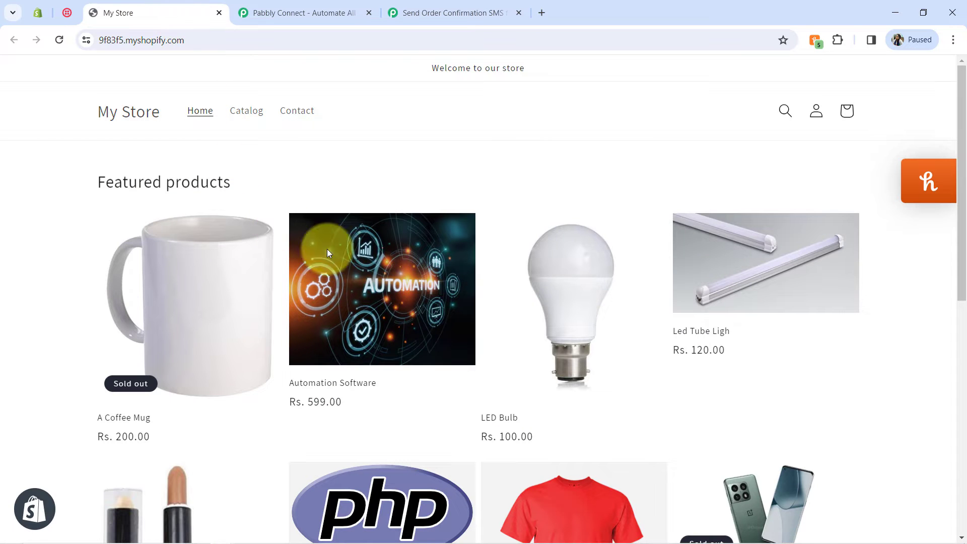
Step: Add the Led Tube Ligh product to the store cart
drag(965, 163, 964, 220)
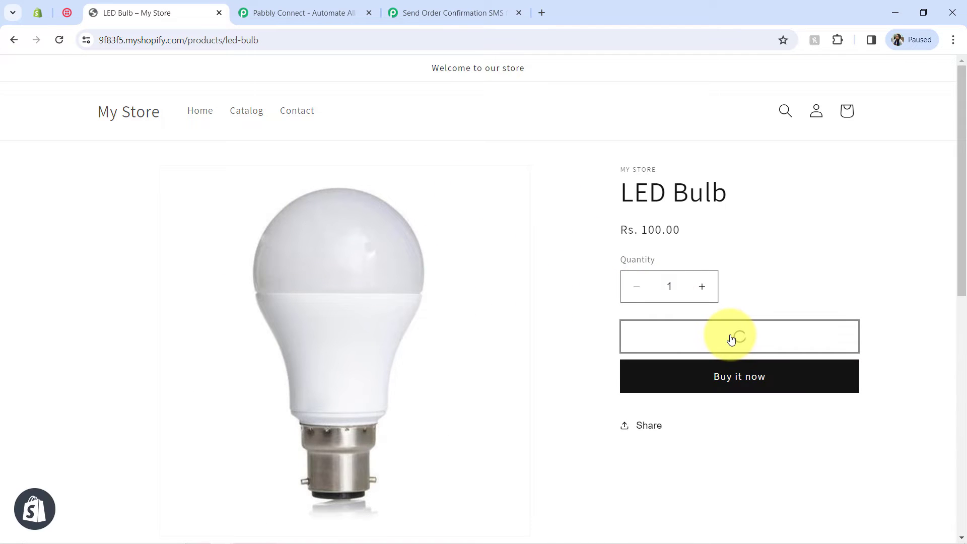
click(13, 36)
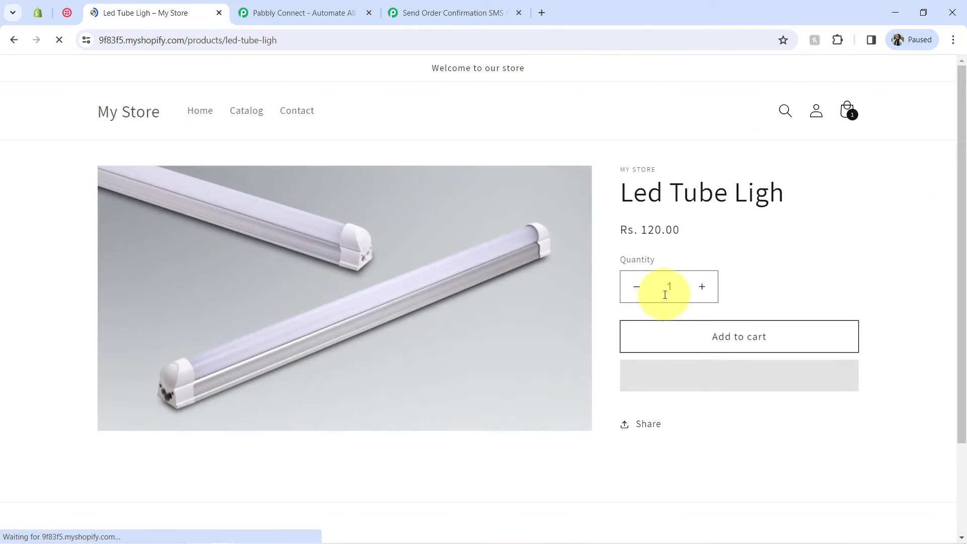
click(730, 336)
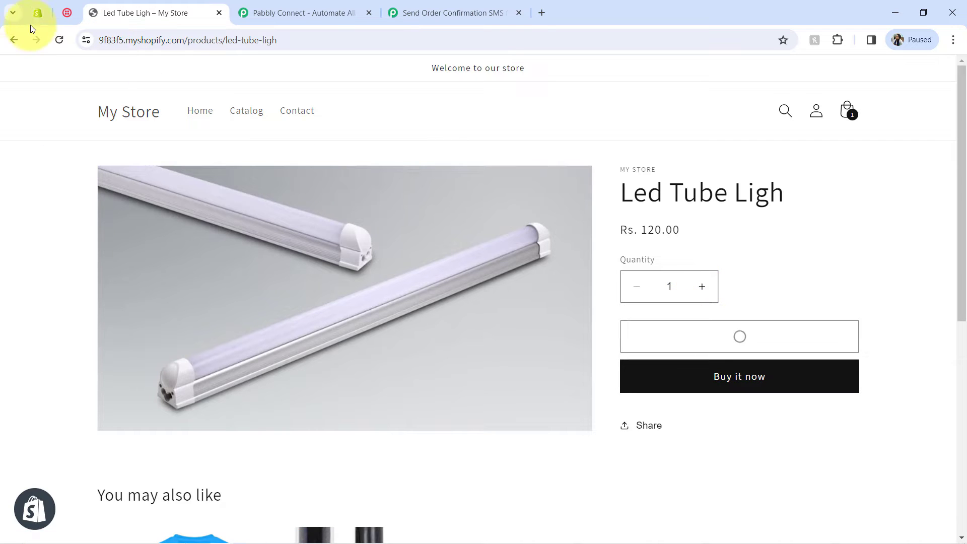
click(10, 39)
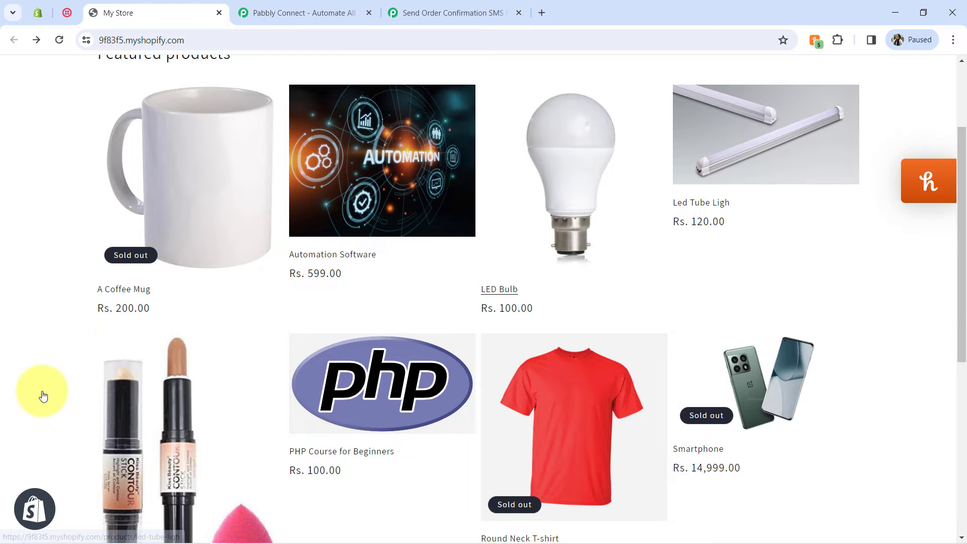
Step: Add the New Test product to the cart and look over the Smartphone product page
drag(962, 287, 961, 358)
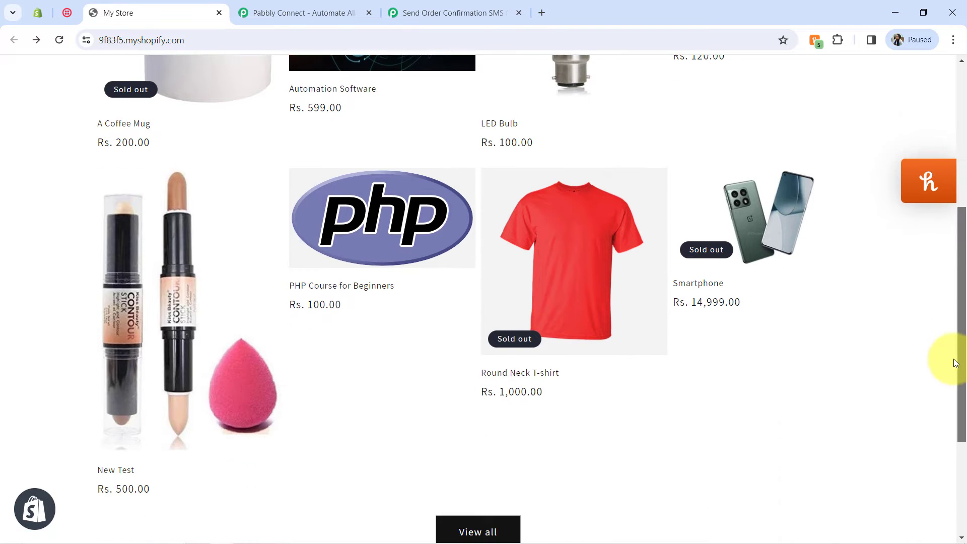
click(170, 360)
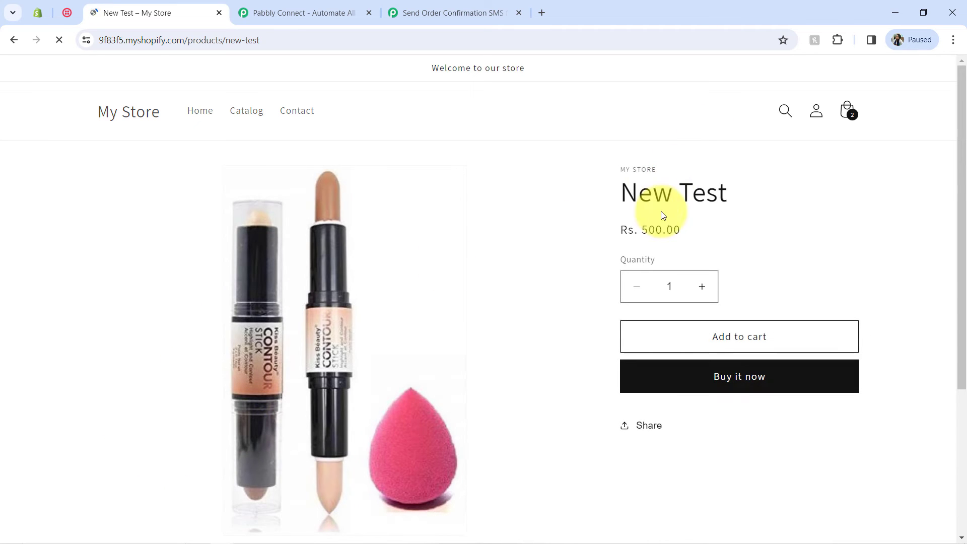
drag(636, 193, 710, 197)
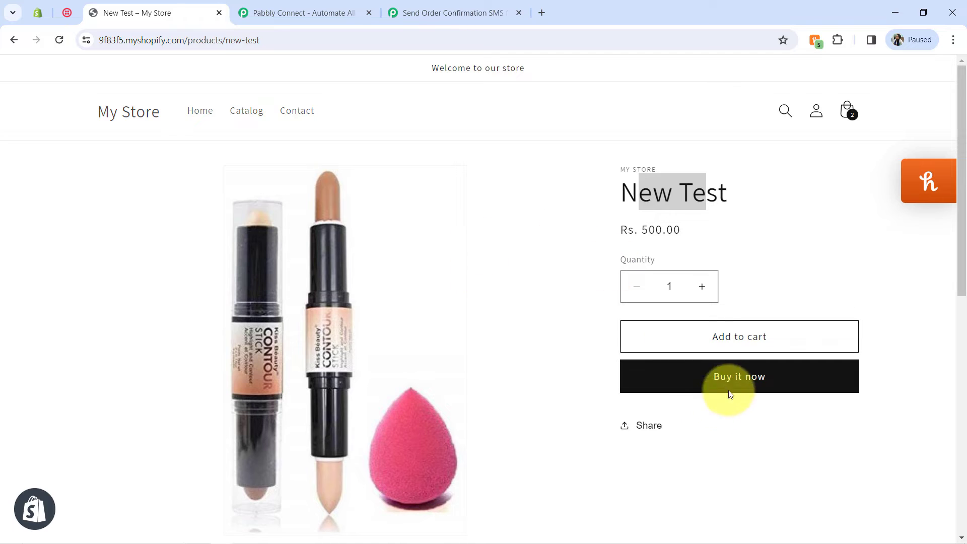
click(749, 338)
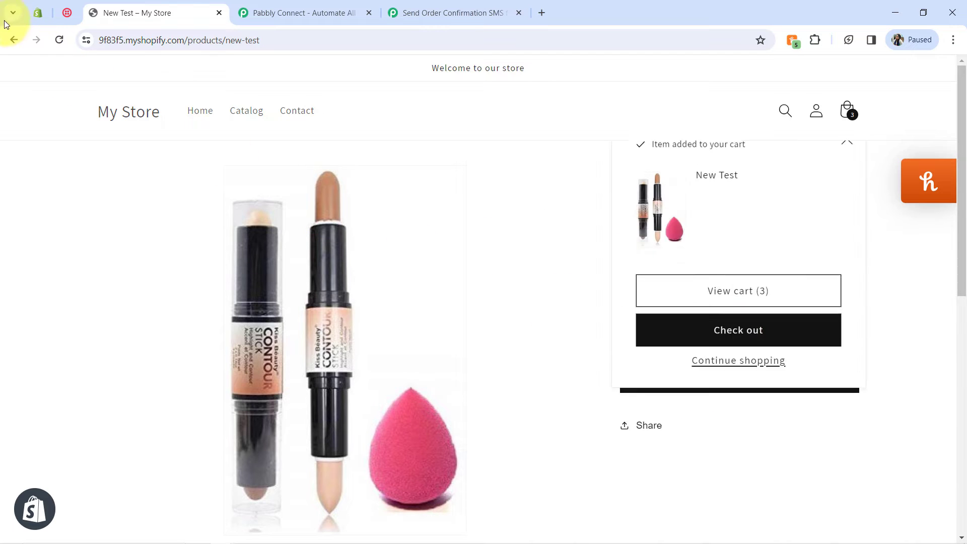
click(12, 40)
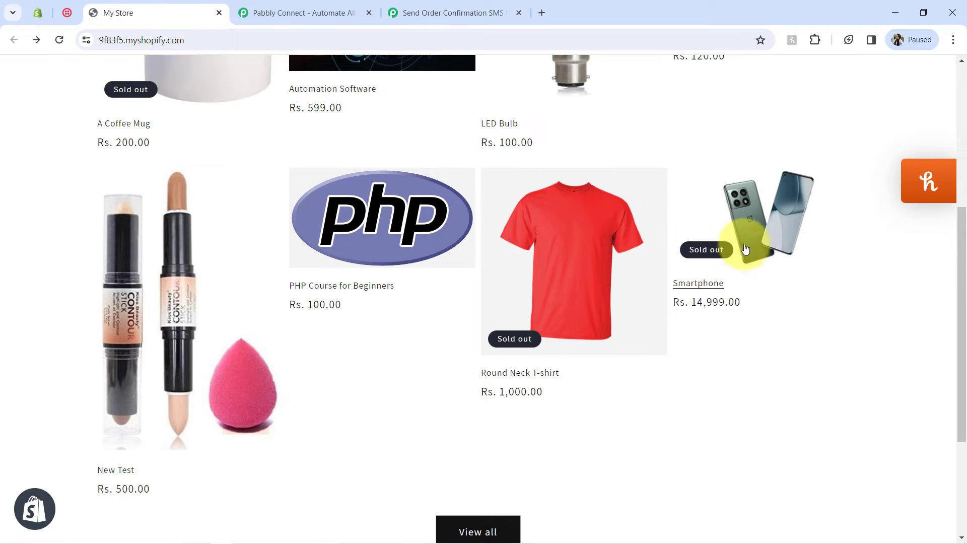
click(740, 240)
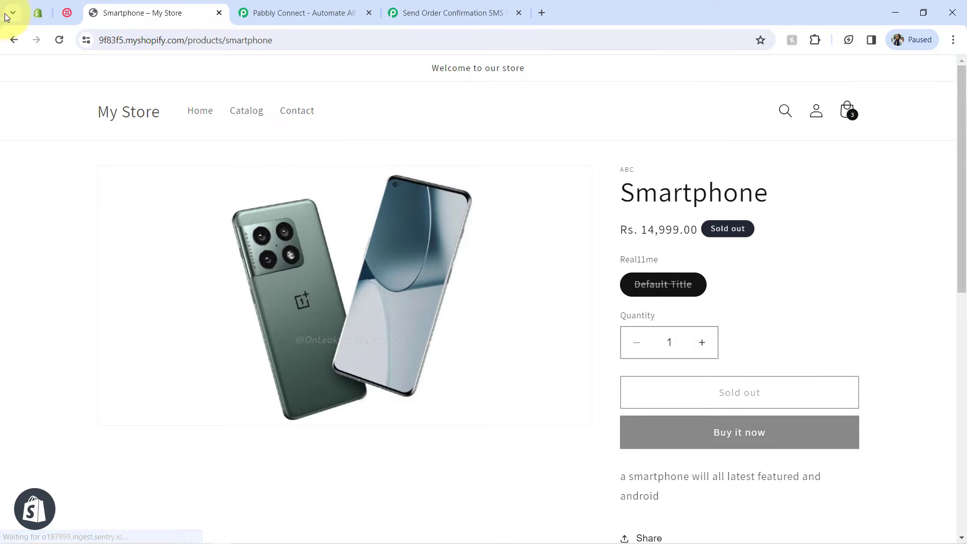
click(14, 40)
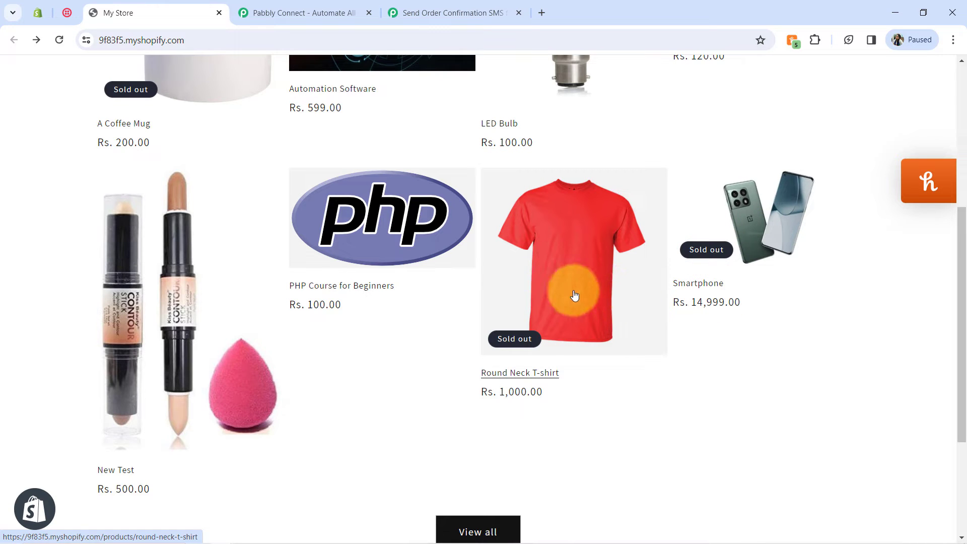
drag(952, 287, 957, 100)
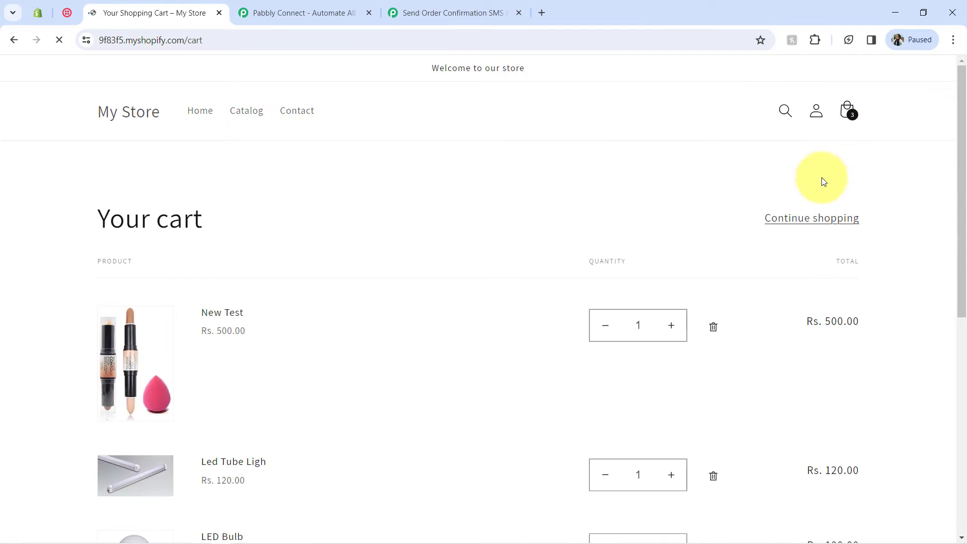
Step: With New Test at quantity 3 and the cart totalling Rs. 1,720.00, proceed to checkout
drag(964, 178, 958, 255)
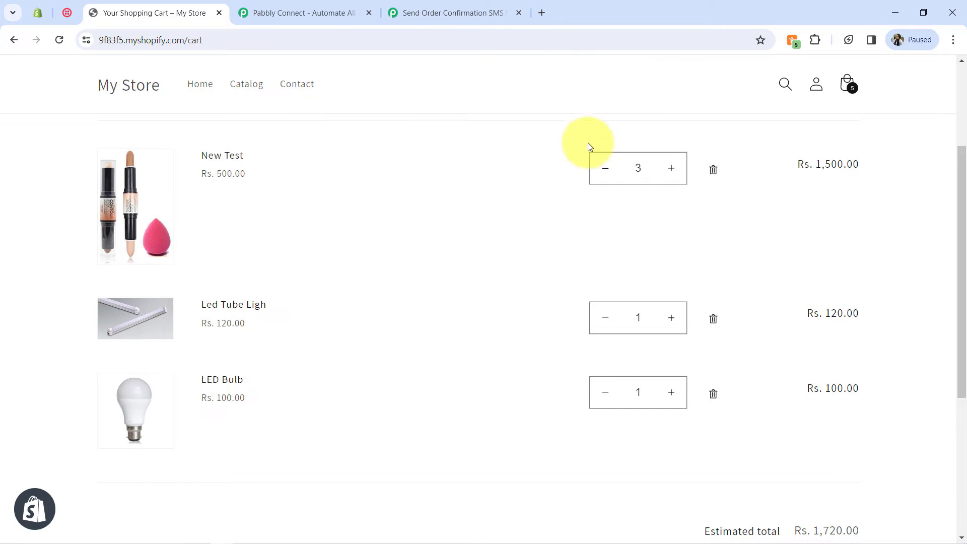
drag(962, 190, 952, 324)
click(713, 343)
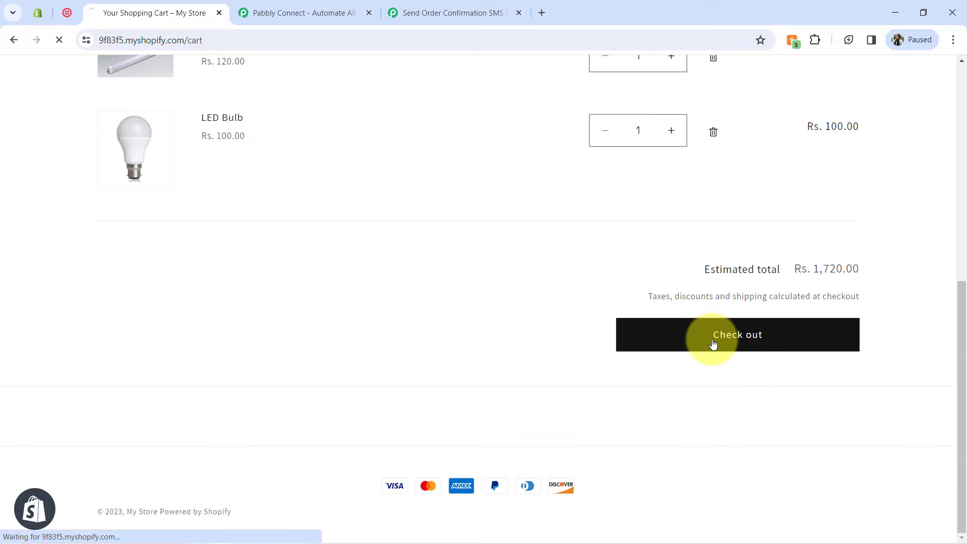
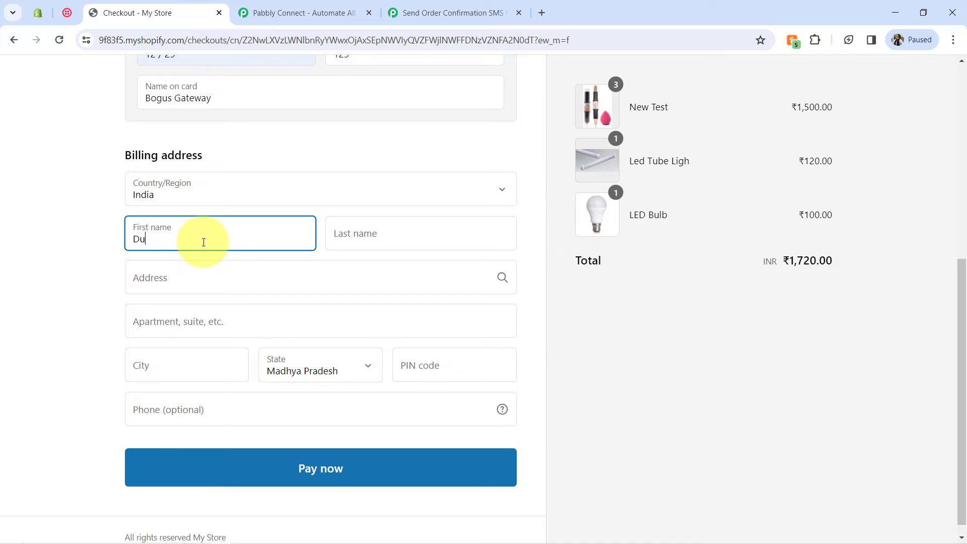
text(y)
key(Tab)
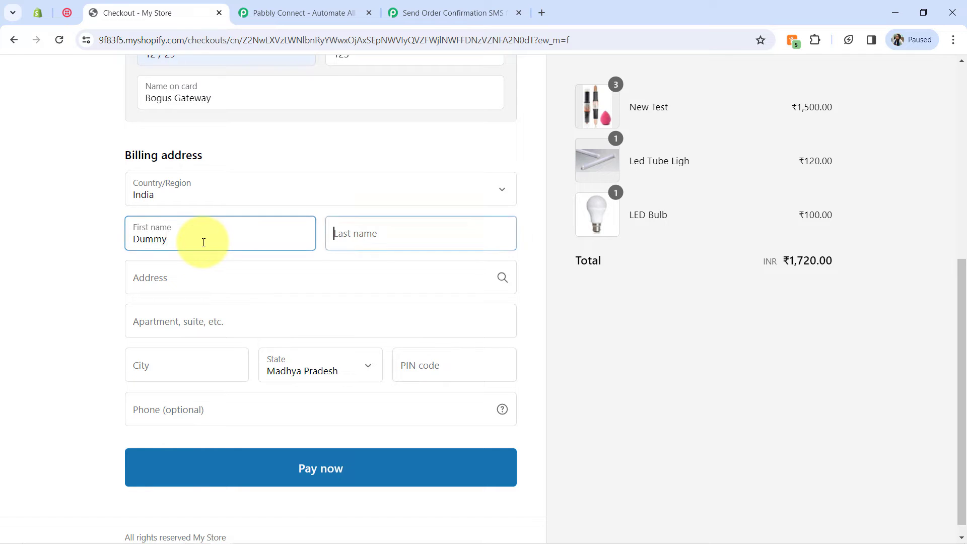
text(Use)
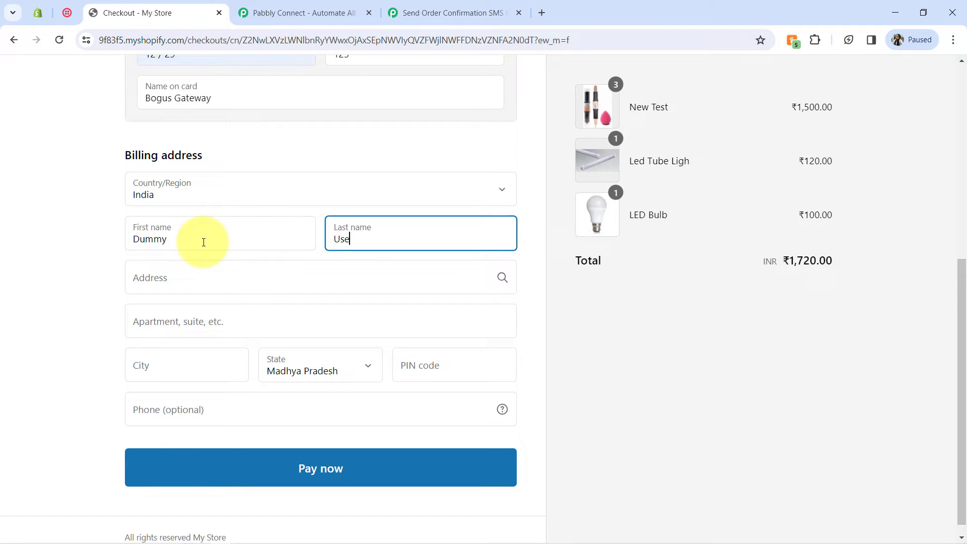
text(r)
key(Tab)
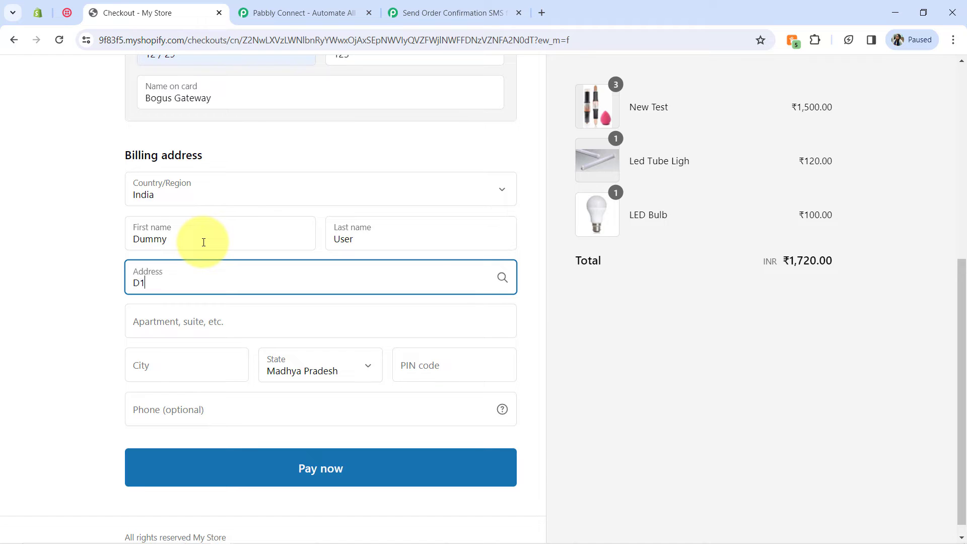
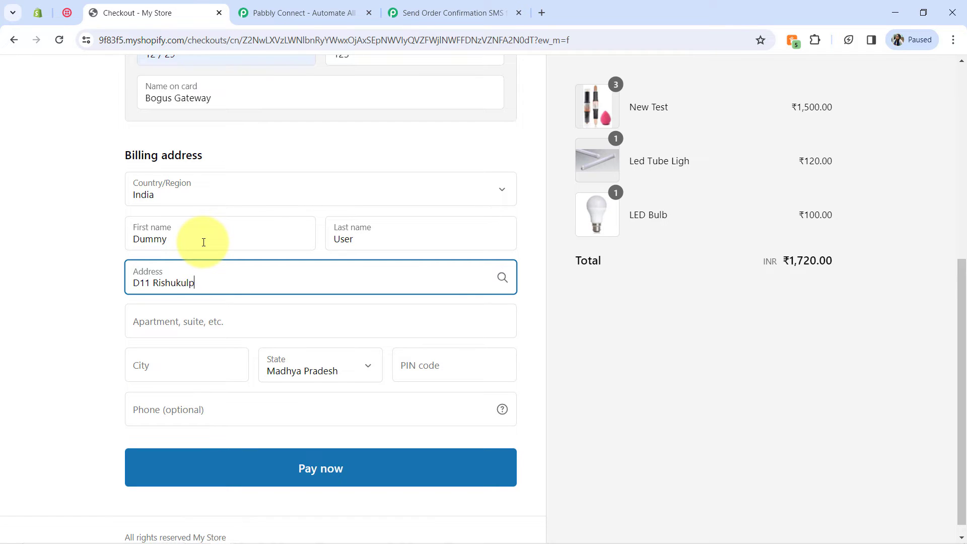
key(Tab)
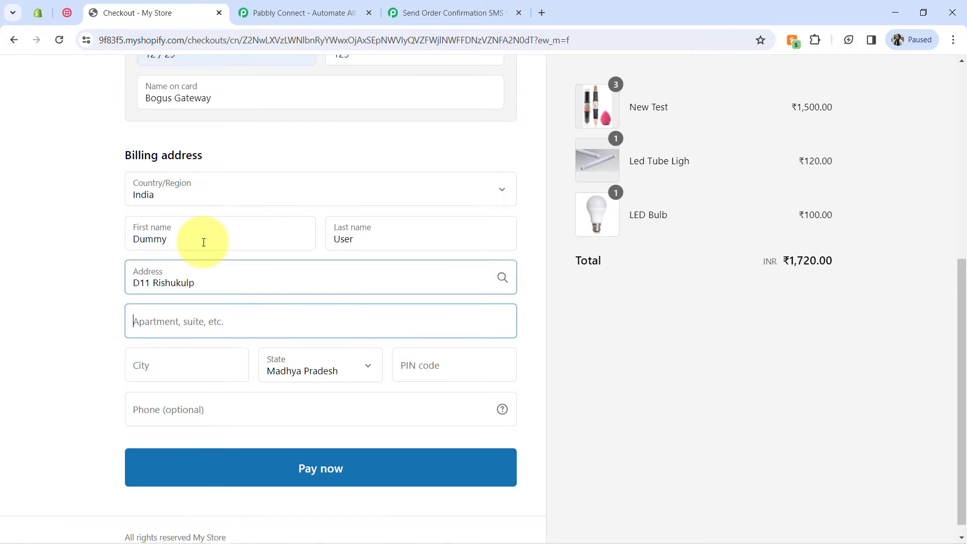
Step: Add apartment 'abc' and the city, then pay for the ₹1,720.00 test order
click(172, 283)
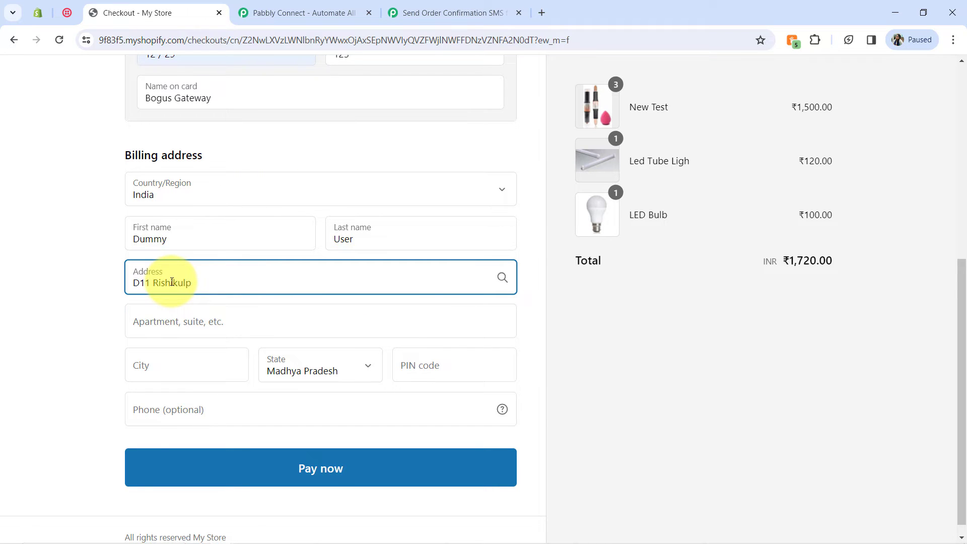
click(157, 328)
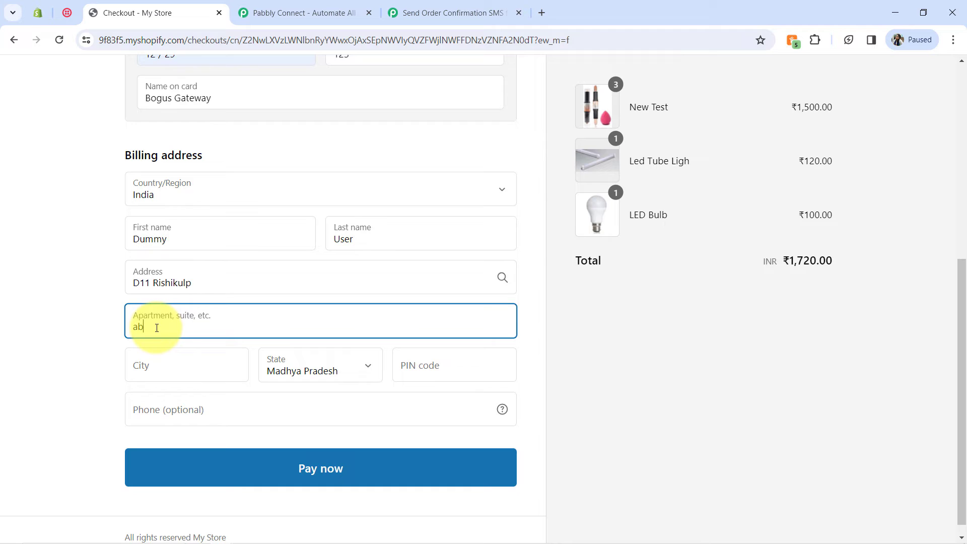
text(abc)
key(Tab)
text(B)
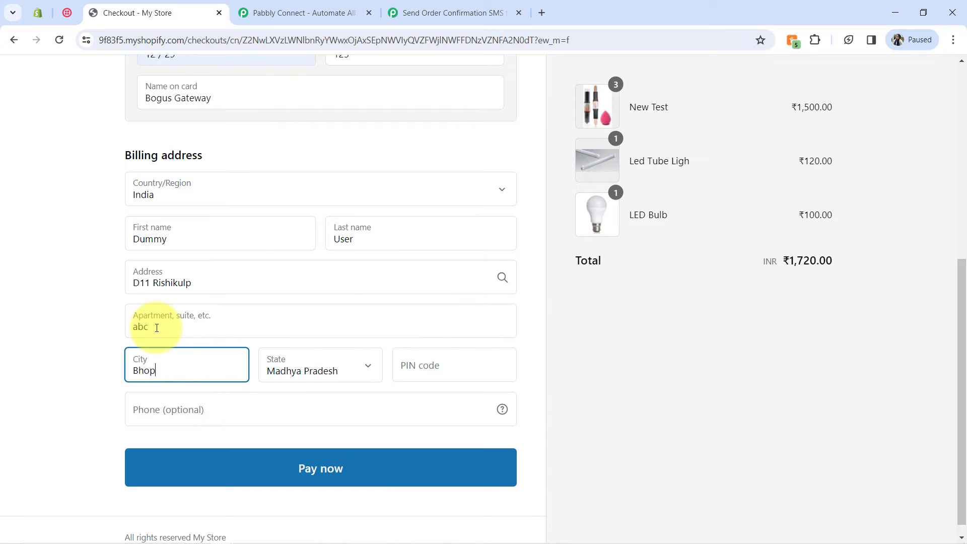
key(Tab)
key(Tab)
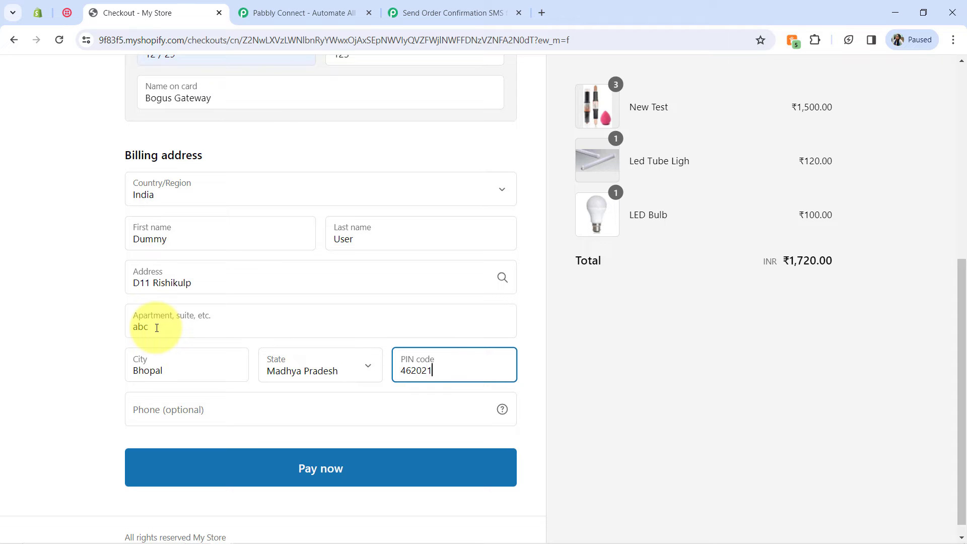
key(Tab)
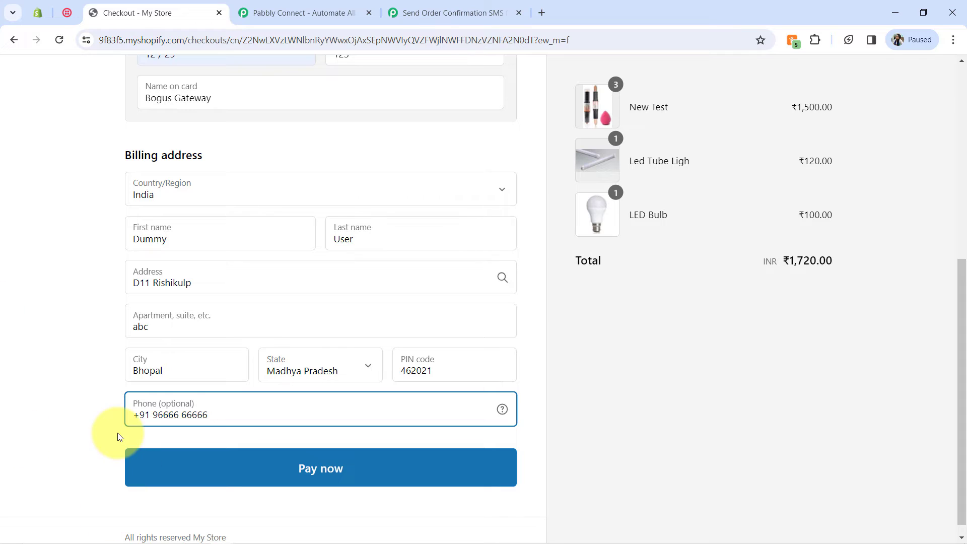
click(296, 466)
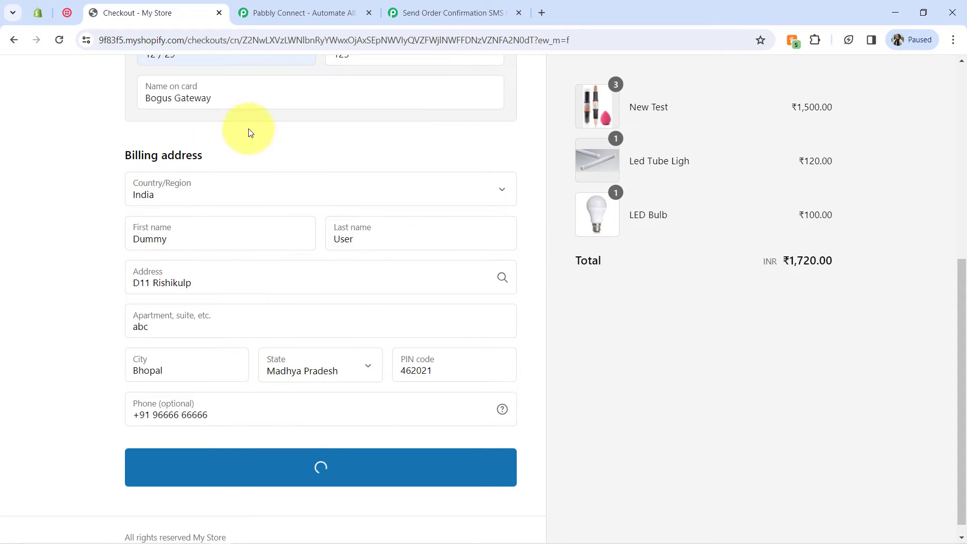
click(453, 7)
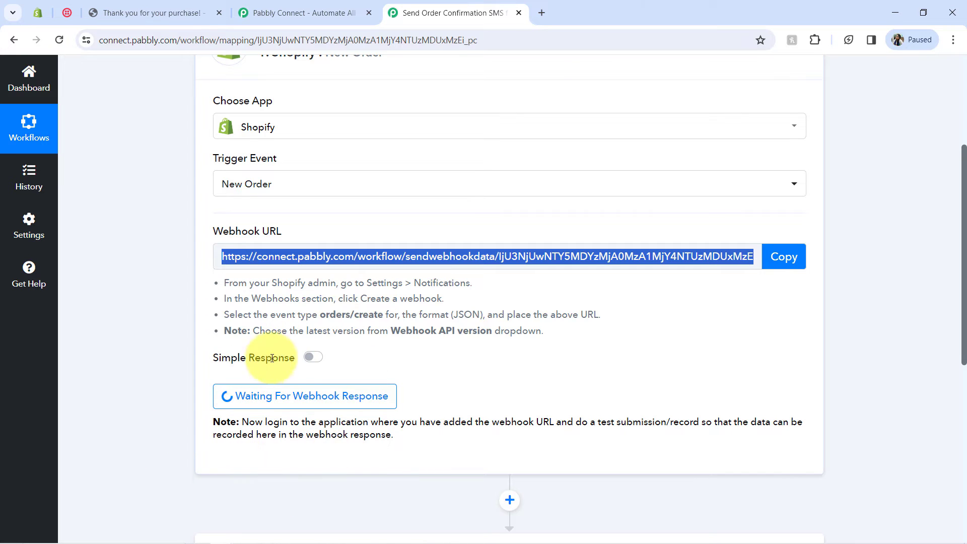
Step: Compare the captured 1720.00 total price with Shopify's ₹1,720.00 order total
click(39, 12)
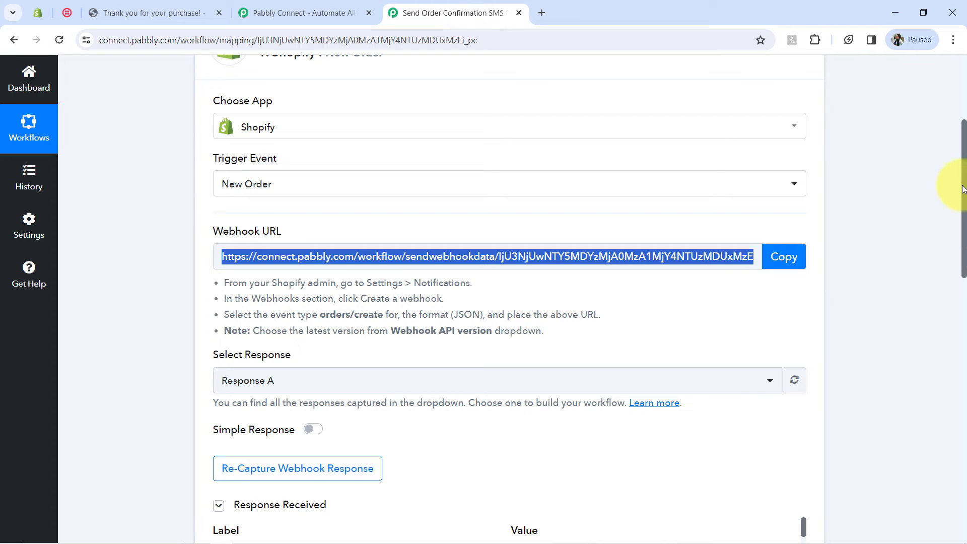
drag(963, 186, 949, 331)
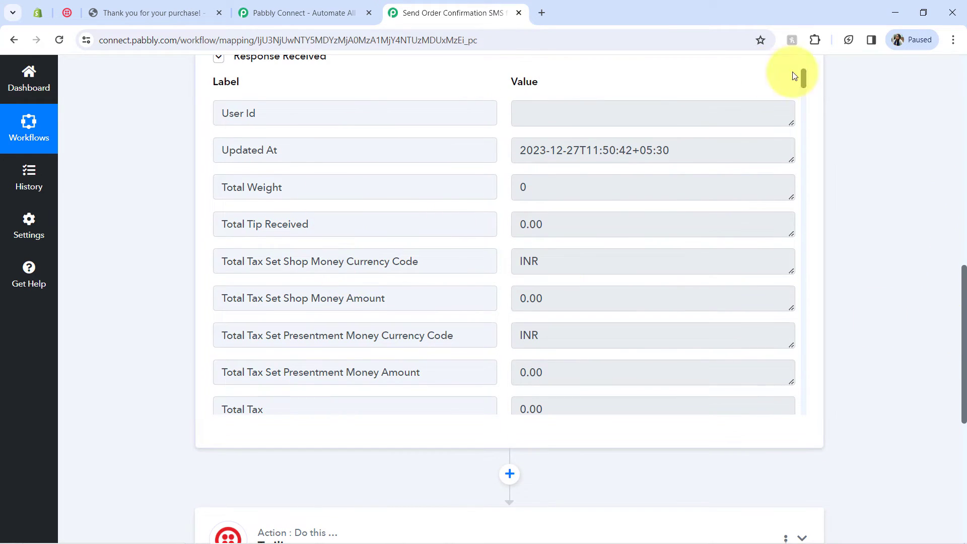
drag(567, 150, 802, 96)
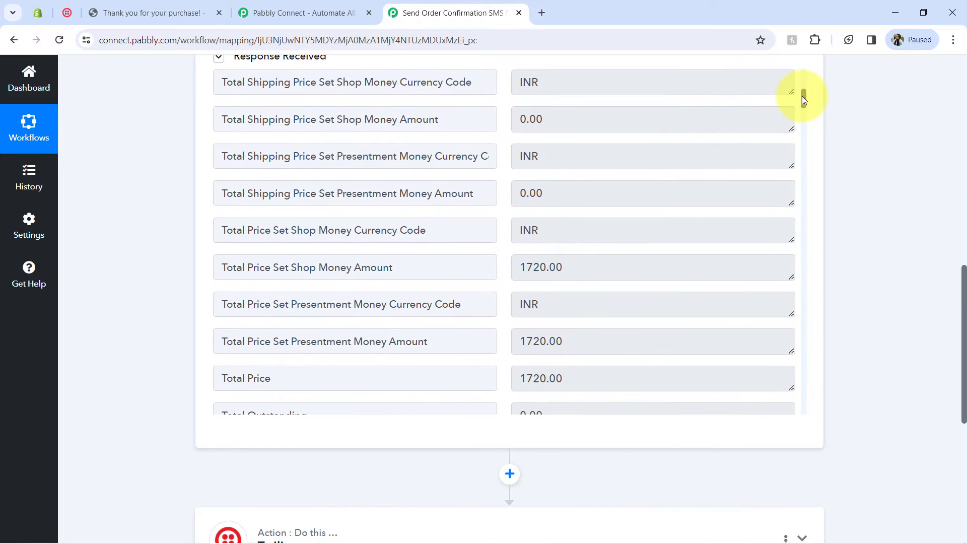
click(517, 262)
key(ctrl+a)
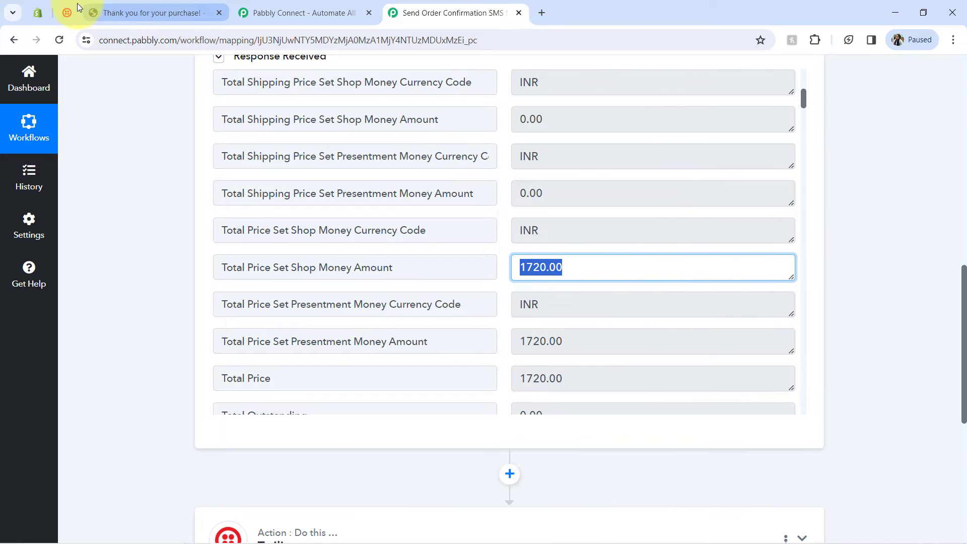
click(114, 5)
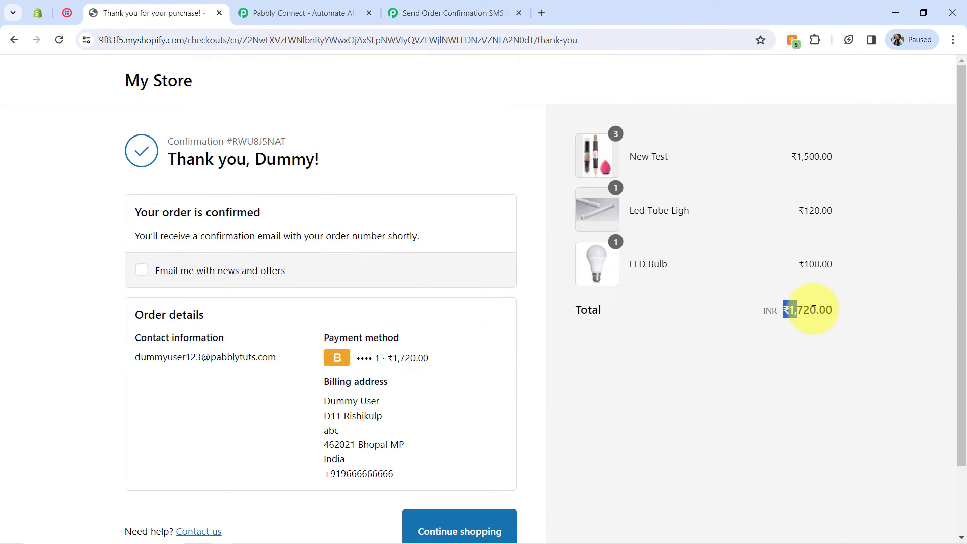
drag(814, 309, 834, 310)
click(446, 12)
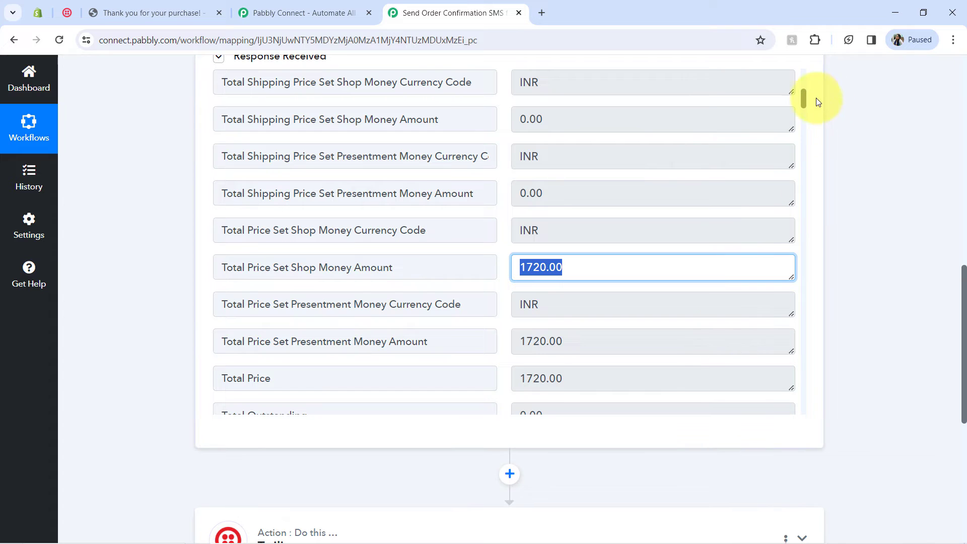
Step: Review the captured billing city Bhopal, address line, first name, phone and province
drag(804, 101, 791, 411)
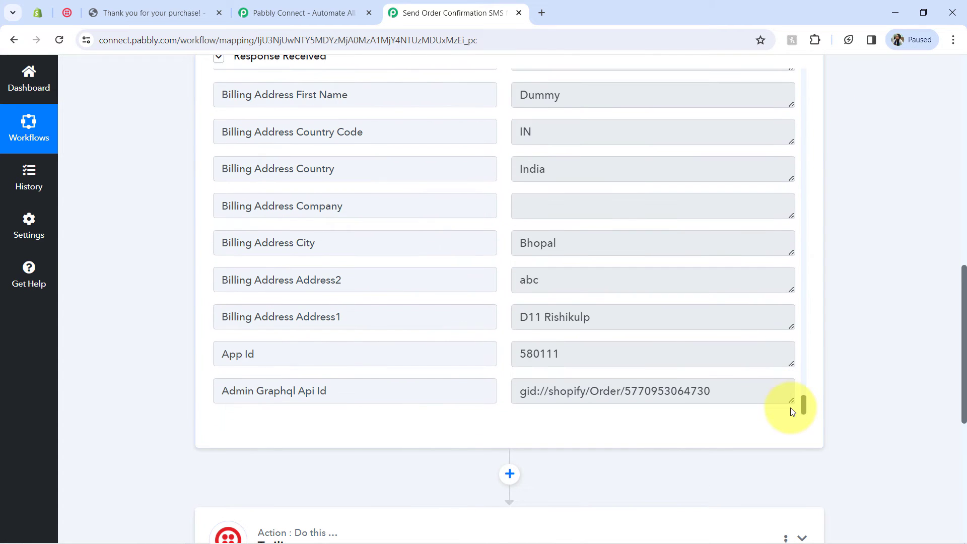
double_click(538, 243)
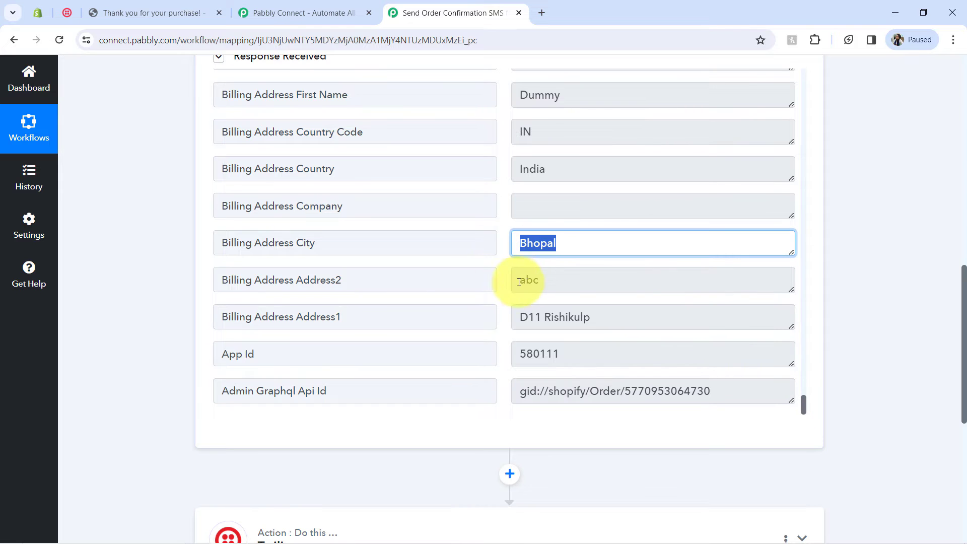
drag(521, 280, 526, 280)
click(585, 334)
drag(560, 95, 544, 94)
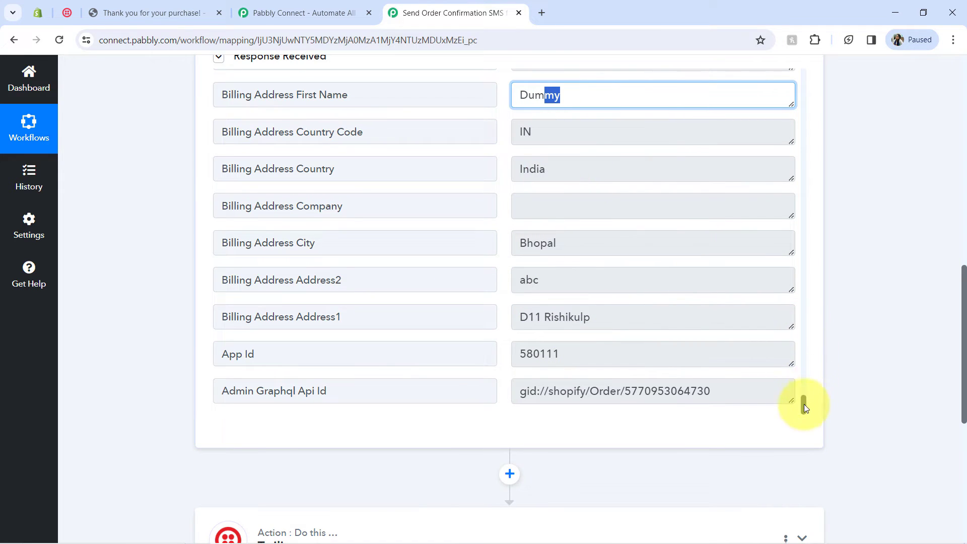
drag(804, 407, 803, 388)
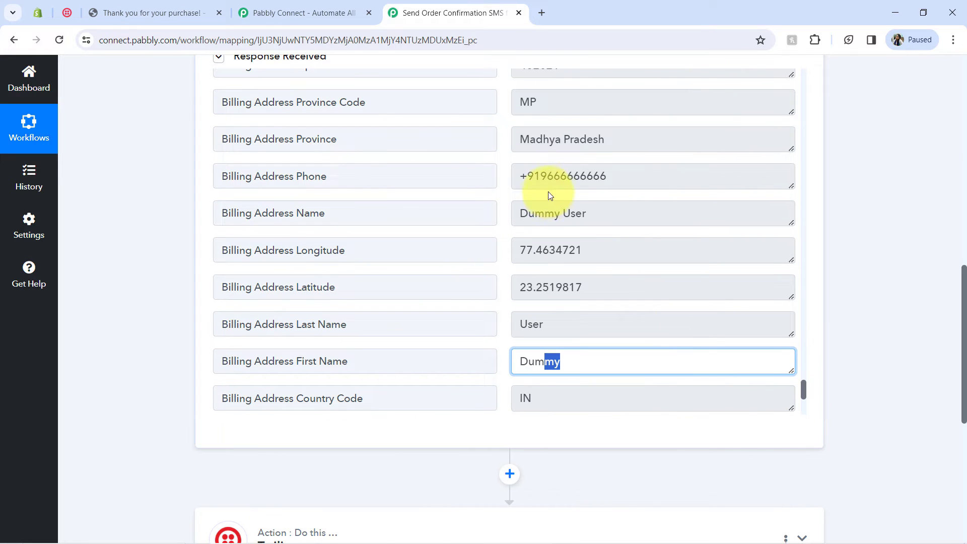
triple_click(521, 176)
click(543, 151)
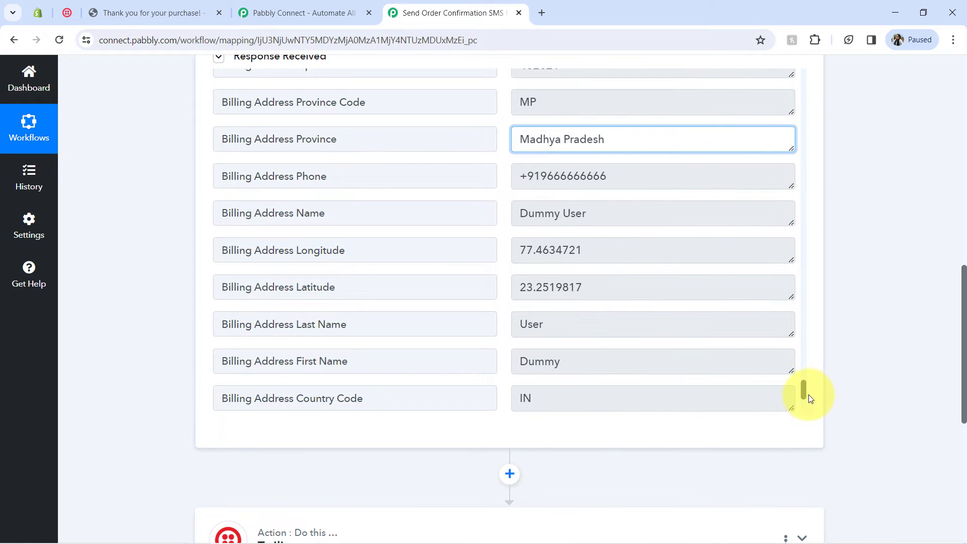
drag(803, 395, 802, 351)
key(ctrl+f)
text(l)
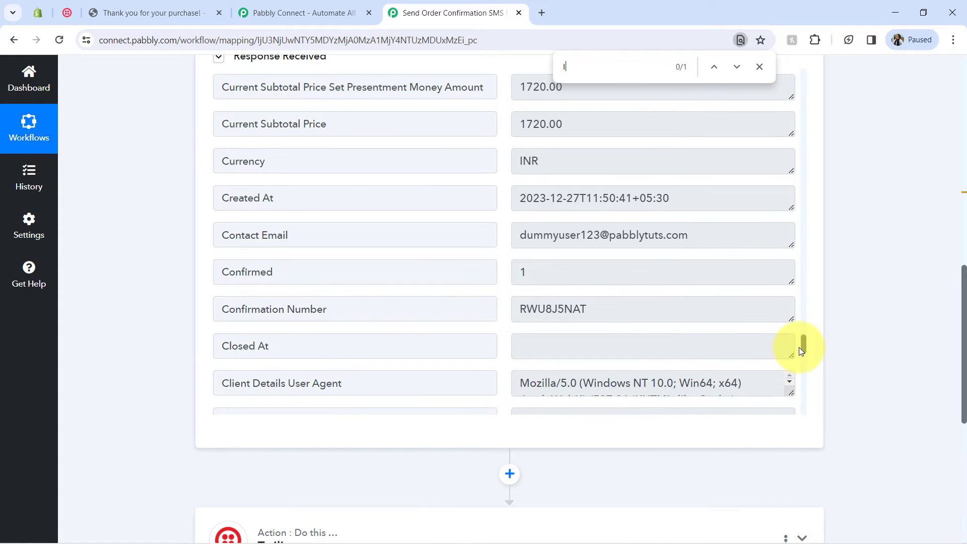
text(ine itsm)
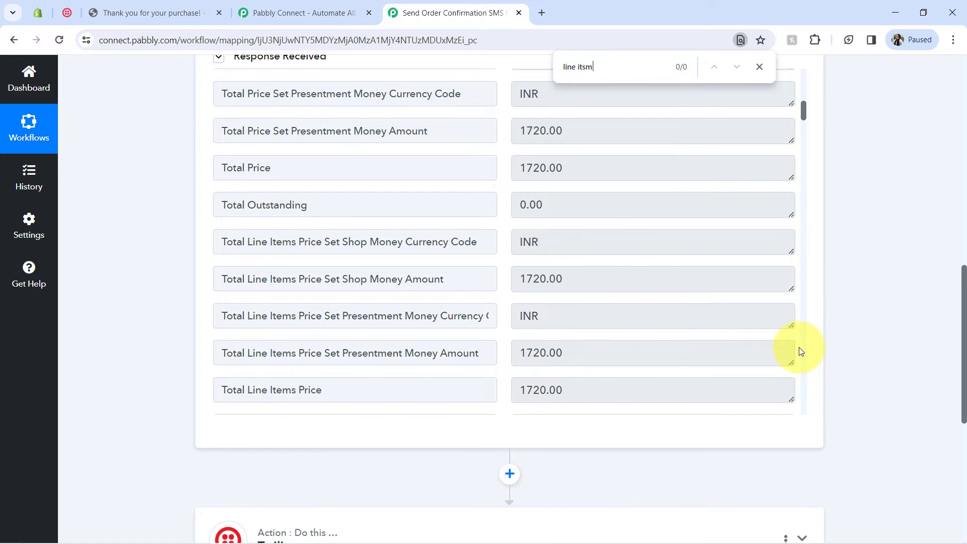
key(BackSpace)
key(BackSpace)
text(ems)
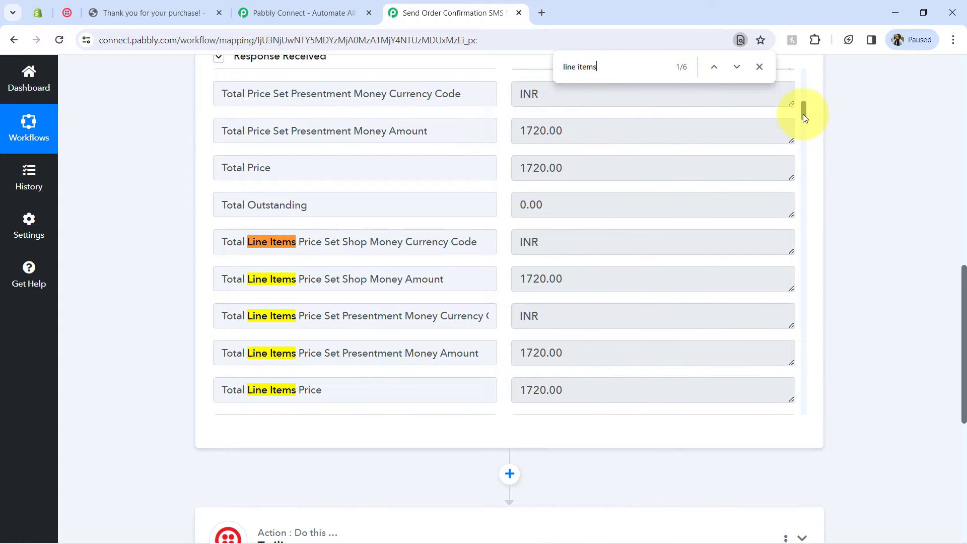
drag(804, 114, 800, 207)
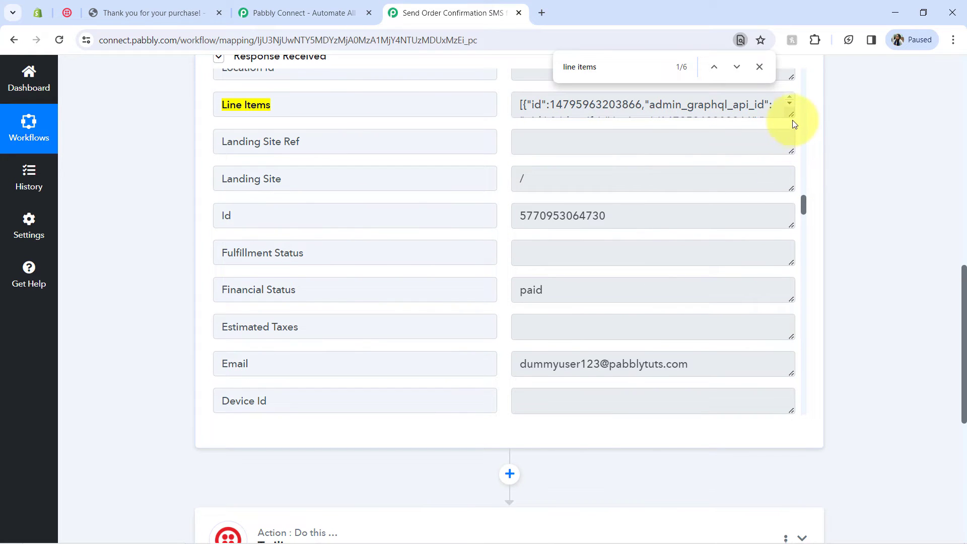
drag(792, 116, 771, 380)
click(759, 68)
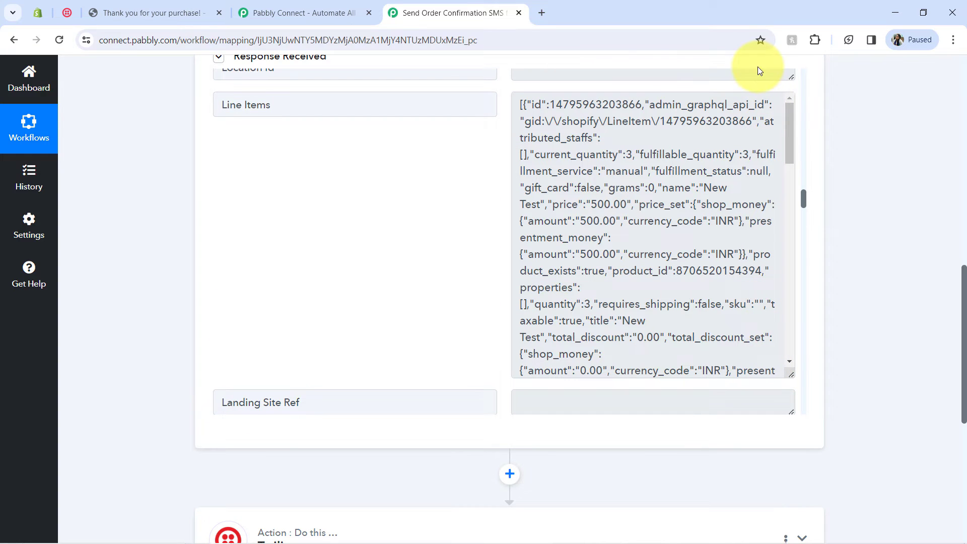
drag(571, 106, 593, 110)
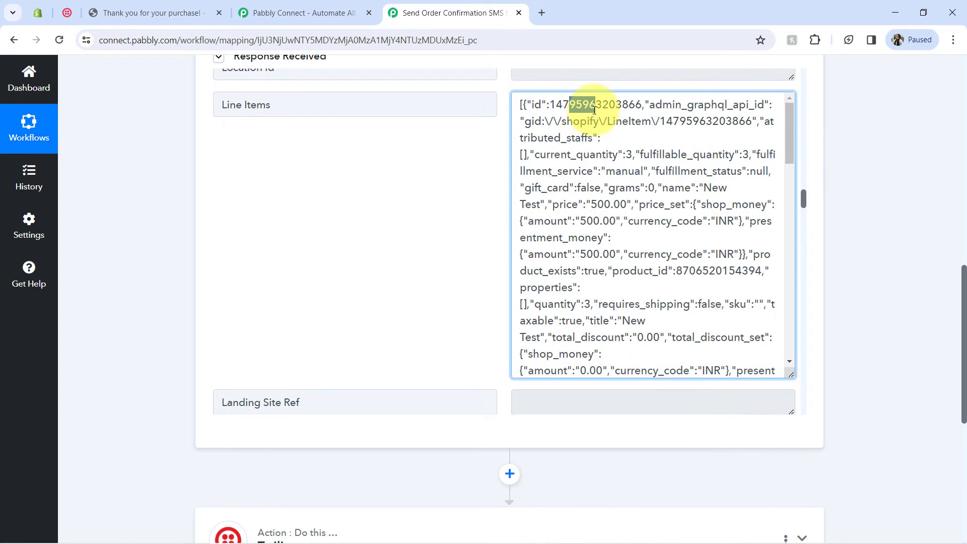
drag(584, 155, 619, 159)
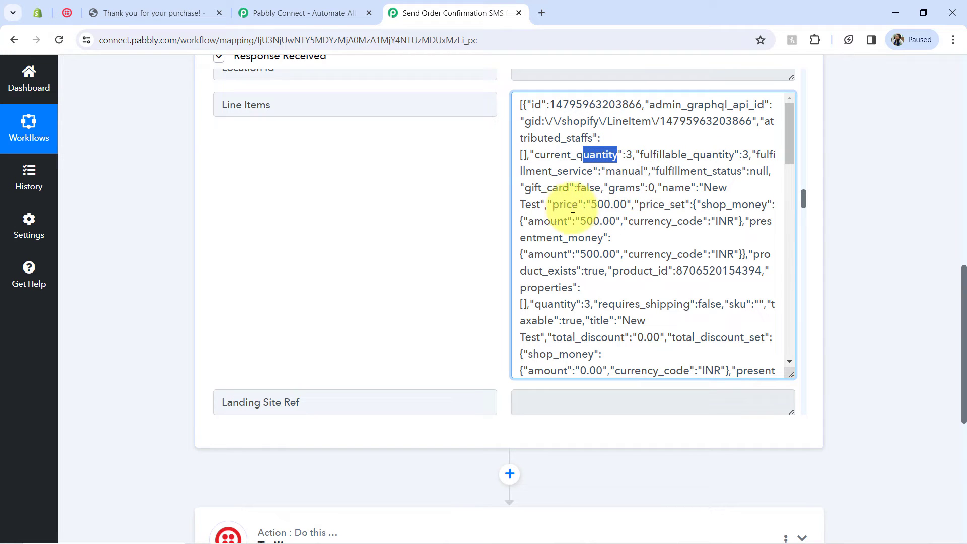
drag(559, 206, 616, 210)
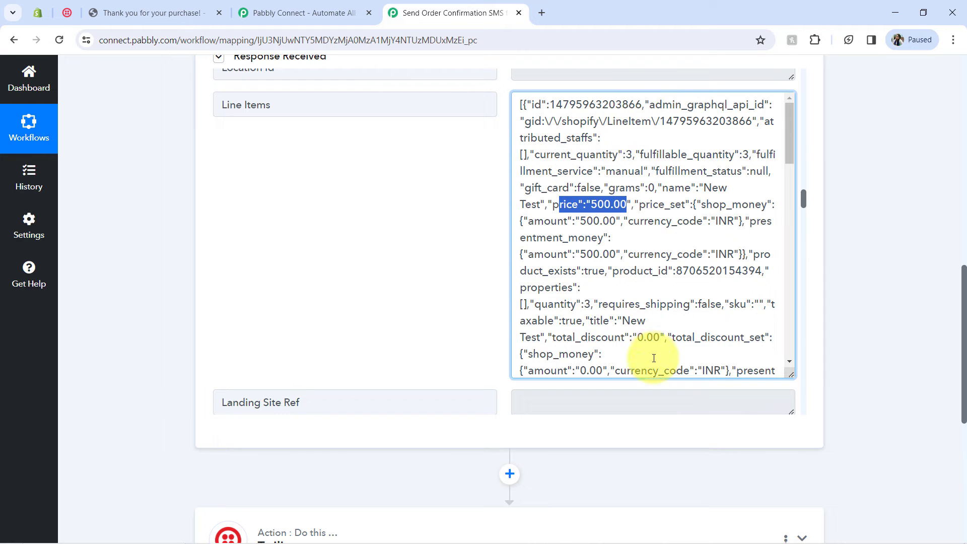
drag(789, 134, 786, 191)
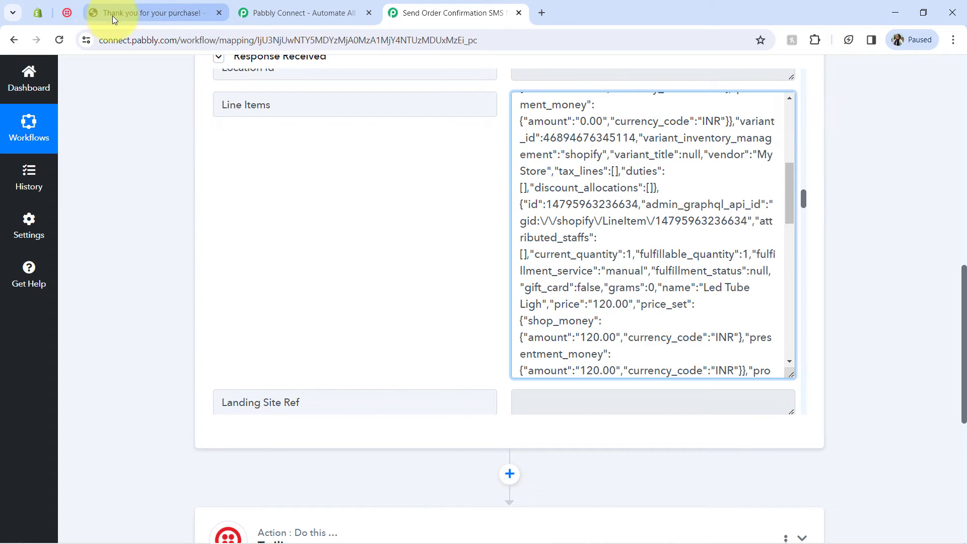
click(146, 13)
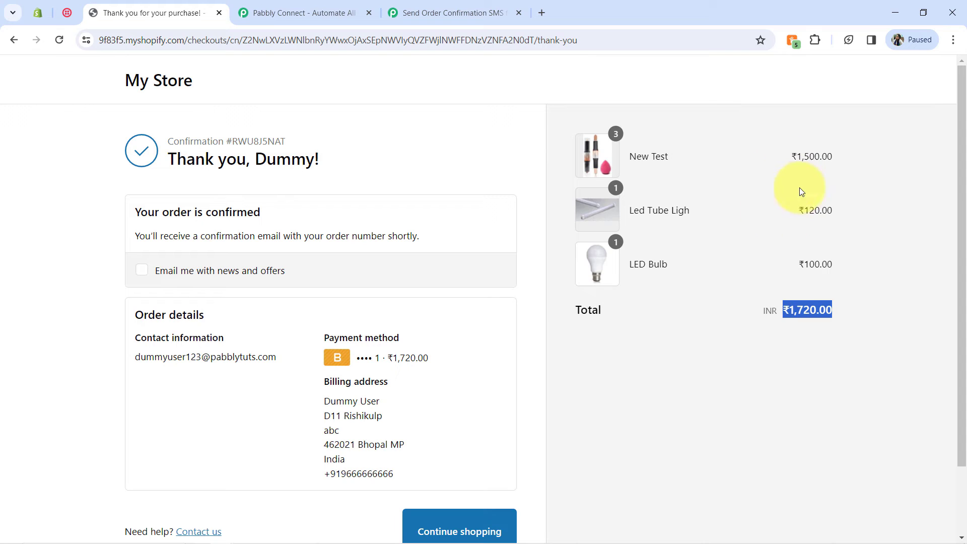
click(433, 13)
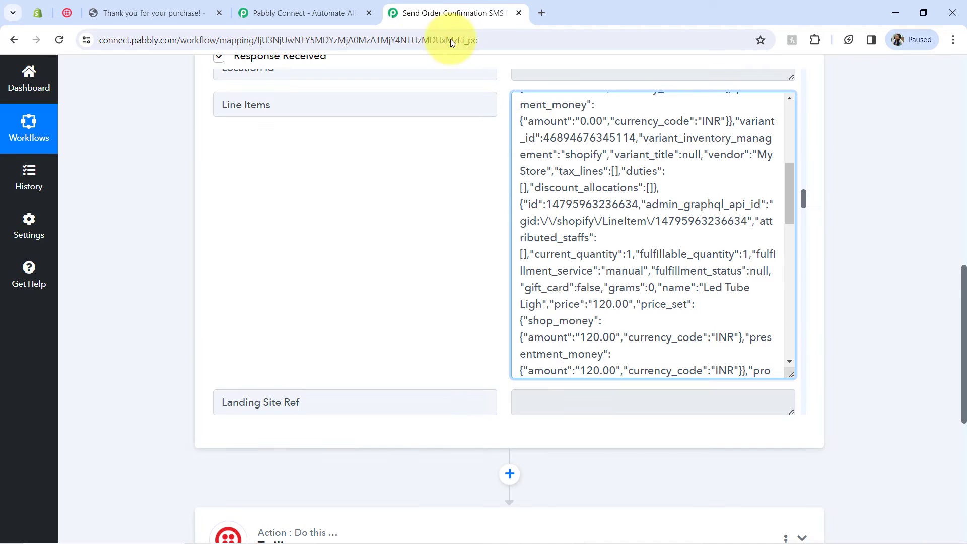
key(ctrl+f)
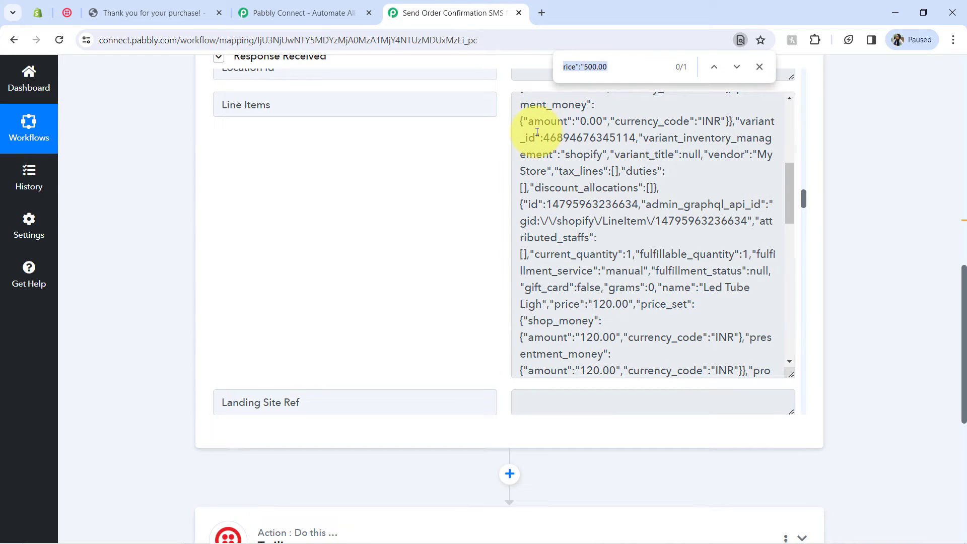
text(new test)
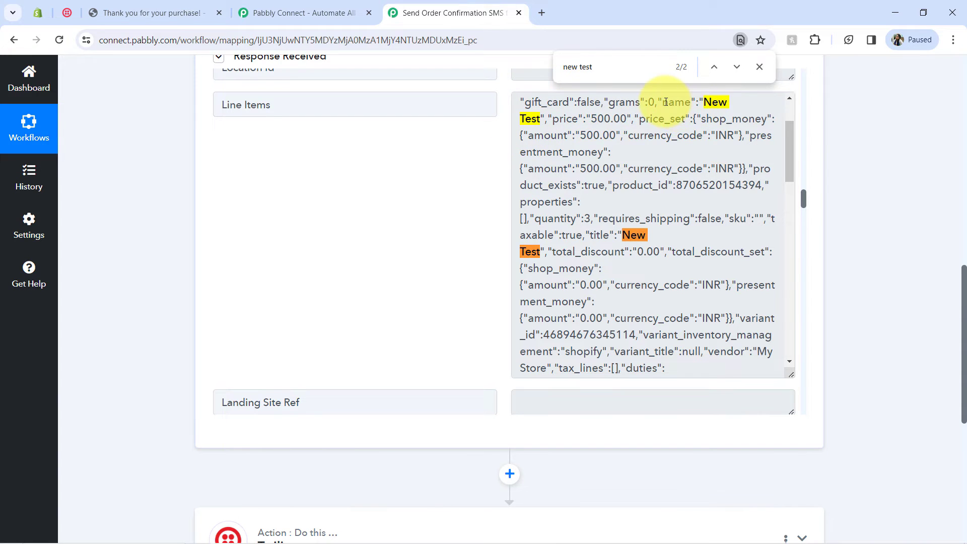
drag(663, 102, 537, 119)
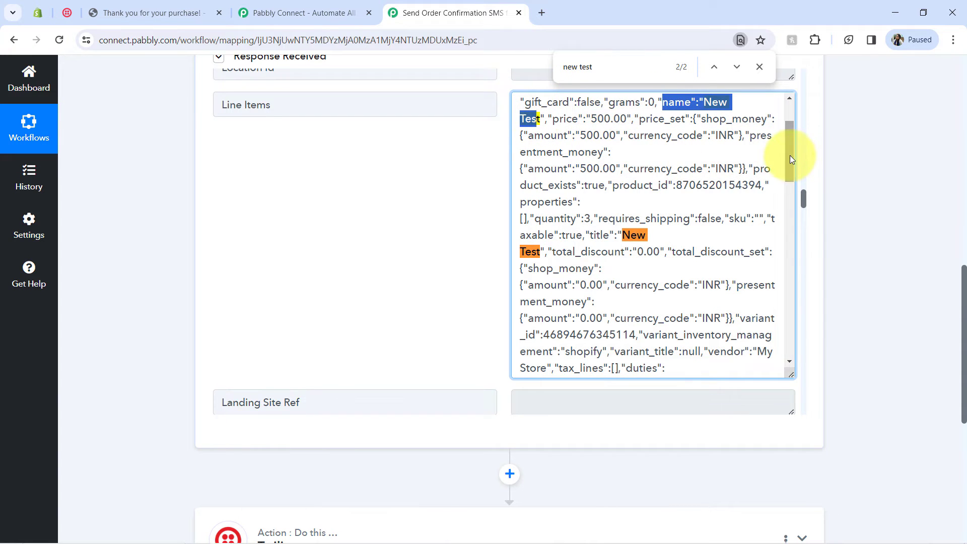
drag(790, 159, 788, 217)
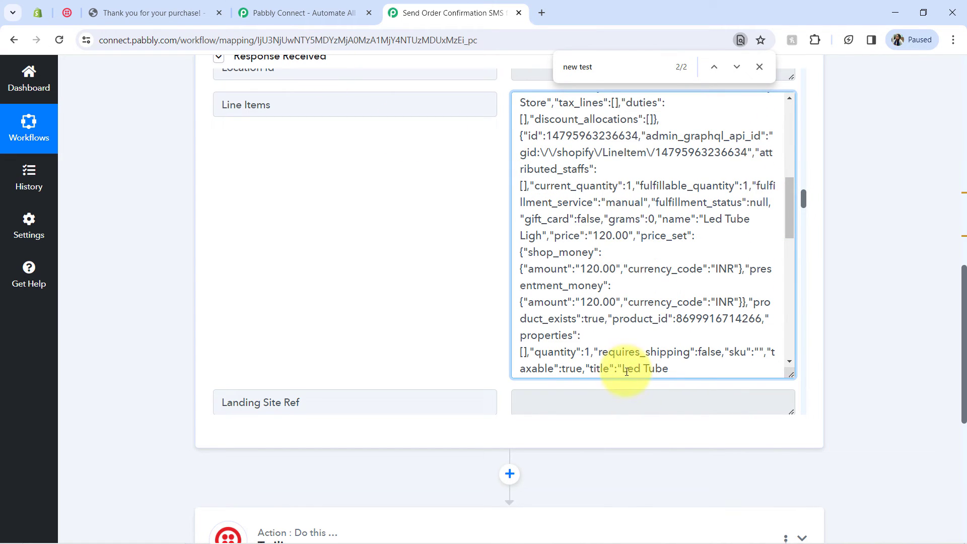
drag(635, 370, 661, 307)
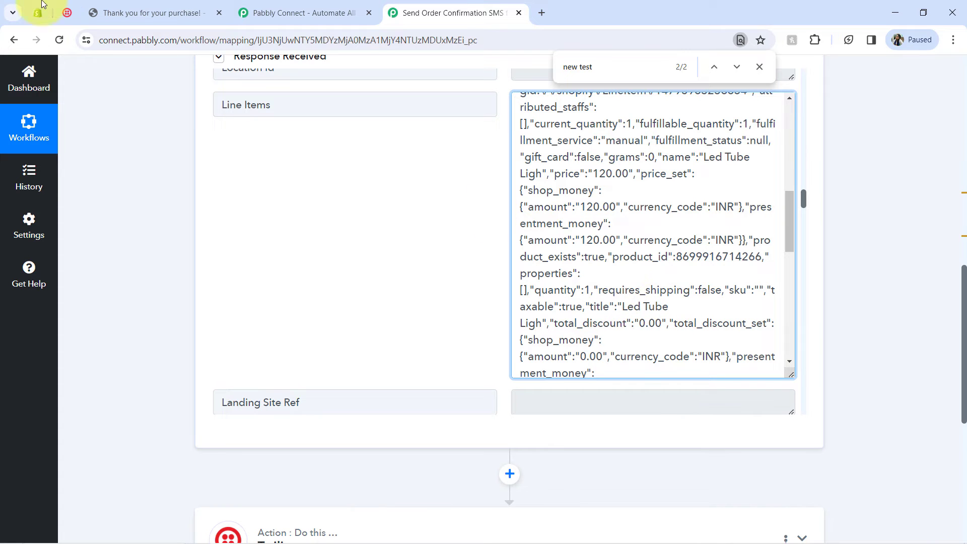
click(70, 13)
click(151, 12)
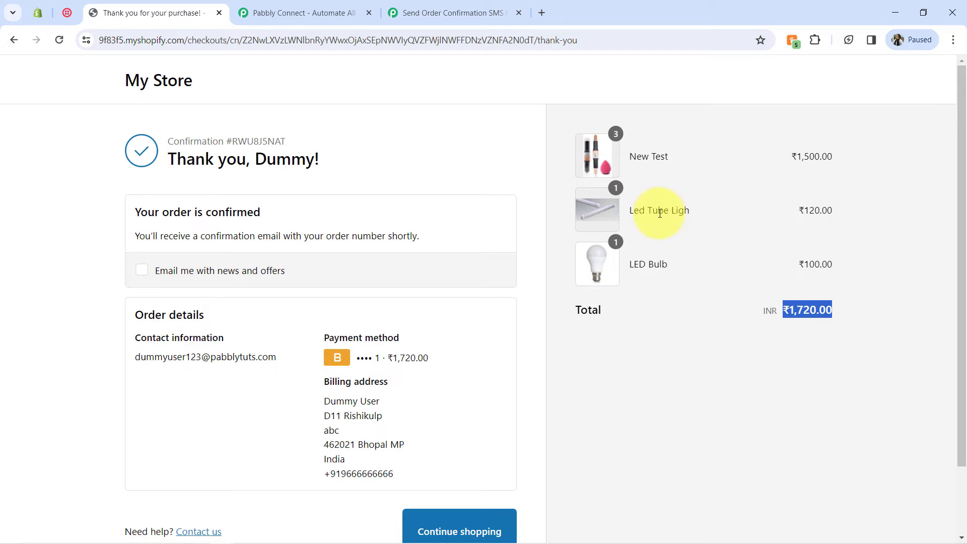
drag(630, 264, 667, 267)
key(ctrl+c)
click(453, 13)
key(ctrl+f)
key(ctrl+v)
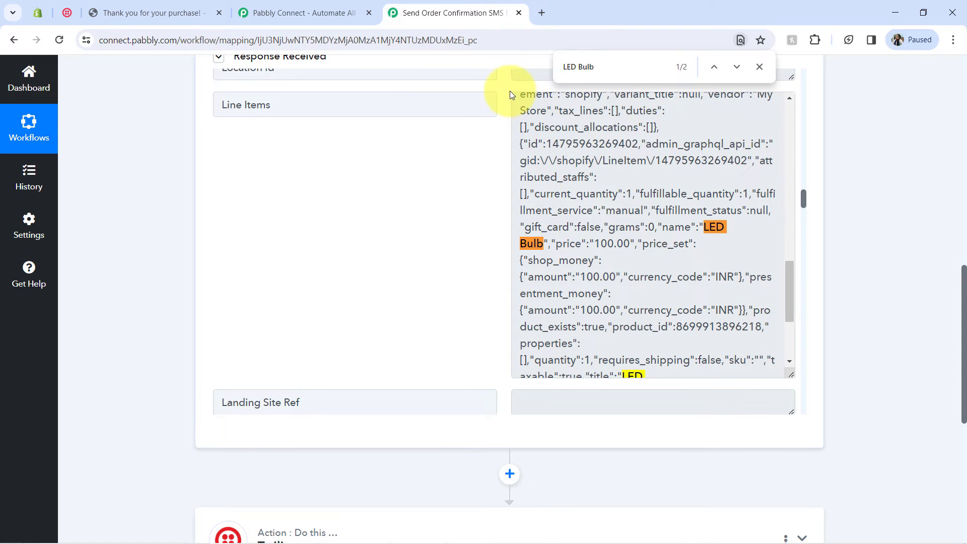
click(759, 68)
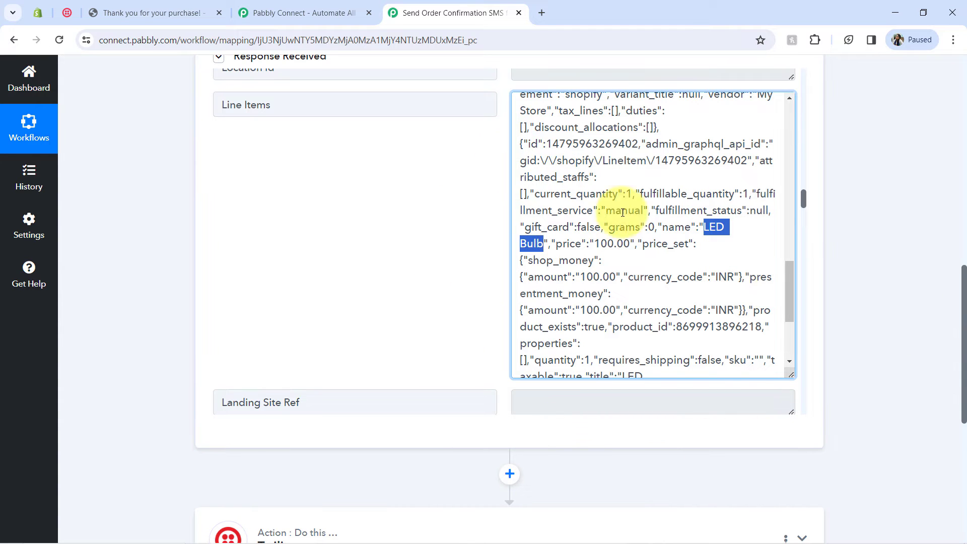
drag(963, 322, 944, 92)
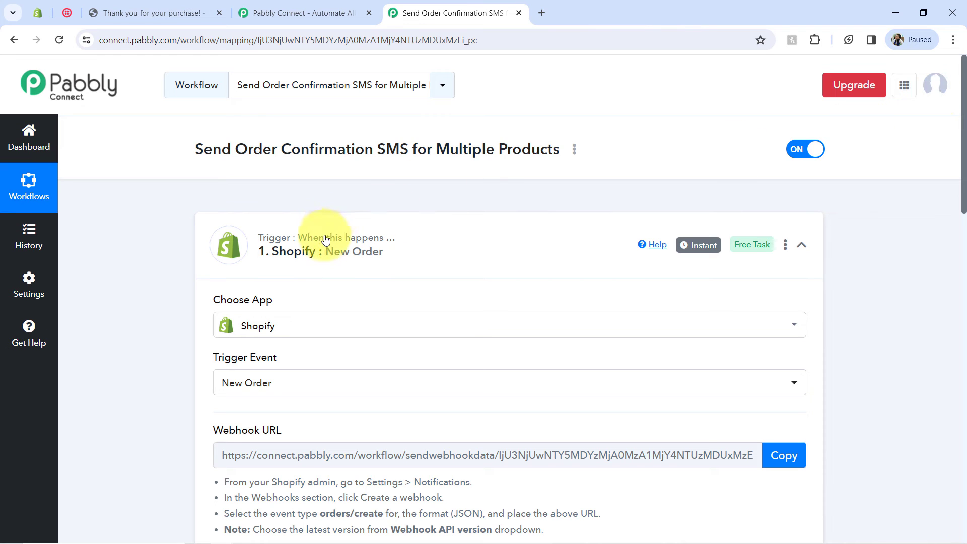
mouse_move(324, 243)
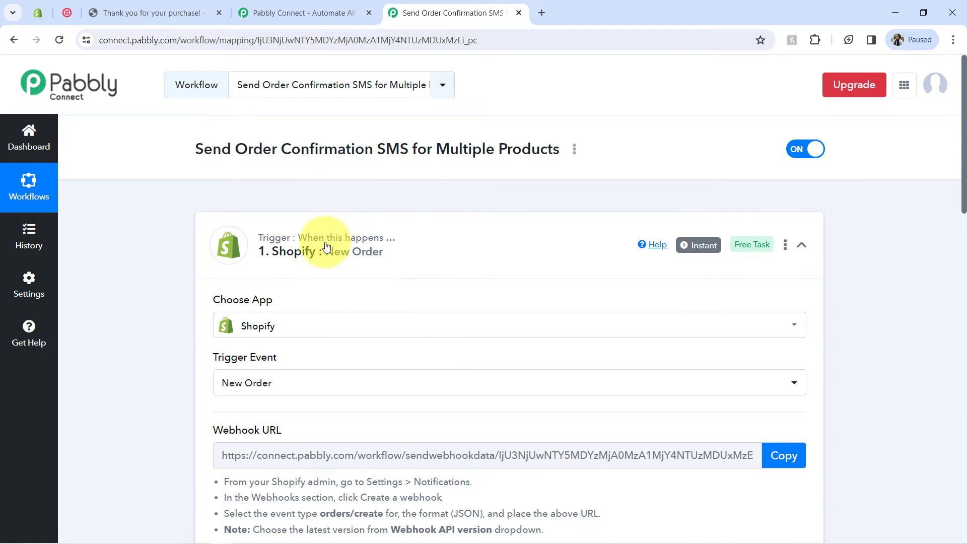
Step: Collapse the Shopify trigger card and close the thank-you and spare Pabbly home tabs
click(304, 257)
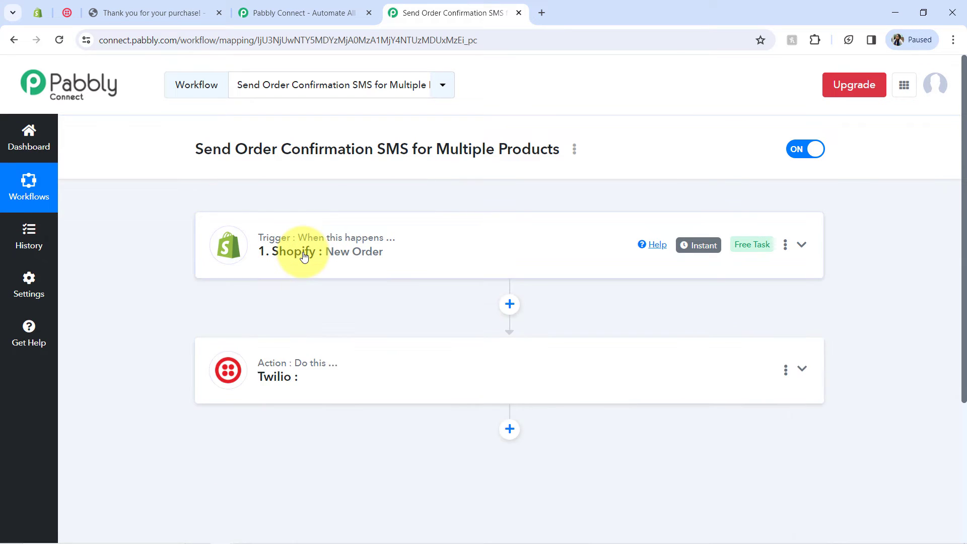
click(32, 12)
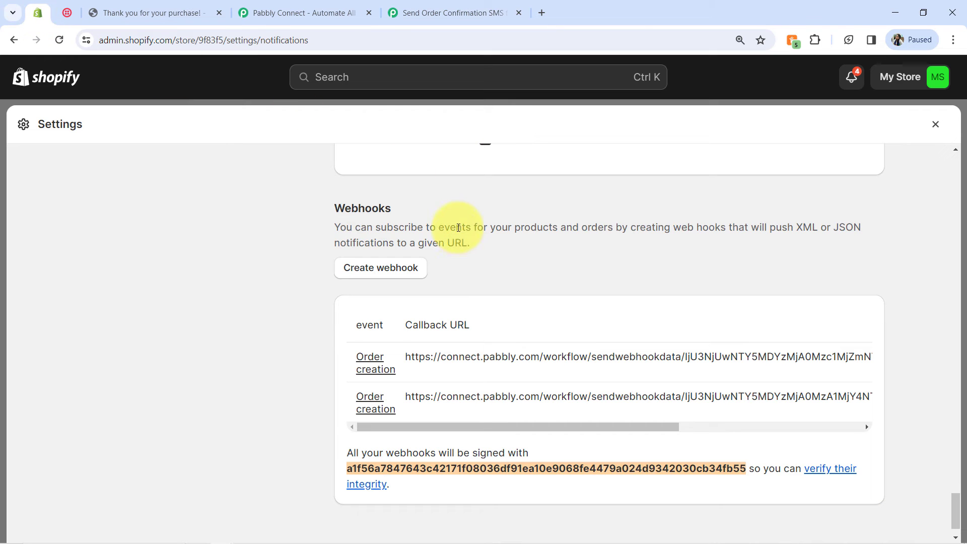
click(121, 11)
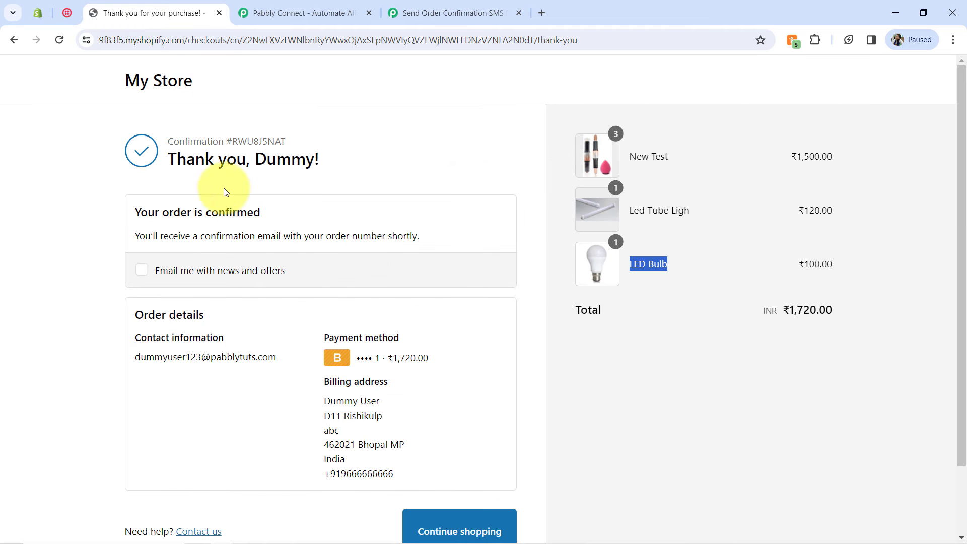
click(218, 13)
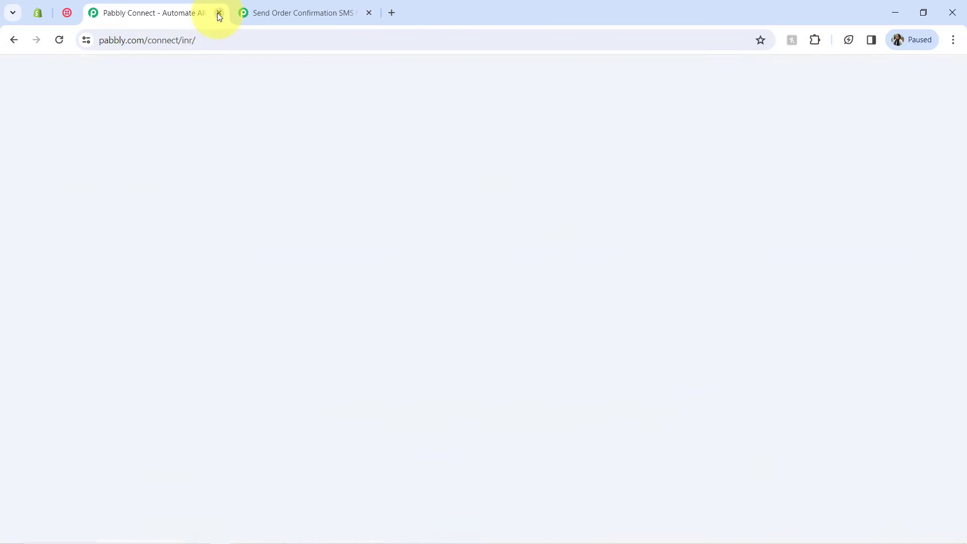
click(219, 13)
mouse_move(708, 251)
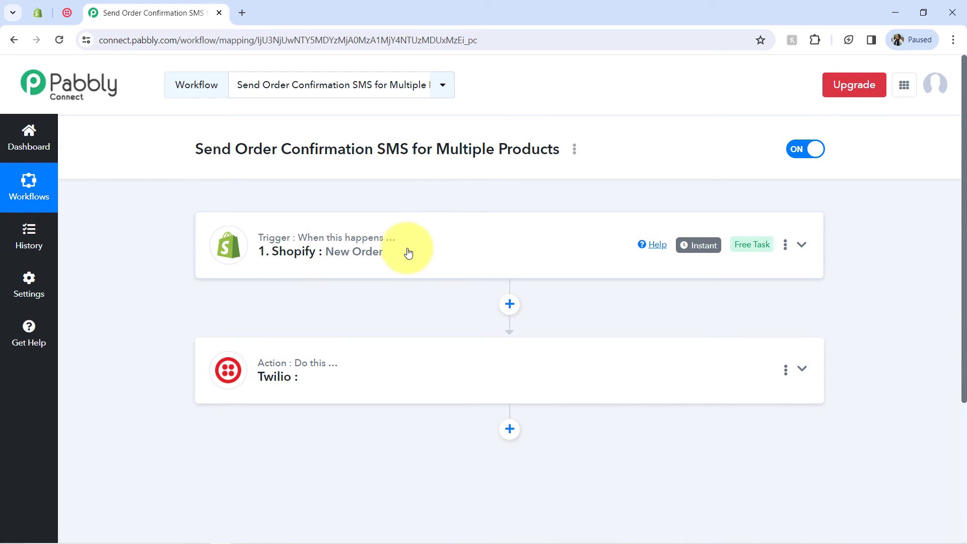
Step: Expand the Shopify: New Order trigger and inspect its Line Items JSON, including LED Bulb at 100.00
scroll(963, 192, down, 1)
scroll(963, 192, down, 2)
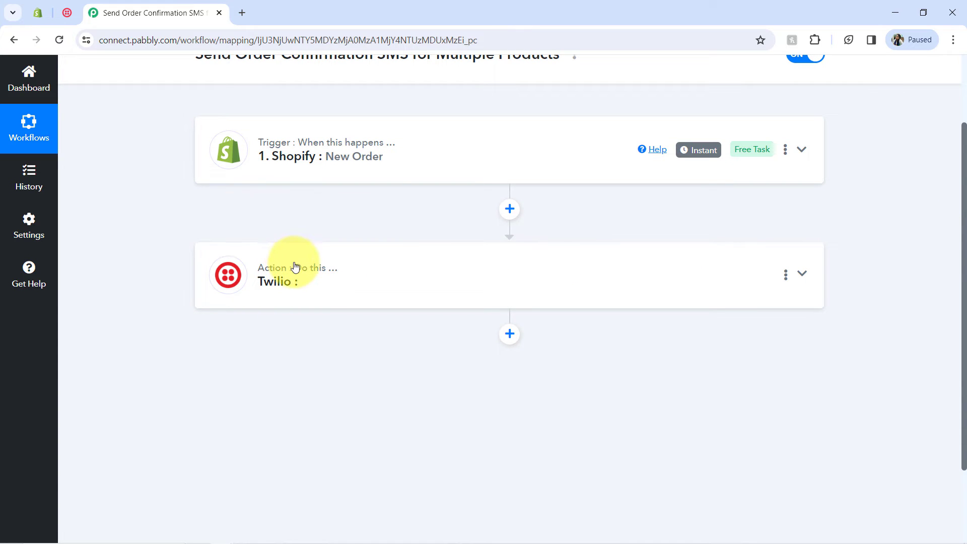
click(297, 145)
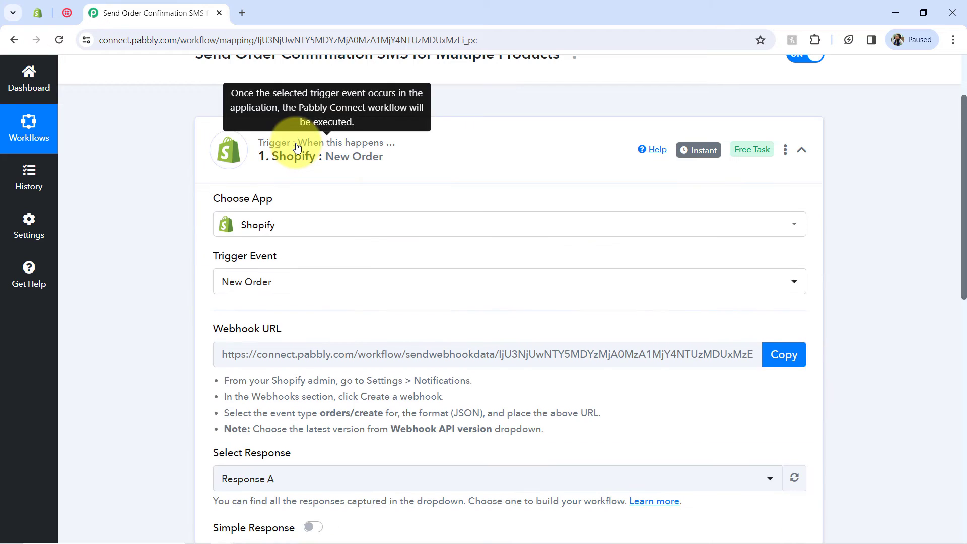
scroll(964, 196, up, 2)
drag(960, 196, 950, 374)
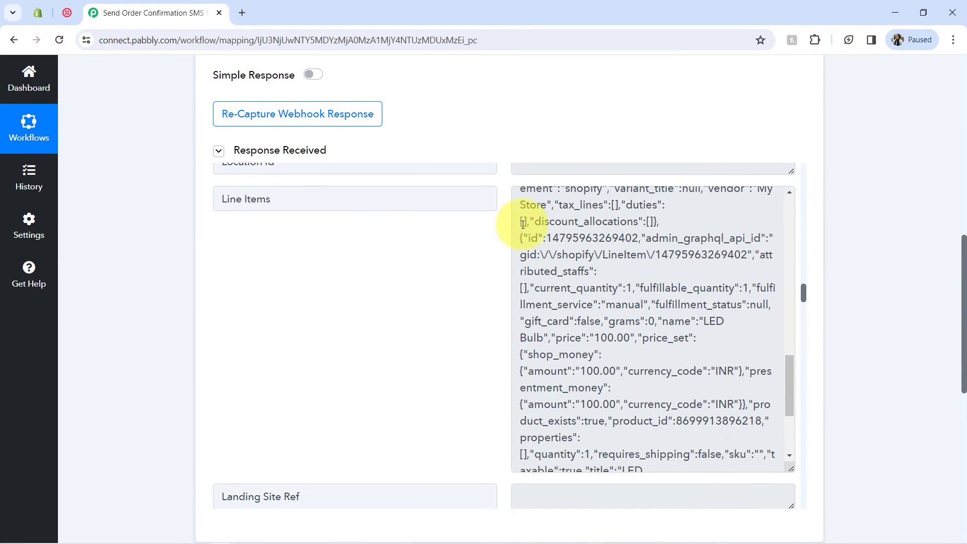
drag(542, 222, 569, 354)
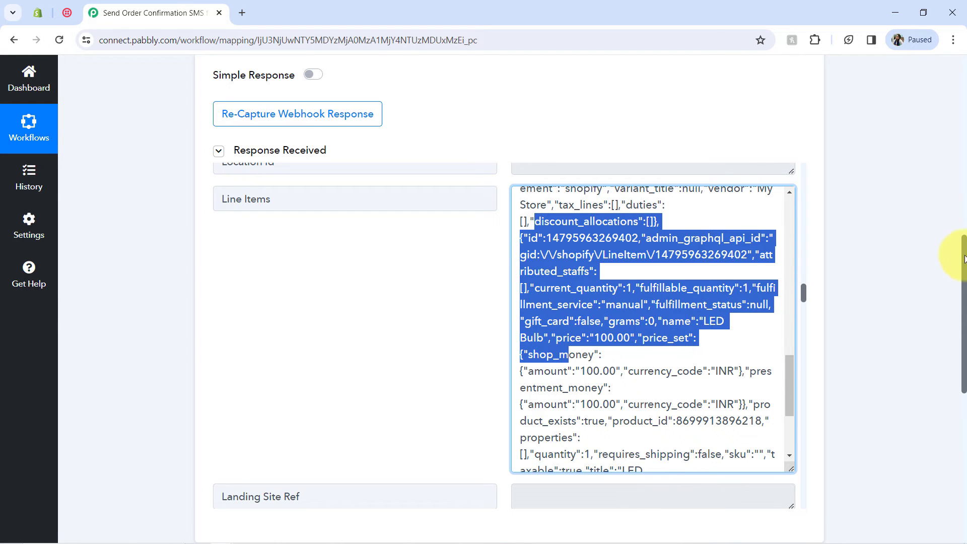
drag(964, 260, 955, 384)
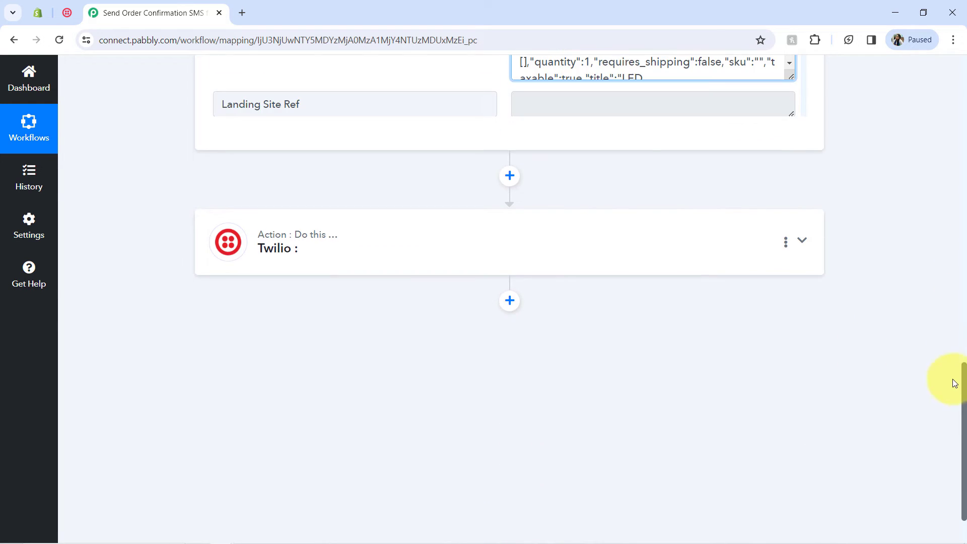
Step: Insert a Code by Pabbly step with the Run JavaScript (Beta) action event before Twilio and connect it
click(510, 177)
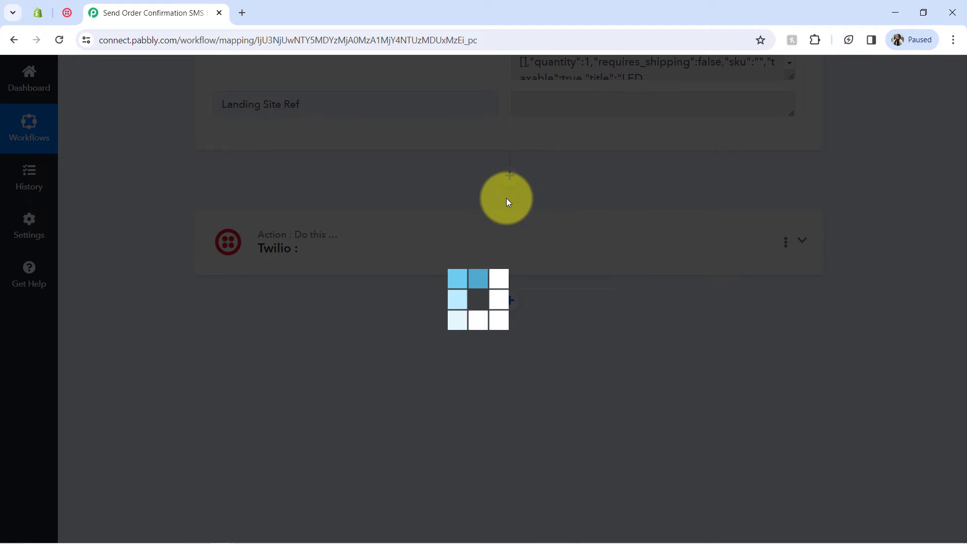
scroll(252, 262, down, 5)
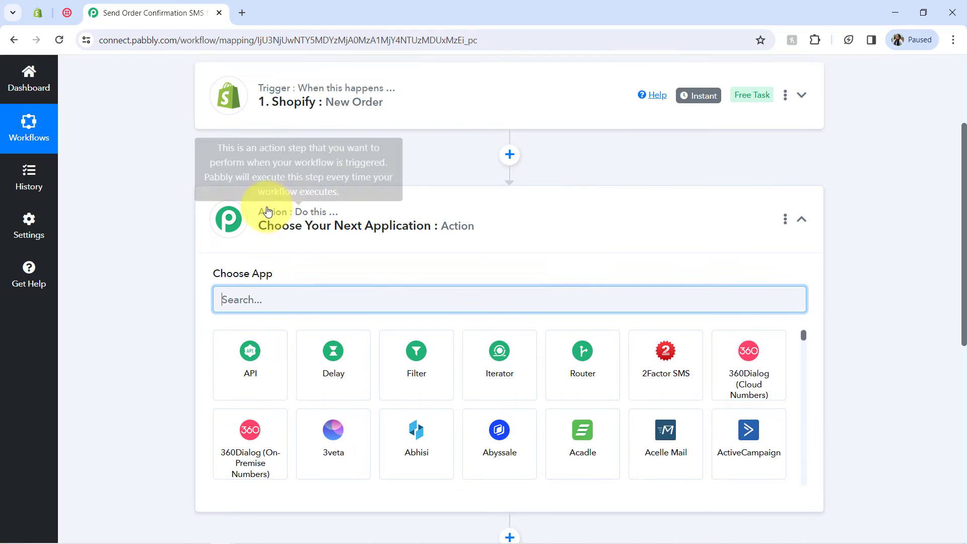
text(cody)
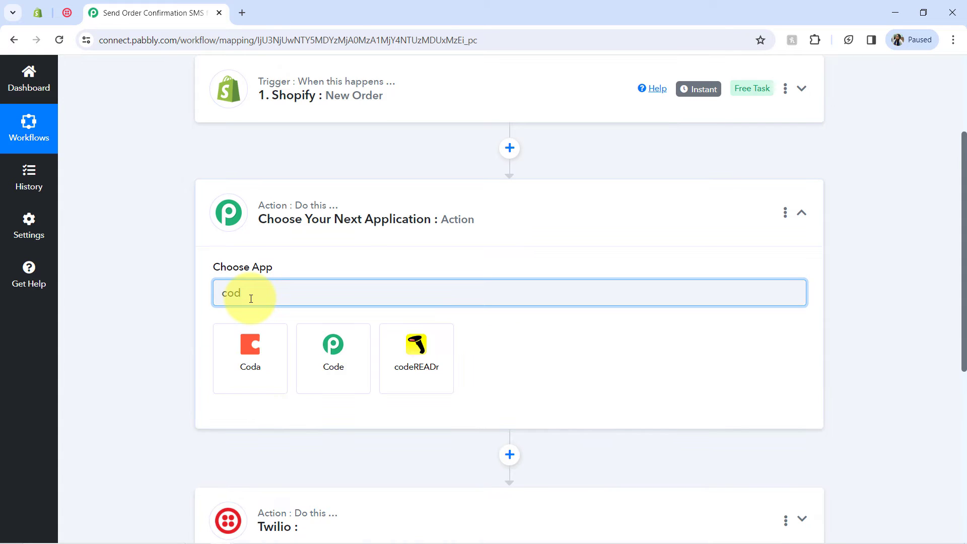
click(333, 345)
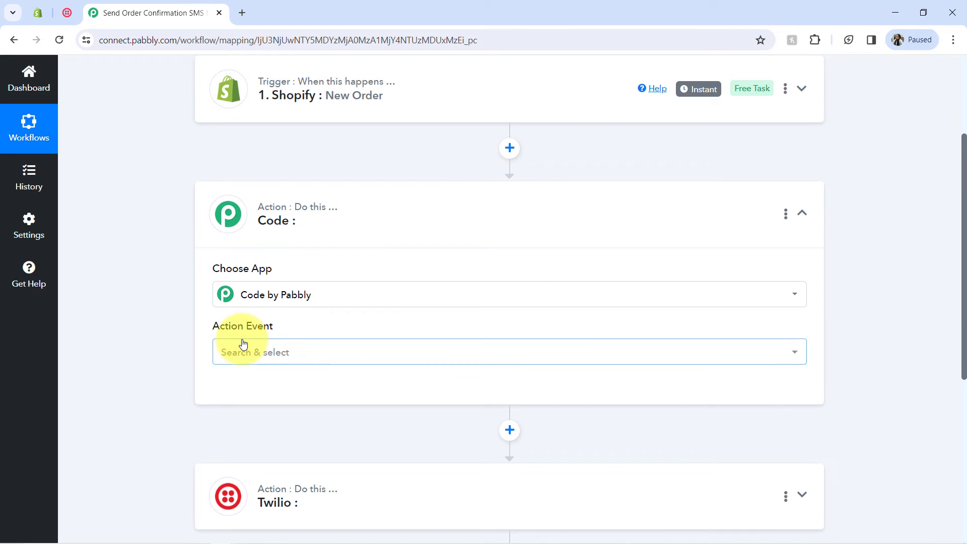
click(243, 351)
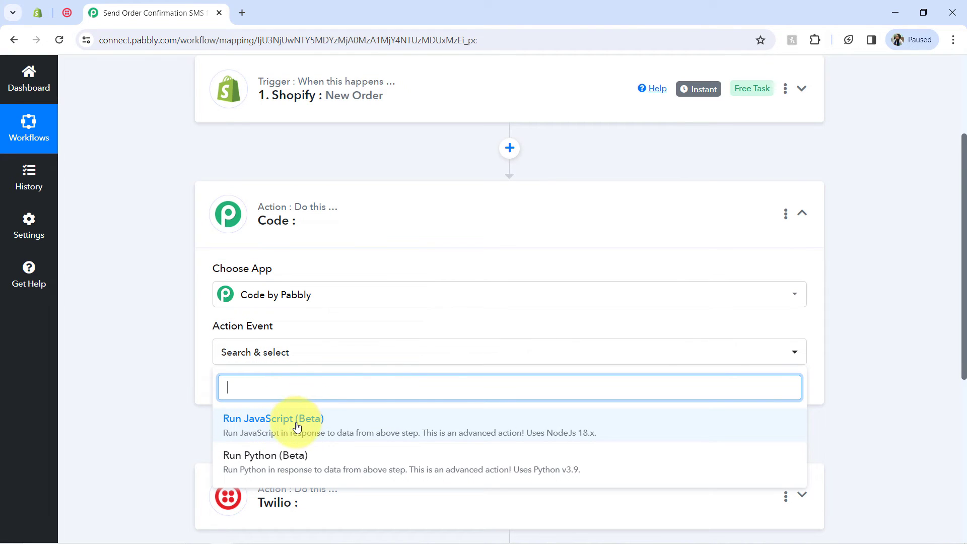
click(297, 427)
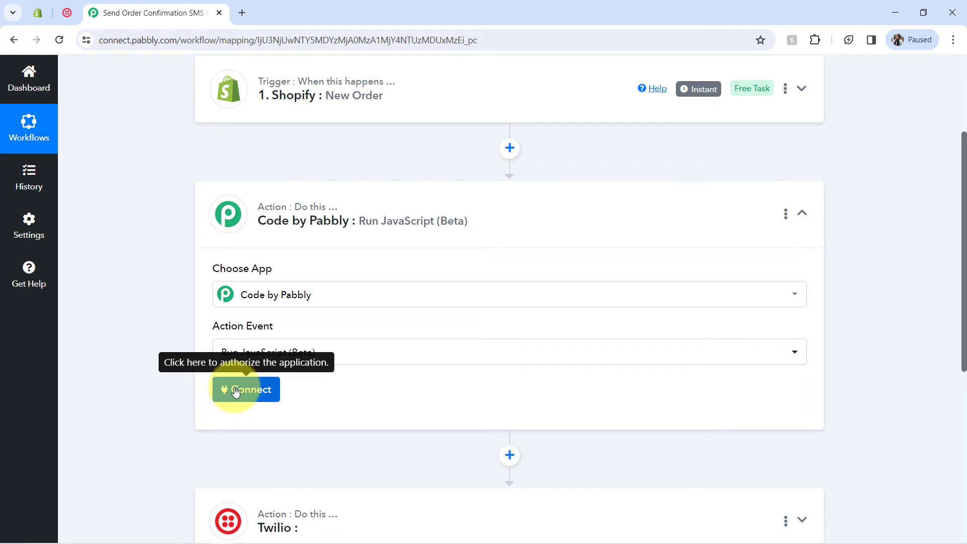
click(236, 391)
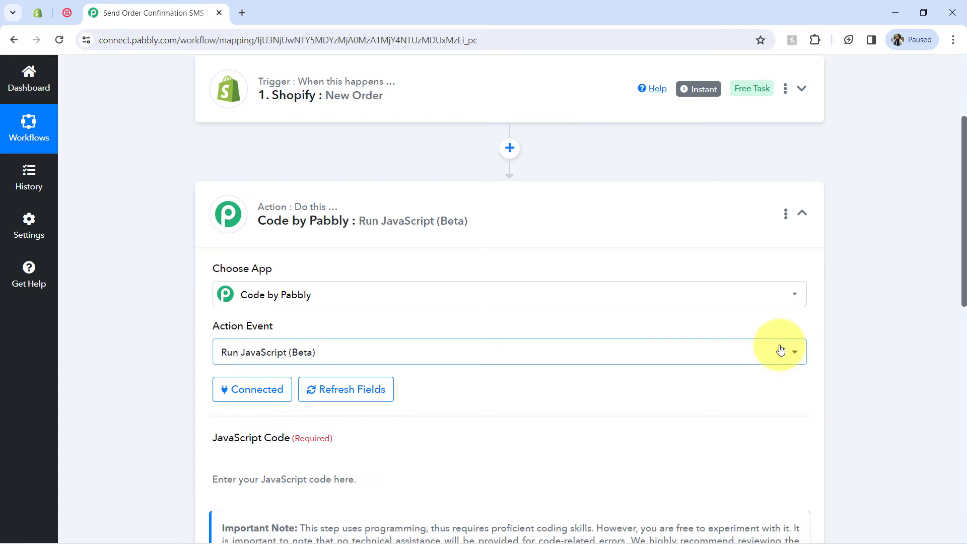
Step: Expand the Shopify trigger to review its Line Items response data
drag(964, 233, 926, 189)
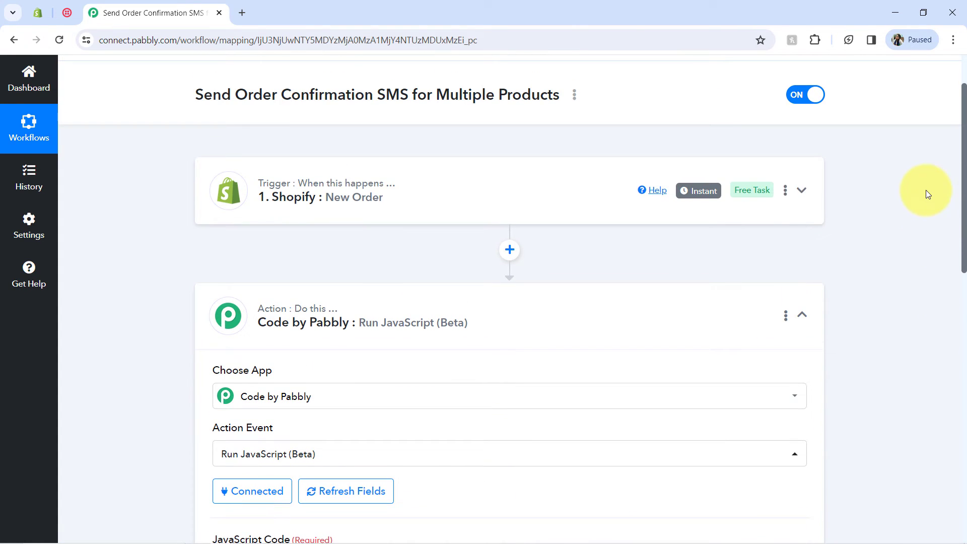
click(385, 218)
scroll(951, 158, up, 1)
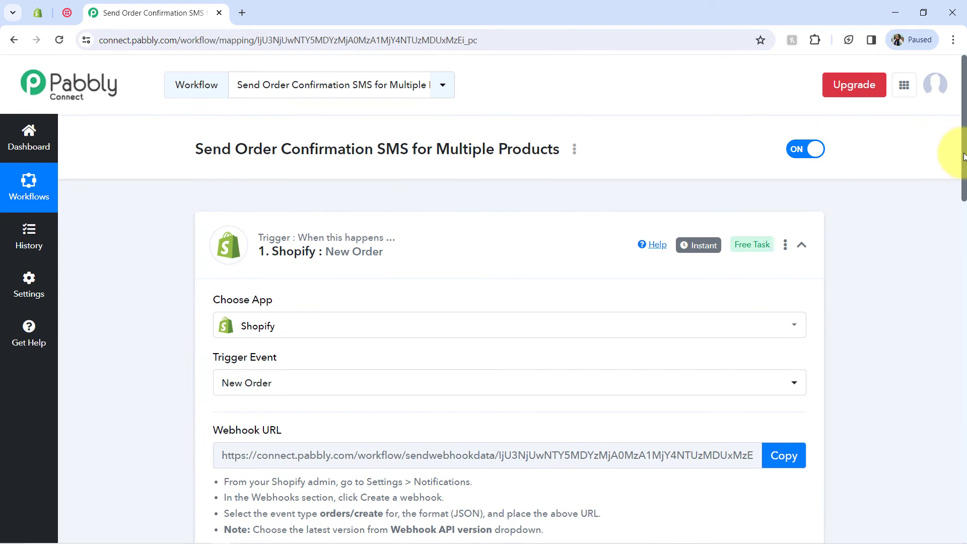
drag(964, 157, 951, 308)
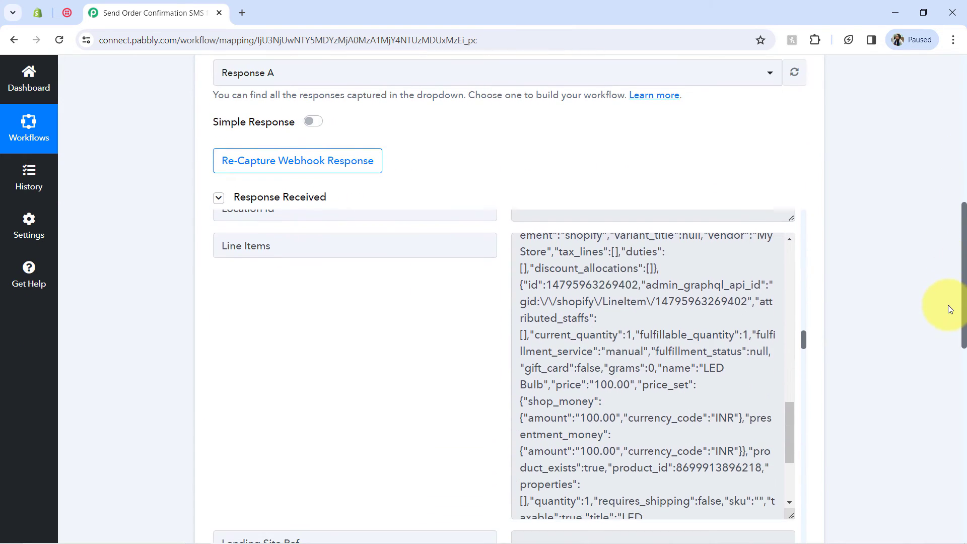
drag(526, 252, 580, 336)
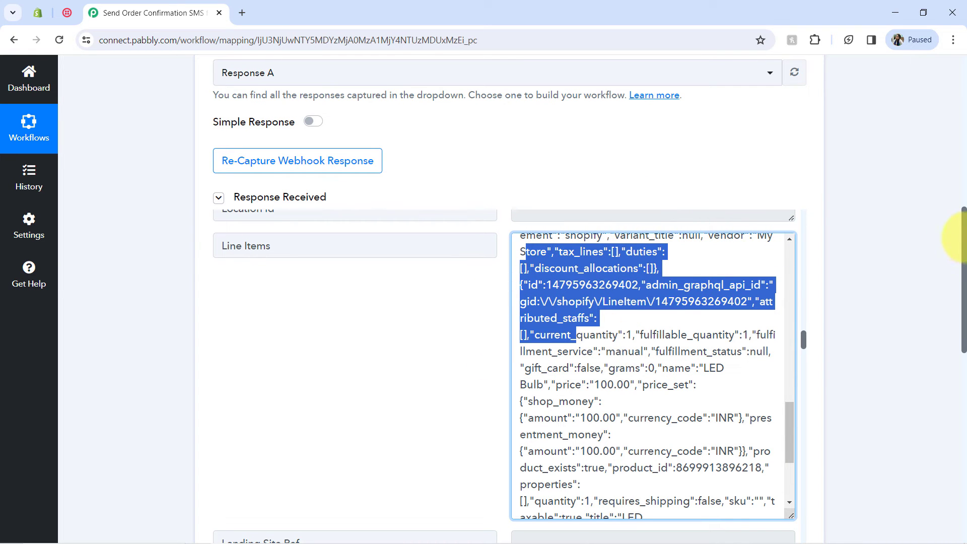
drag(965, 241, 952, 389)
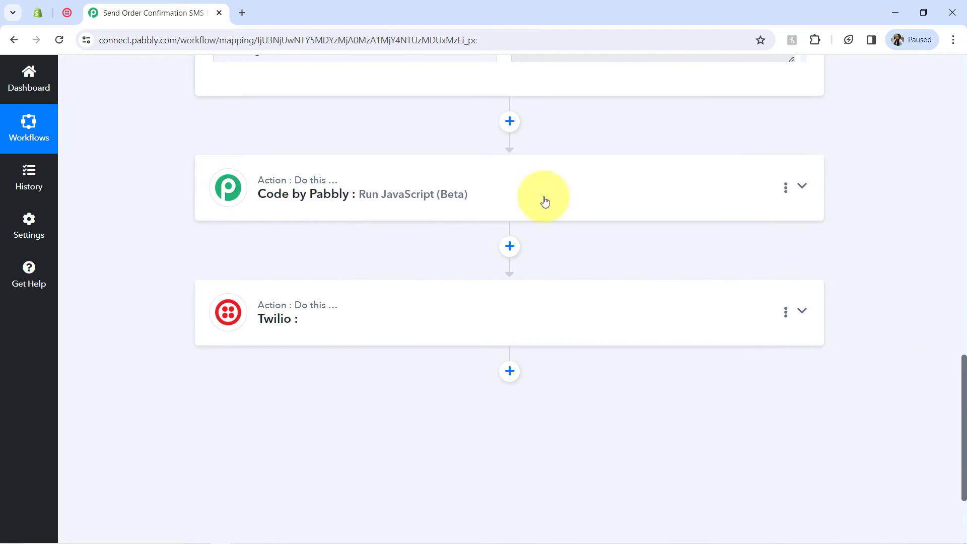
Step: Map Shopify New Order's 1. Line Items into the Code step's JavaScript Code field
click(356, 200)
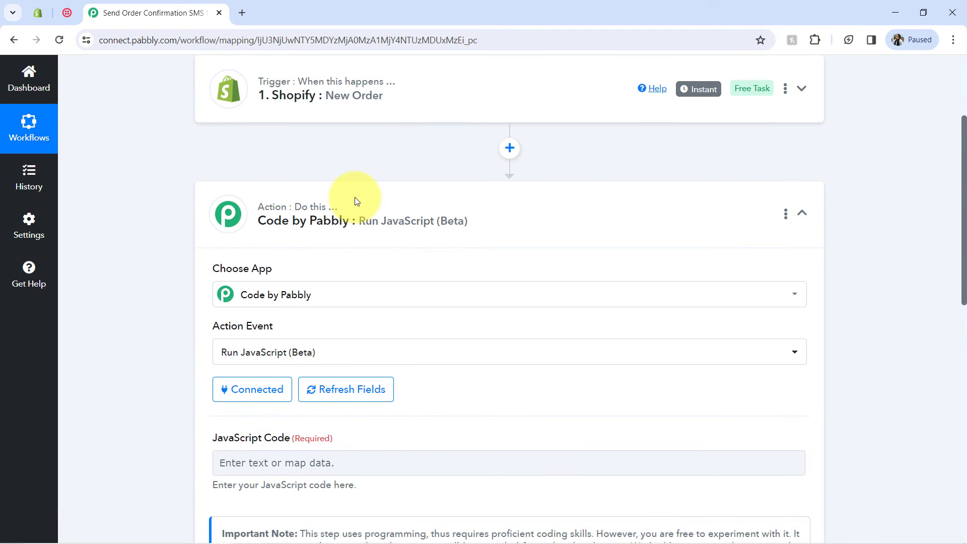
drag(963, 153, 947, 275)
click(261, 141)
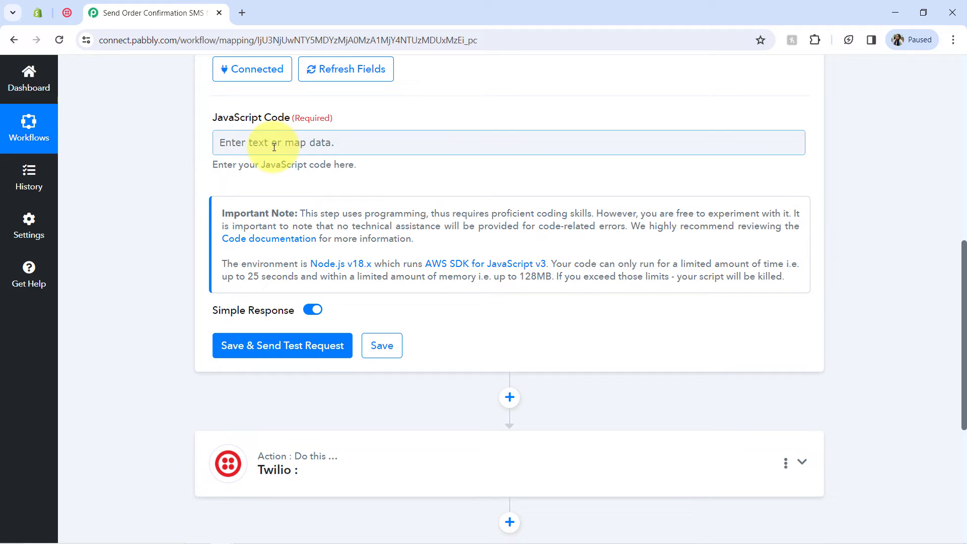
click(274, 147)
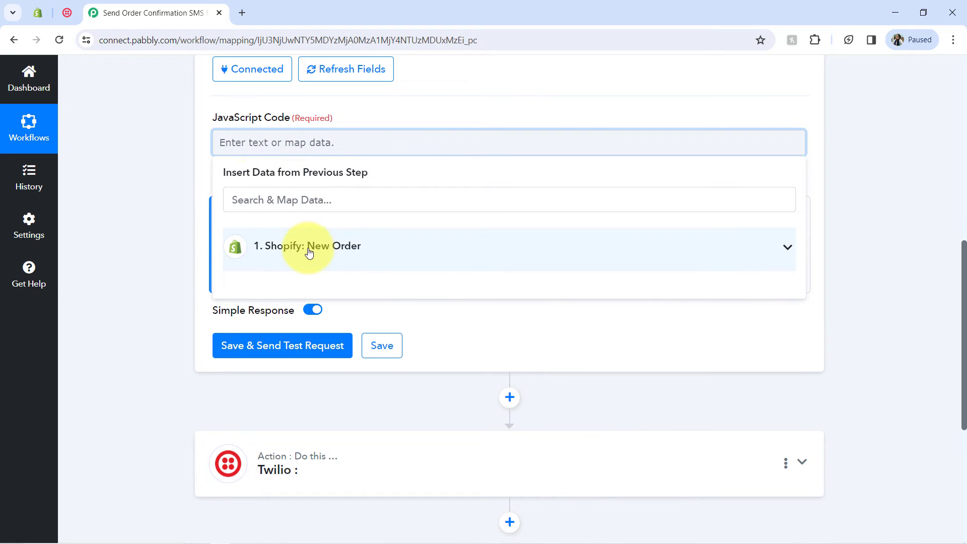
click(267, 250)
click(234, 192)
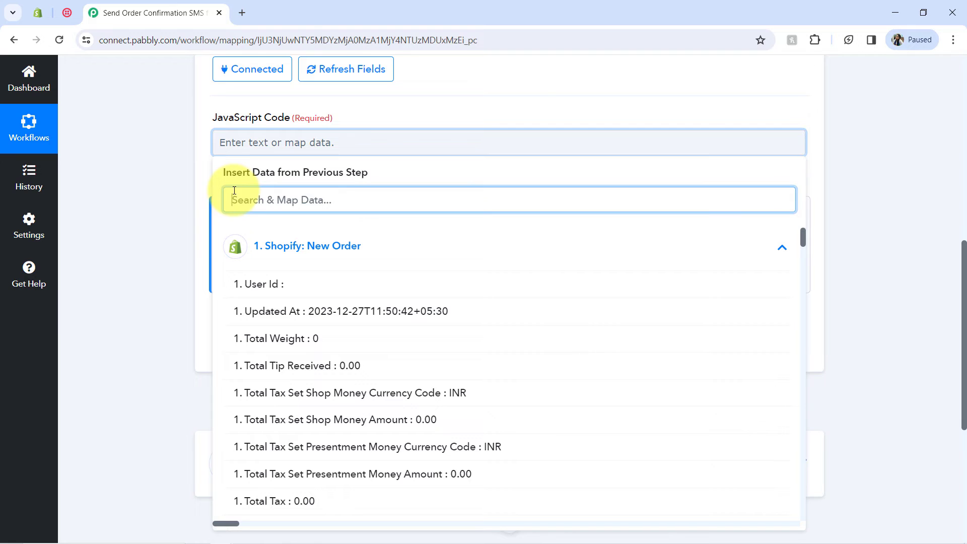
text(line items)
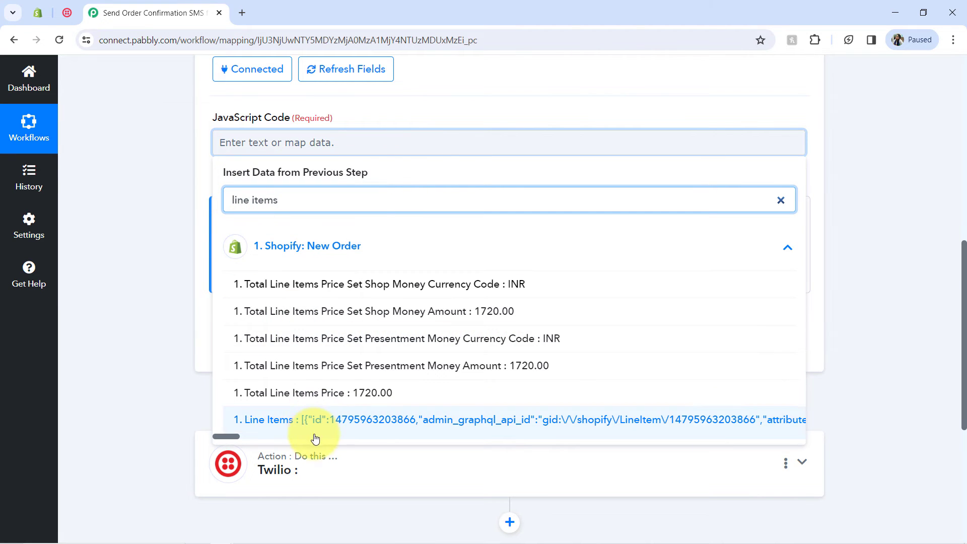
click(350, 420)
click(134, 262)
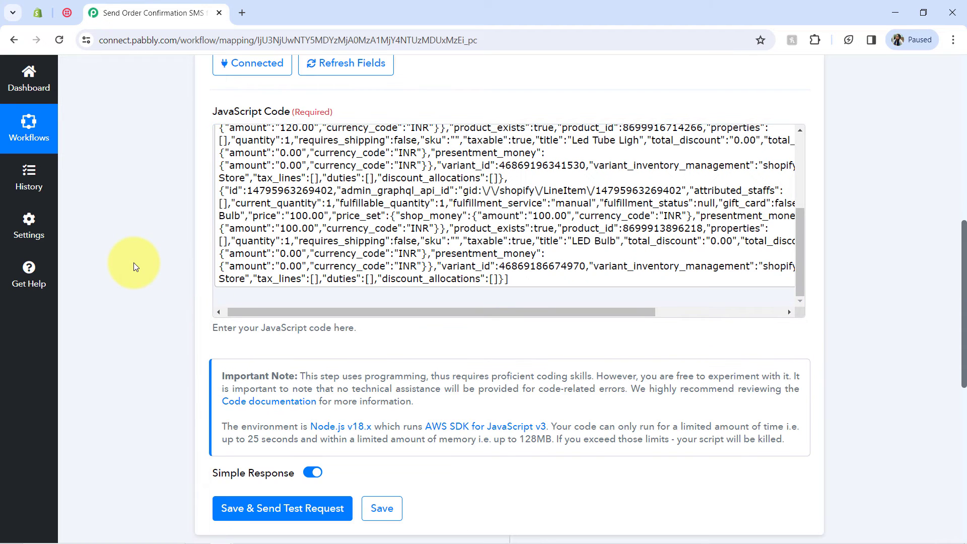
Step: Save and test the Code step, which returns an Internal server error
click(233, 508)
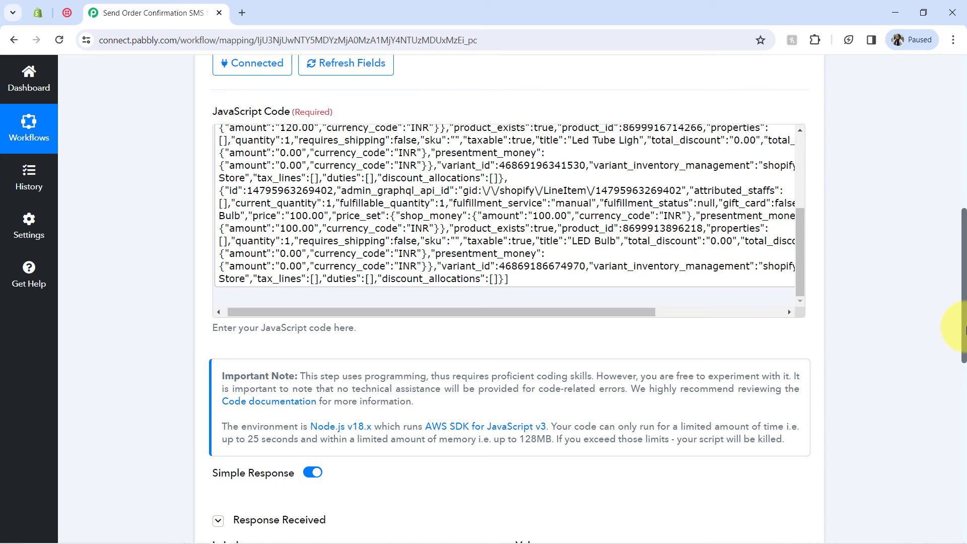
drag(963, 343, 962, 413)
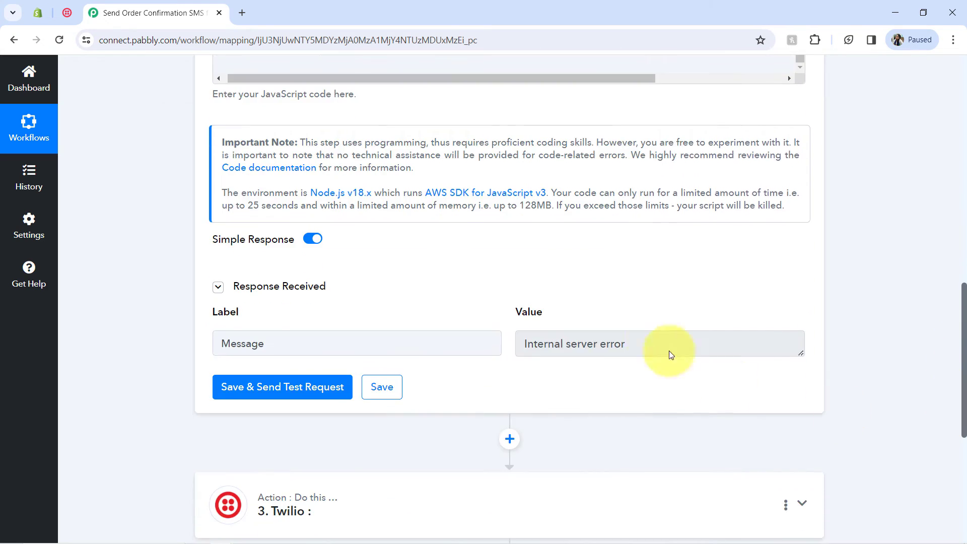
drag(535, 342, 652, 352)
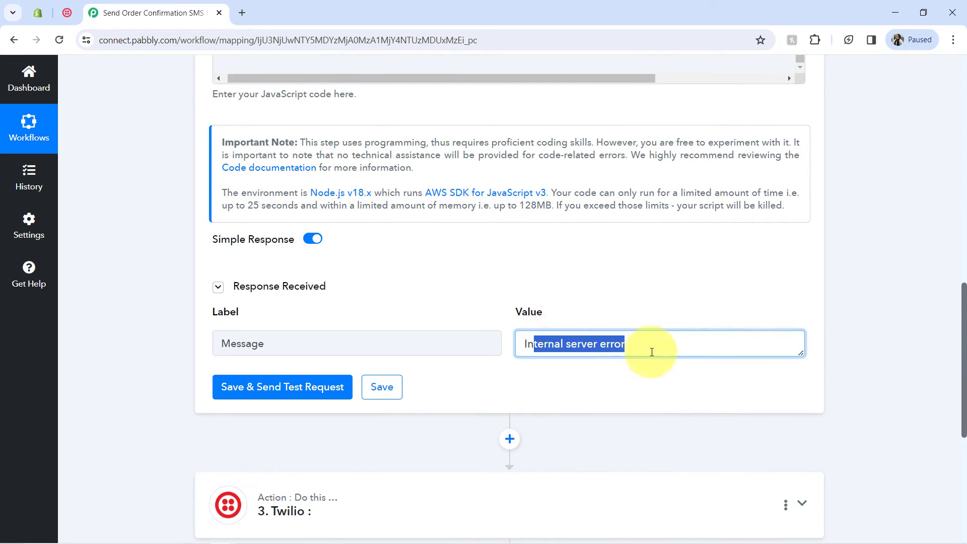
scroll(964, 339, up, 5)
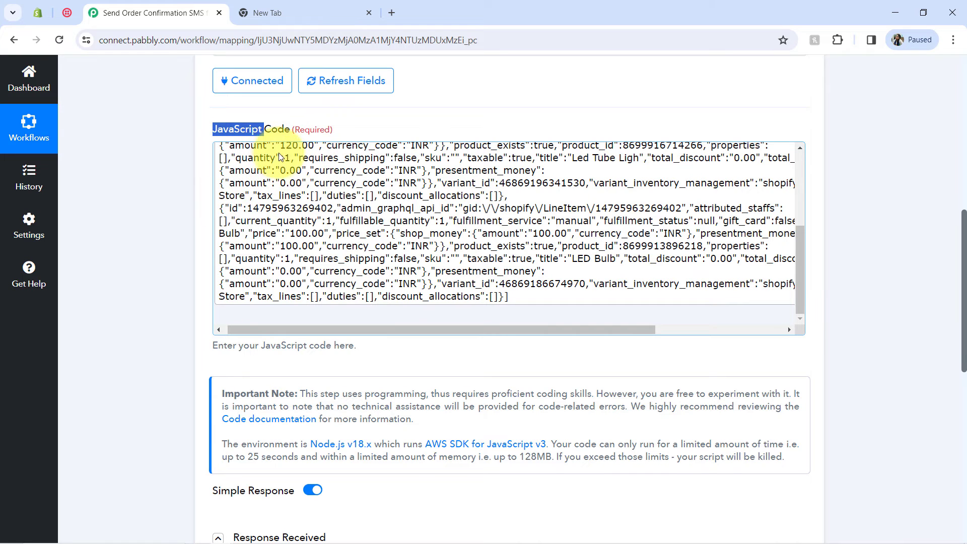
Step: Clear the Line Items data from the JavaScript Code field
click(234, 315)
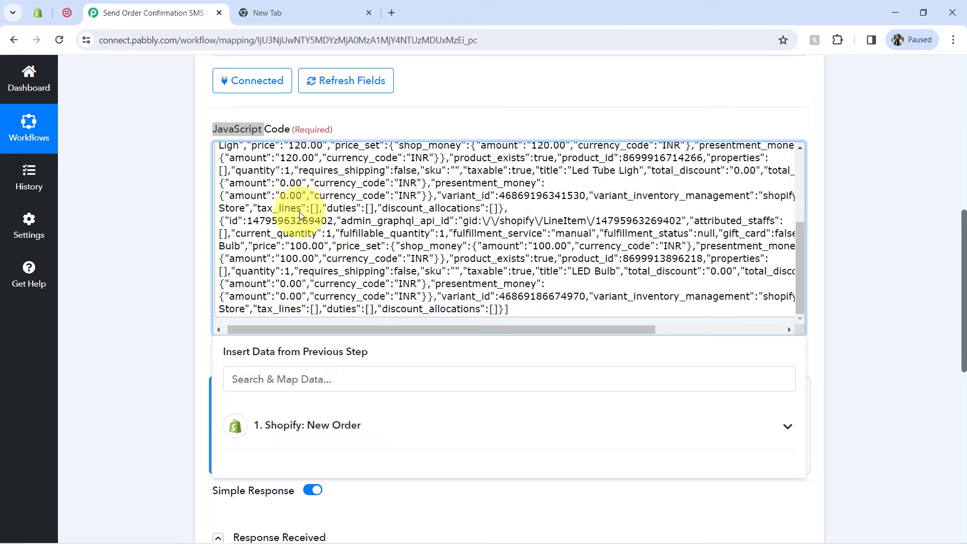
key(ctrl+a)
key(BackSpace)
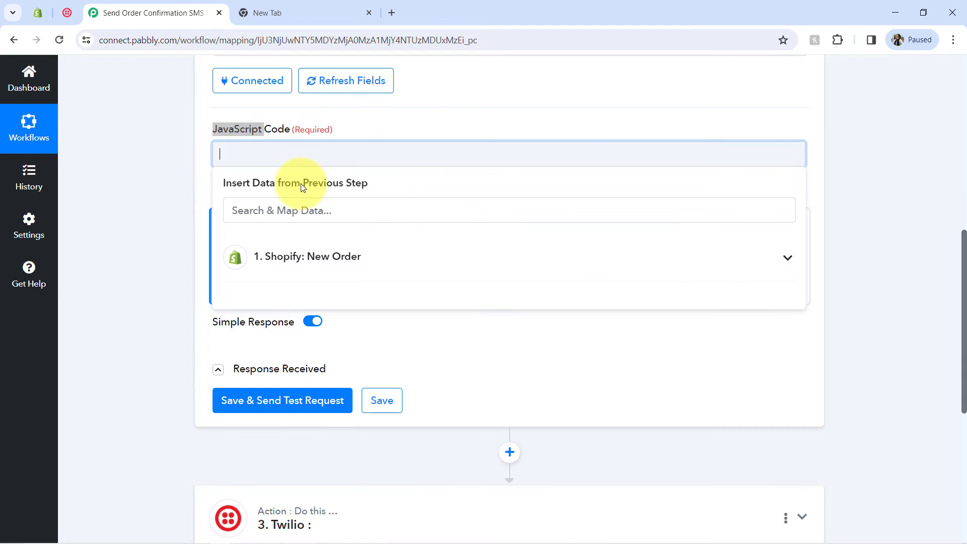
Step: Copy the seven-line line-item formatting script from Notepad
click(158, 249)
click(245, 535)
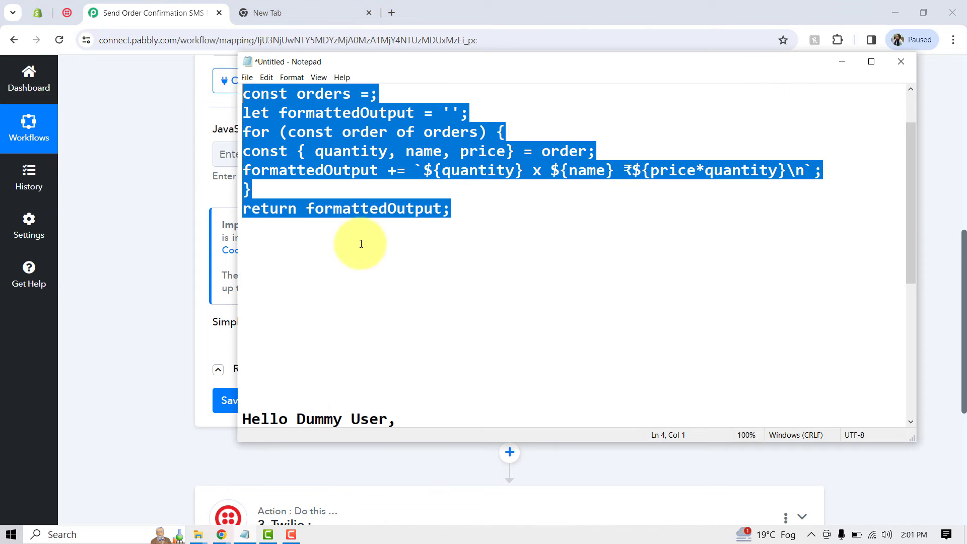
click(288, 114)
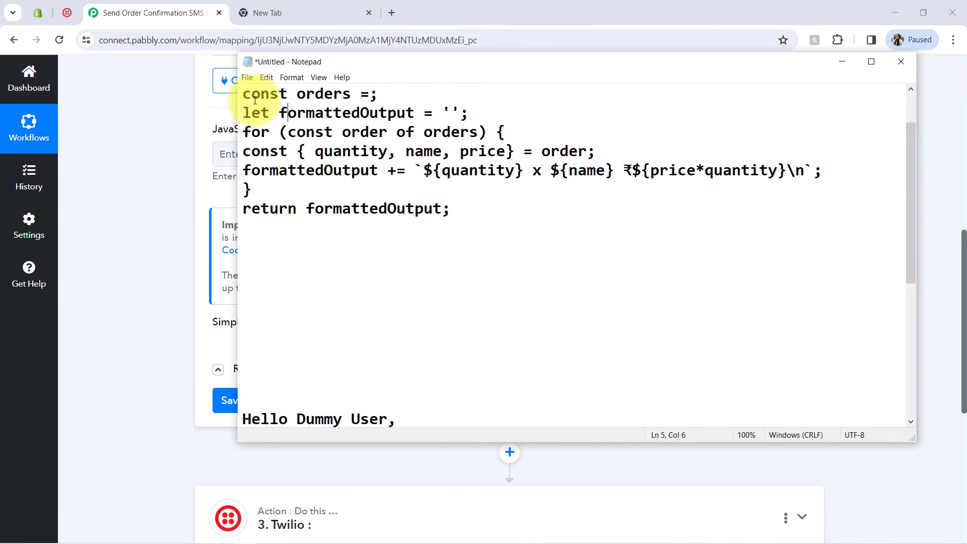
drag(451, 209, 238, 100)
key(ctrl+c)
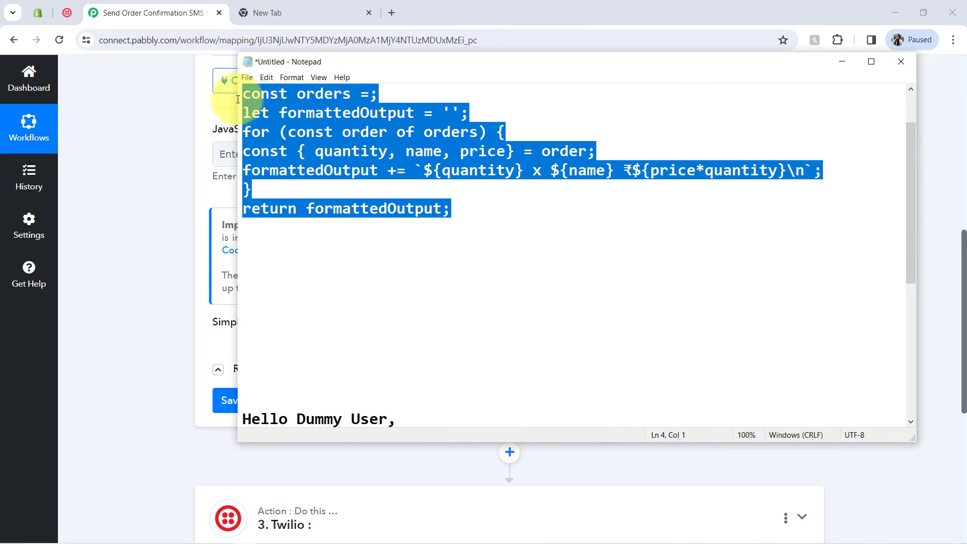
click(116, 216)
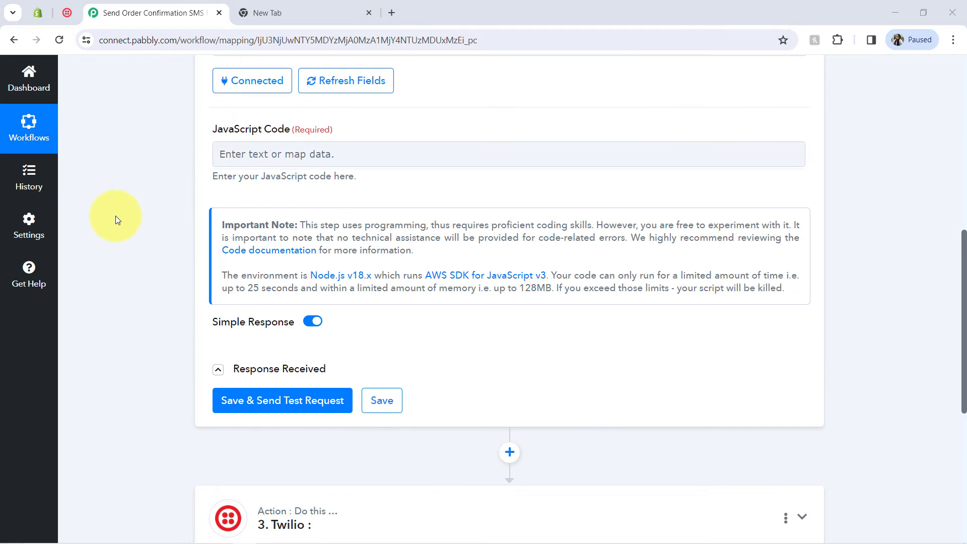
click(241, 160)
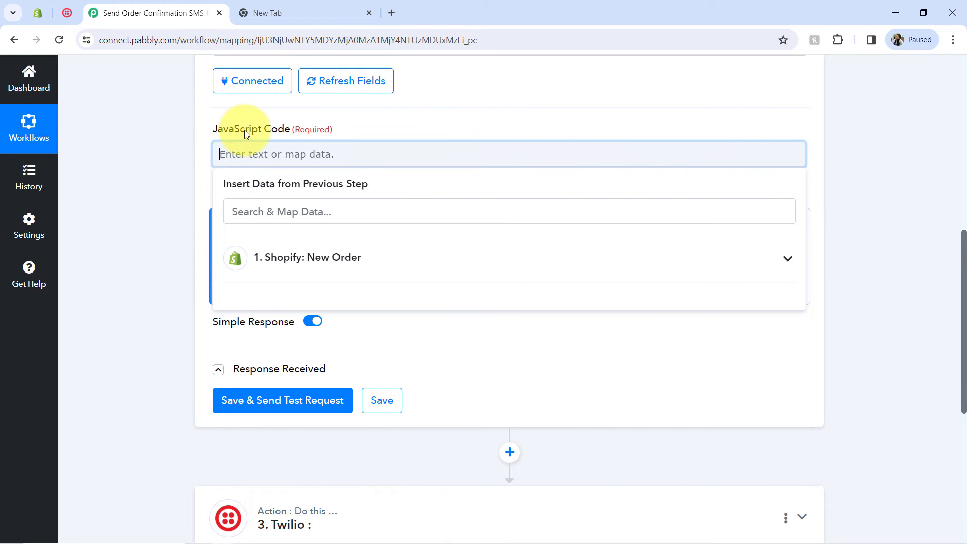
Step: Paste the script into the code field and map Shopify Line Items as the orders value
key(ctrl+v)
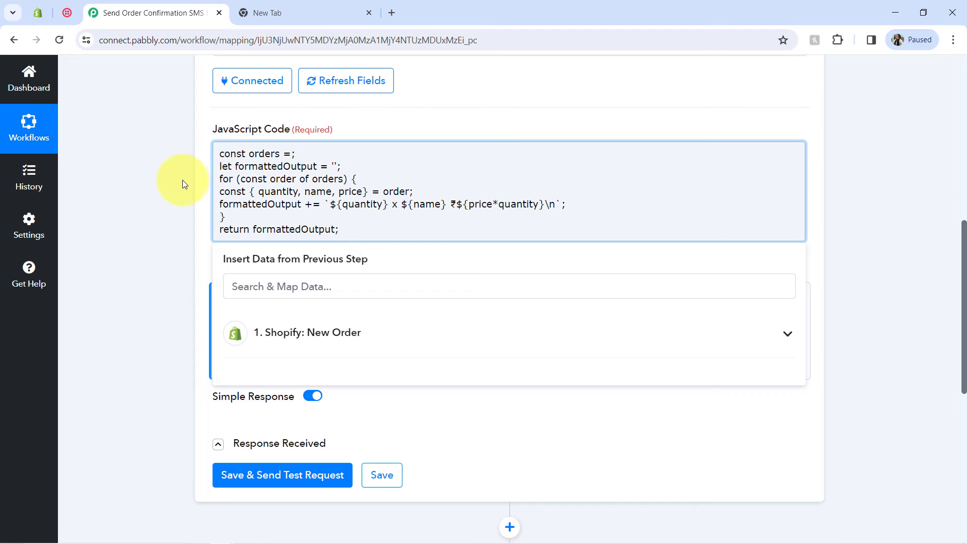
click(183, 180)
click(292, 155)
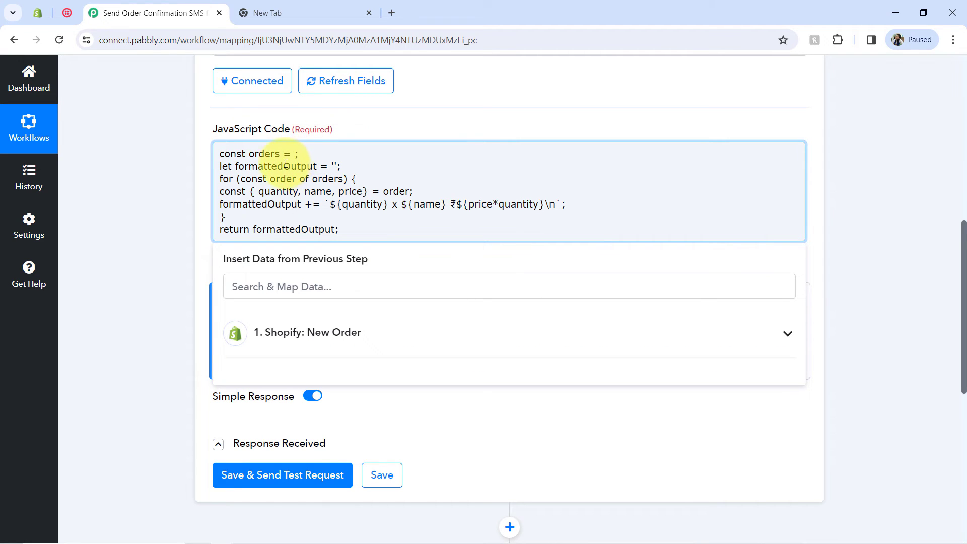
click(275, 300)
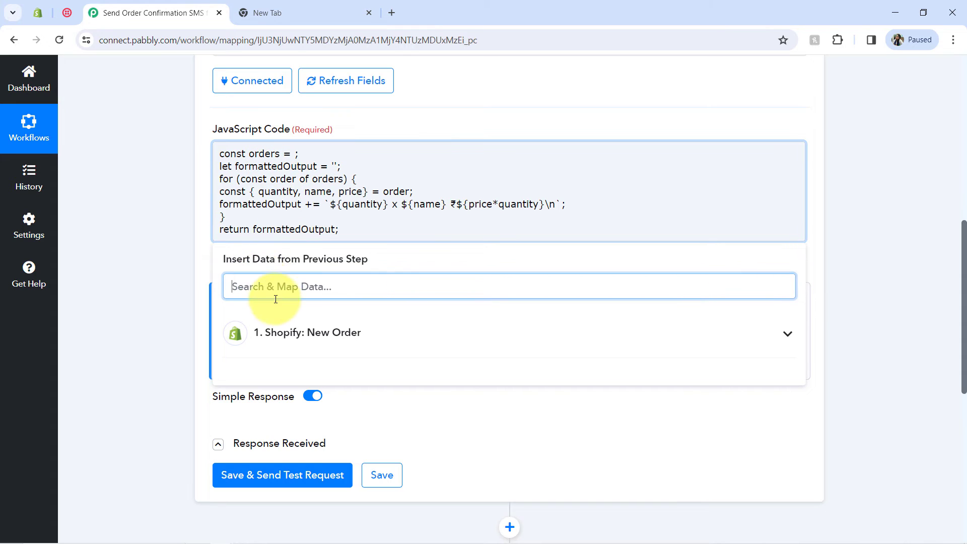
text(line ite)
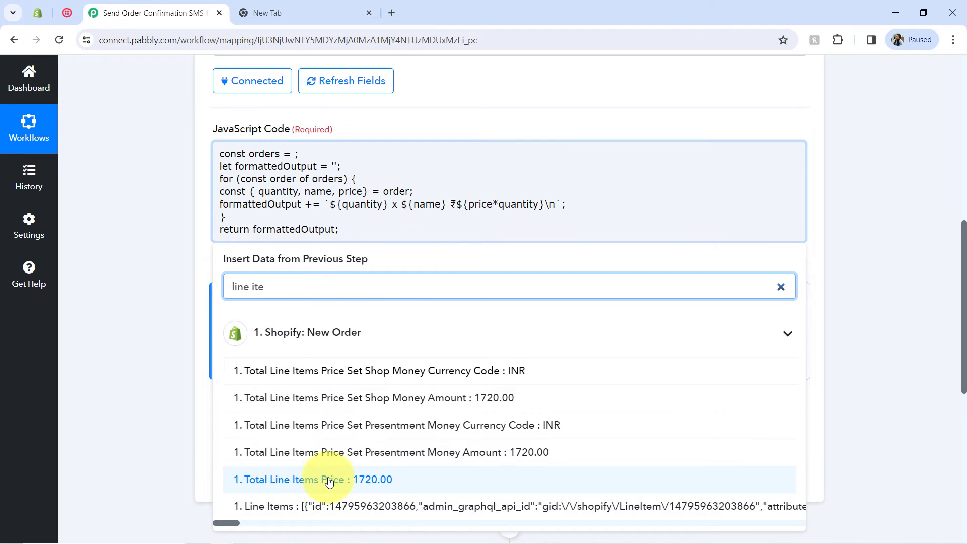
click(323, 507)
Step: Run Save & Send Test Request on the JavaScript step
click(954, 43)
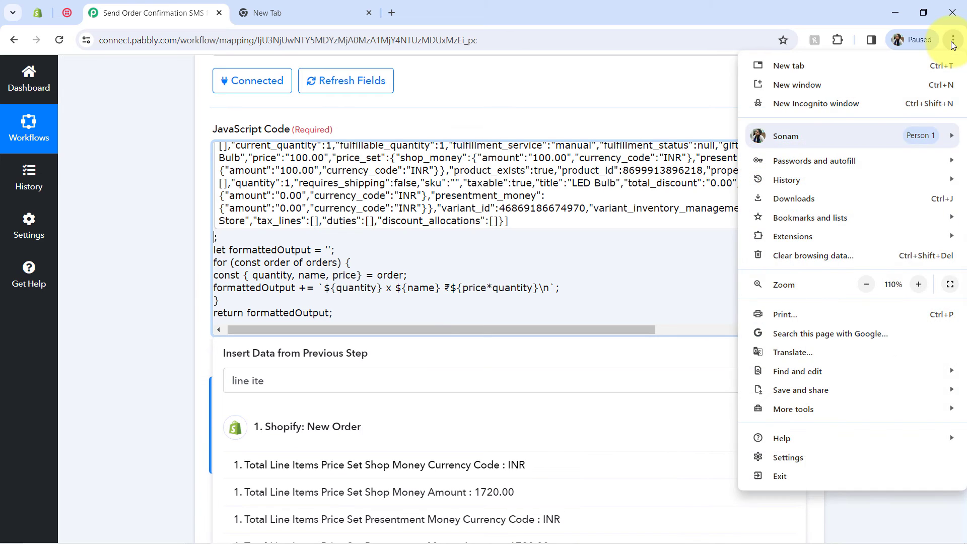
click(278, 211)
click(174, 286)
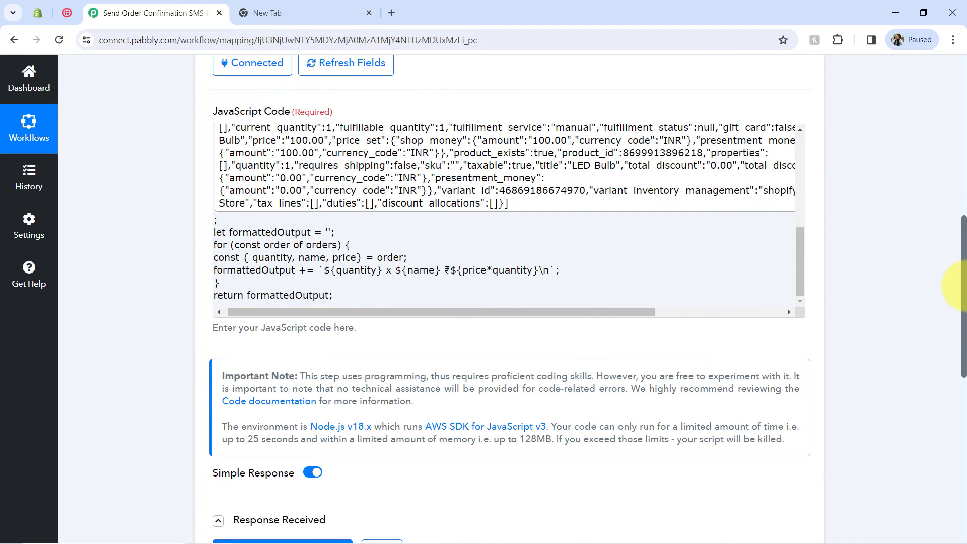
click(312, 541)
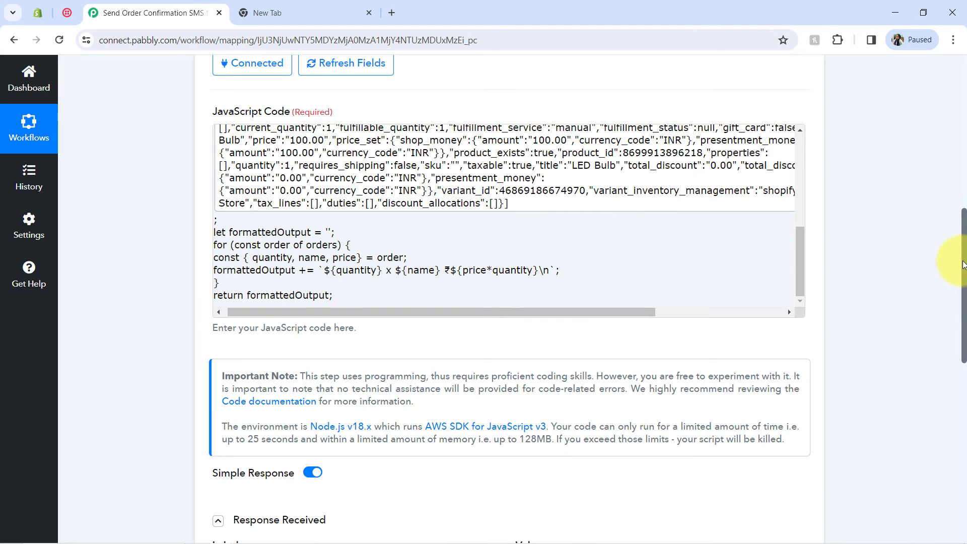
Step: Enlarge the output to read 3 x New Test ₹1500, 1 x Led Tube Ligh ₹120, 1 x LED Bulb ₹100
drag(964, 267, 965, 312)
scroll(955, 333, down, 3)
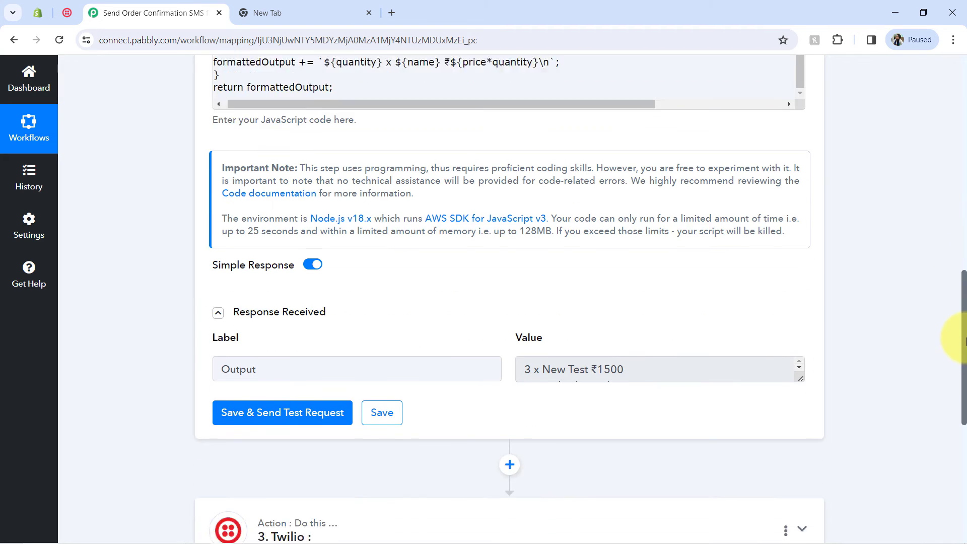
drag(798, 285, 805, 381)
double_click(553, 274)
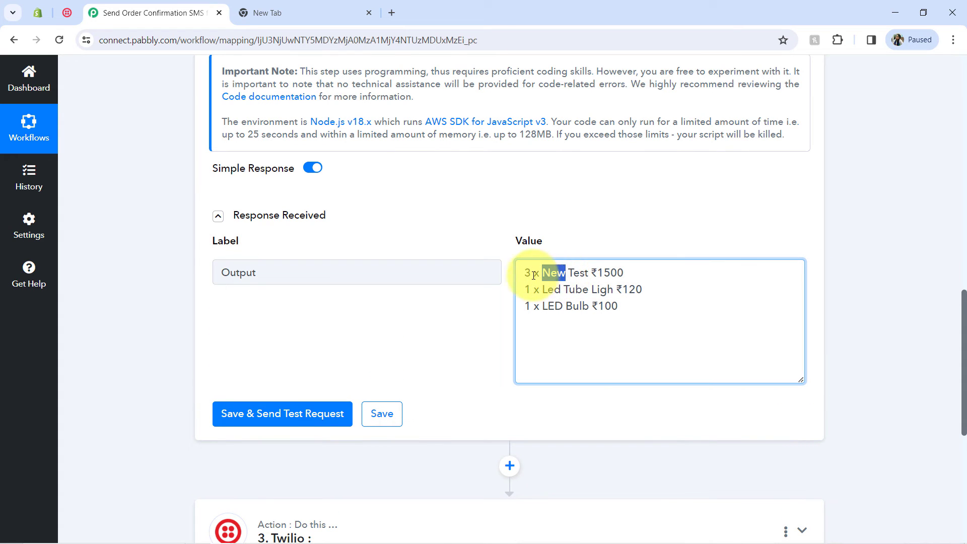
drag(625, 273, 597, 271)
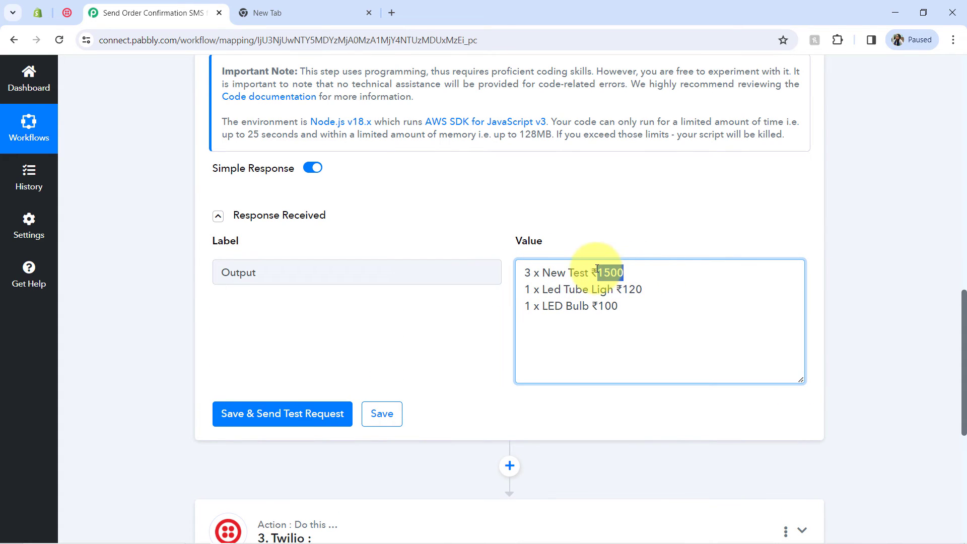
click(580, 280)
drag(604, 306, 550, 272)
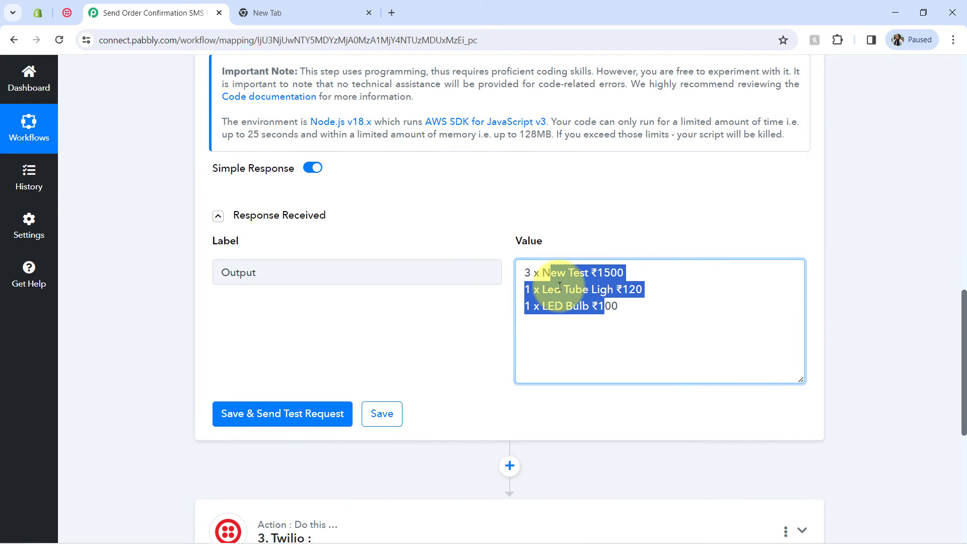
Step: Close the Shopify settings and the empty new tab, then recheck the output's item lines
click(39, 8)
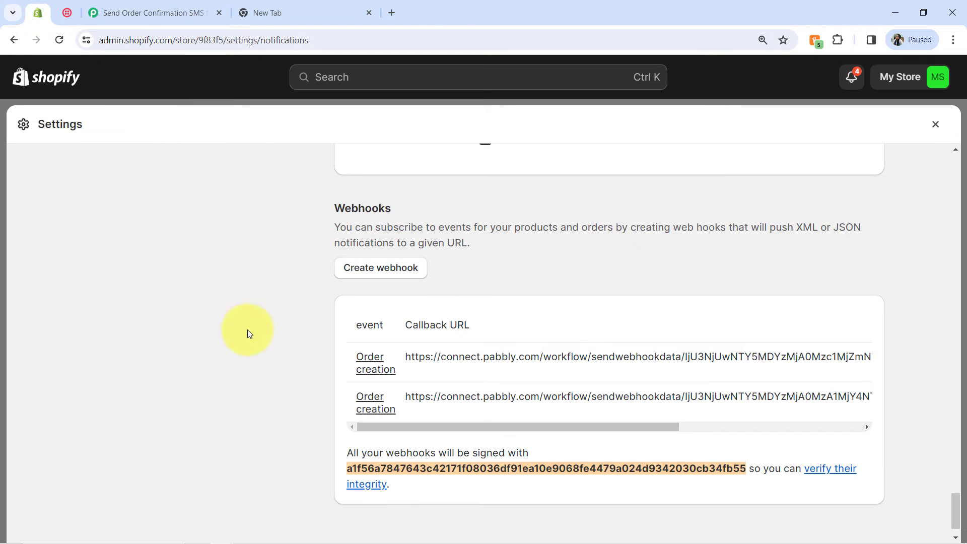
click(935, 126)
click(126, 12)
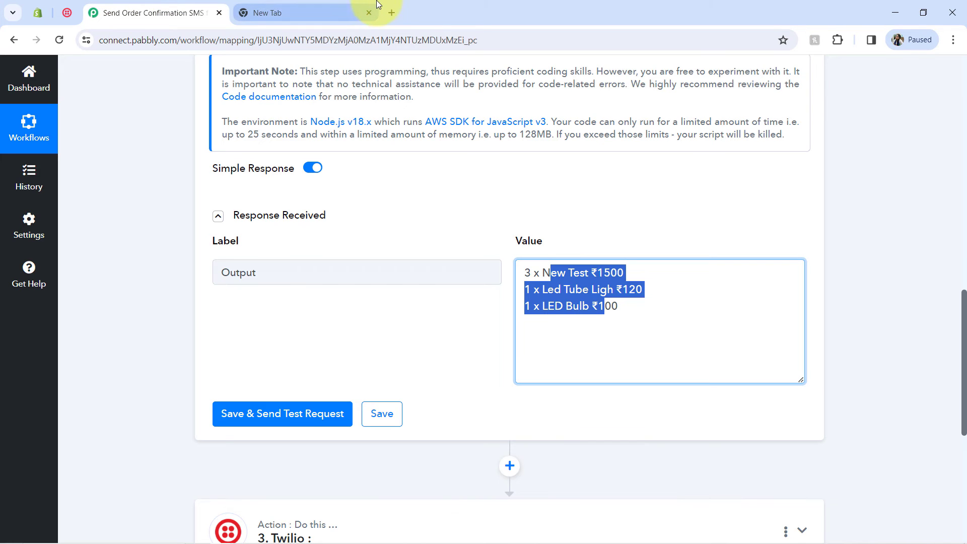
click(369, 14)
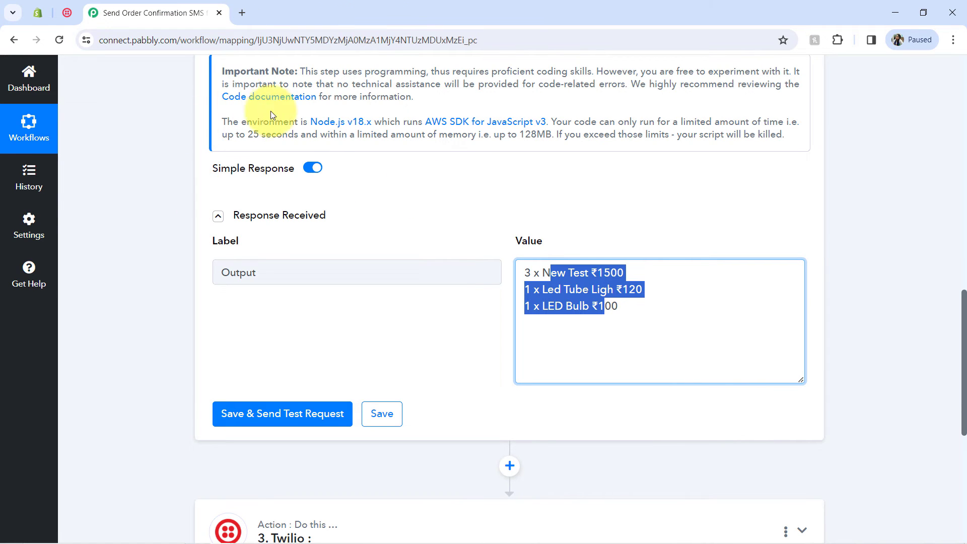
click(153, 297)
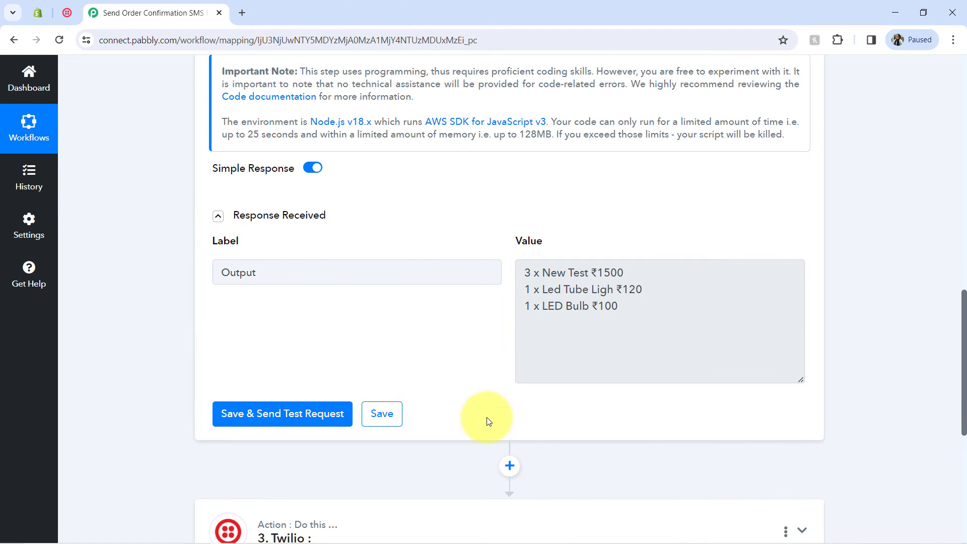
drag(530, 276, 601, 272)
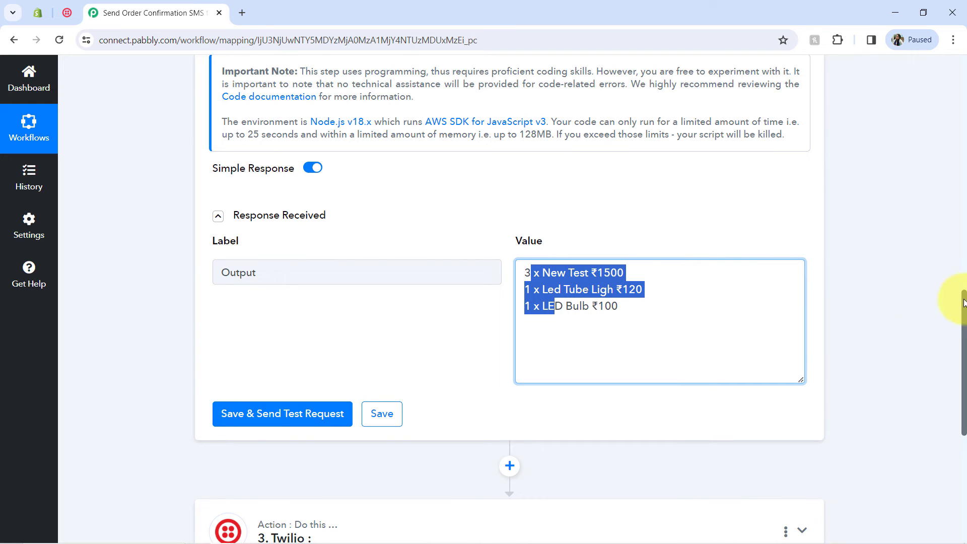
drag(964, 303, 964, 403)
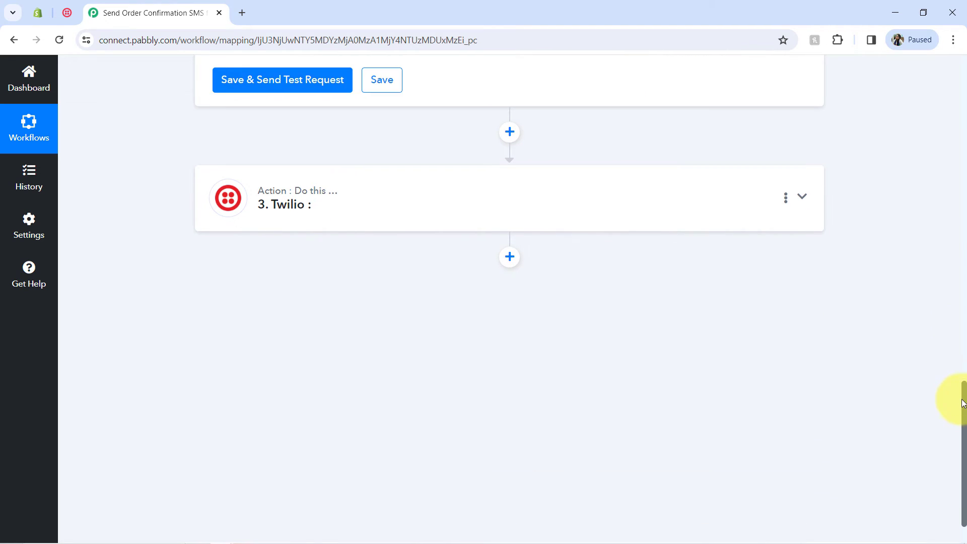
Step: Set the Twilio action event to Send SMS Message
click(287, 208)
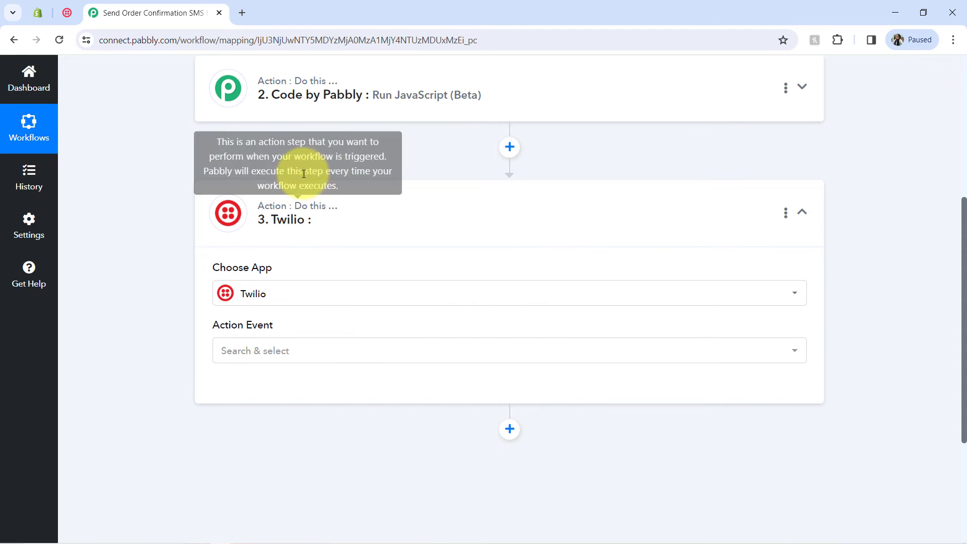
click(243, 352)
click(243, 150)
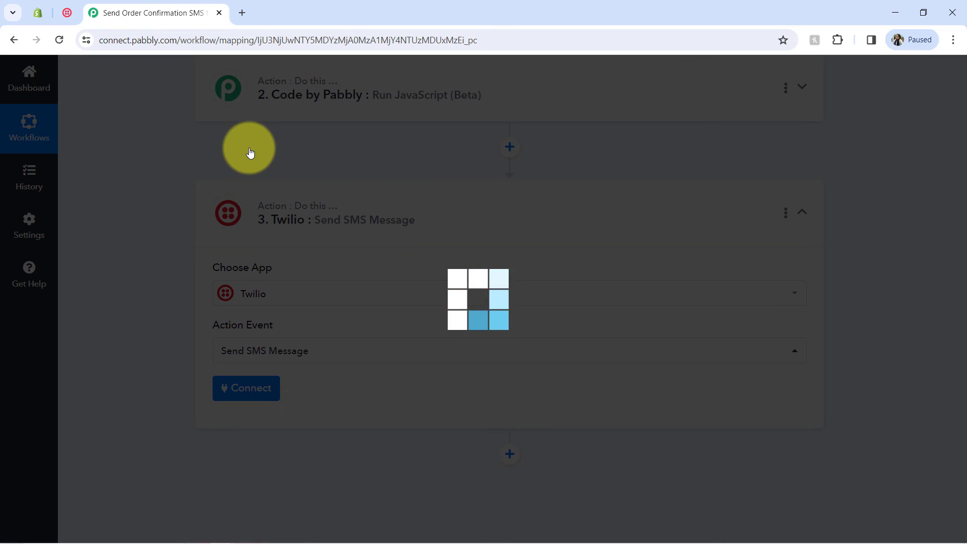
Step: Start adding a new Twilio connection, Twilio #30, and locate its credential fields
click(240, 389)
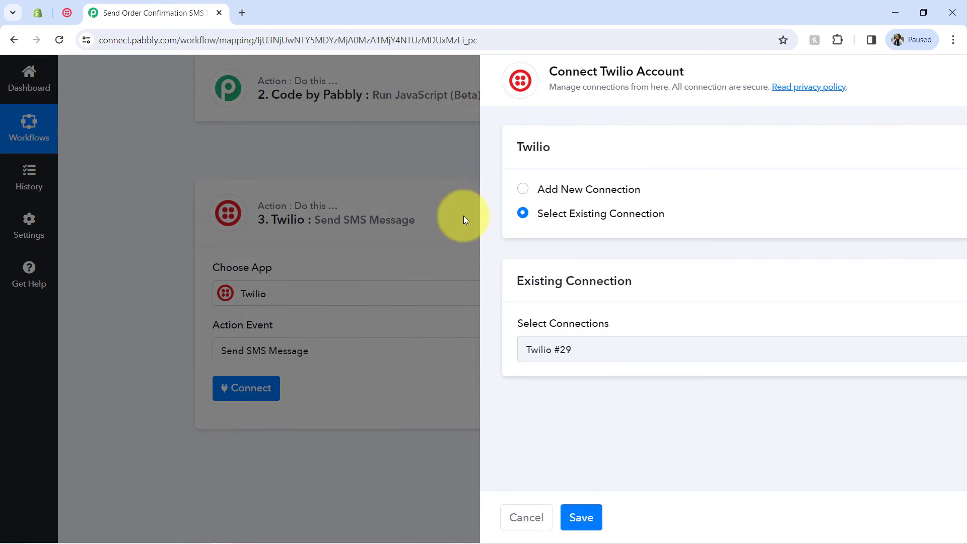
click(482, 195)
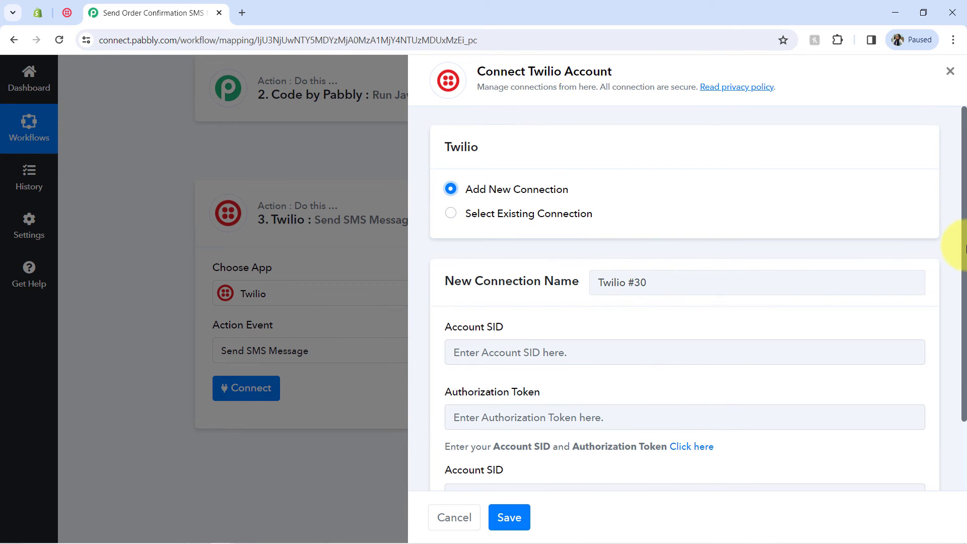
drag(965, 252, 955, 324)
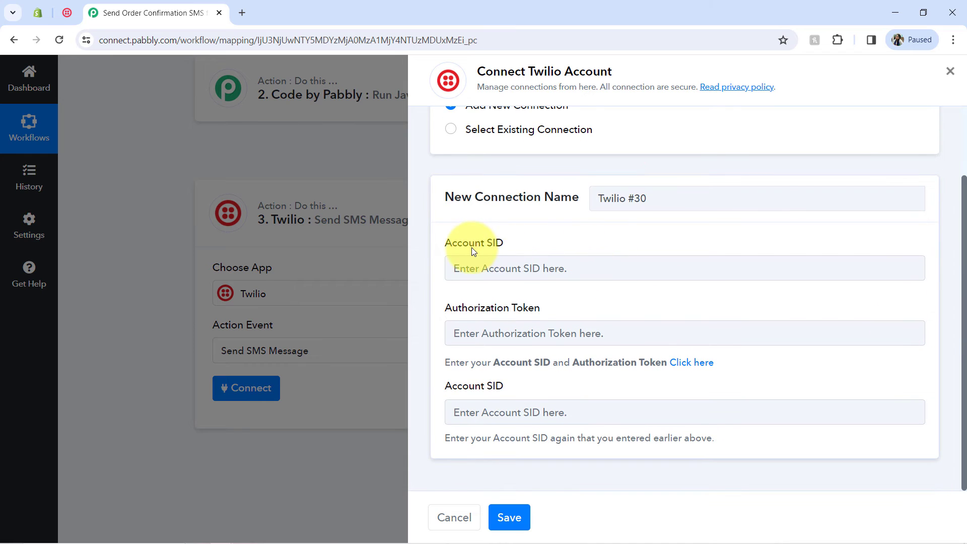
drag(486, 316, 545, 309)
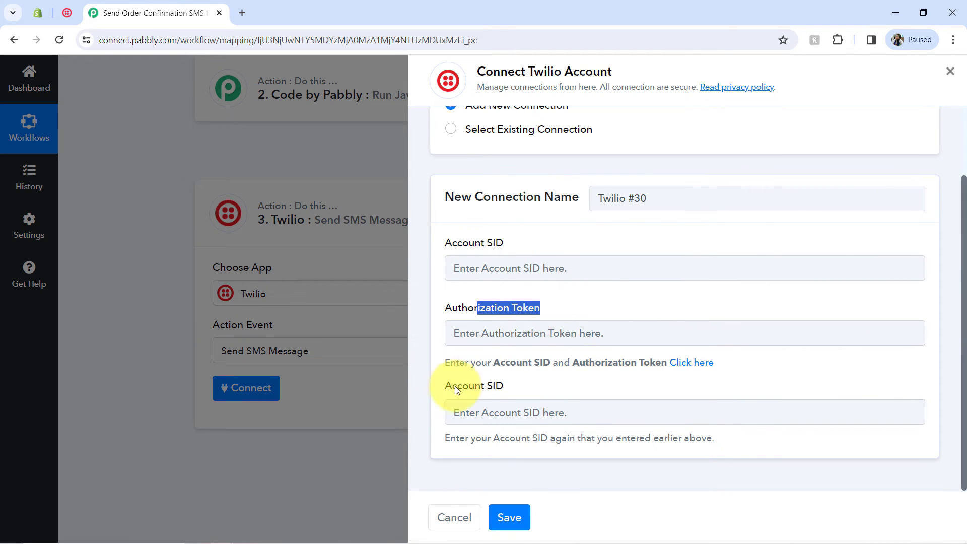
drag(443, 391, 534, 395)
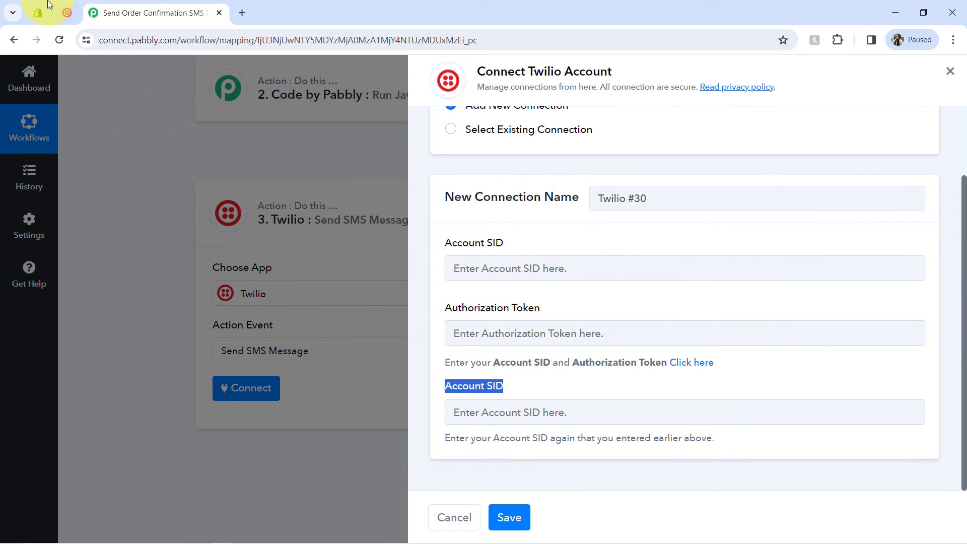
Step: Copy the Account SID from Twilio Console into both Account SID fields of the connection
click(67, 14)
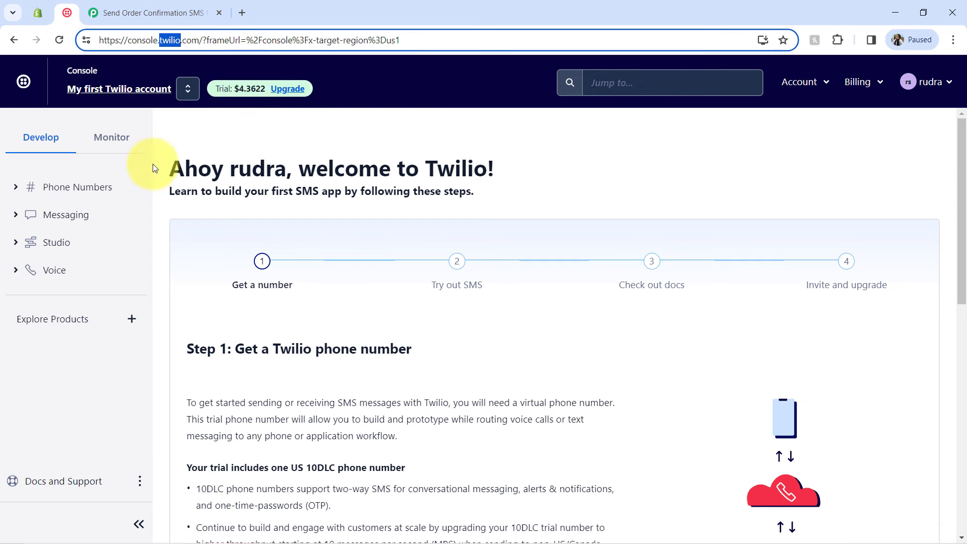
drag(961, 170, 936, 427)
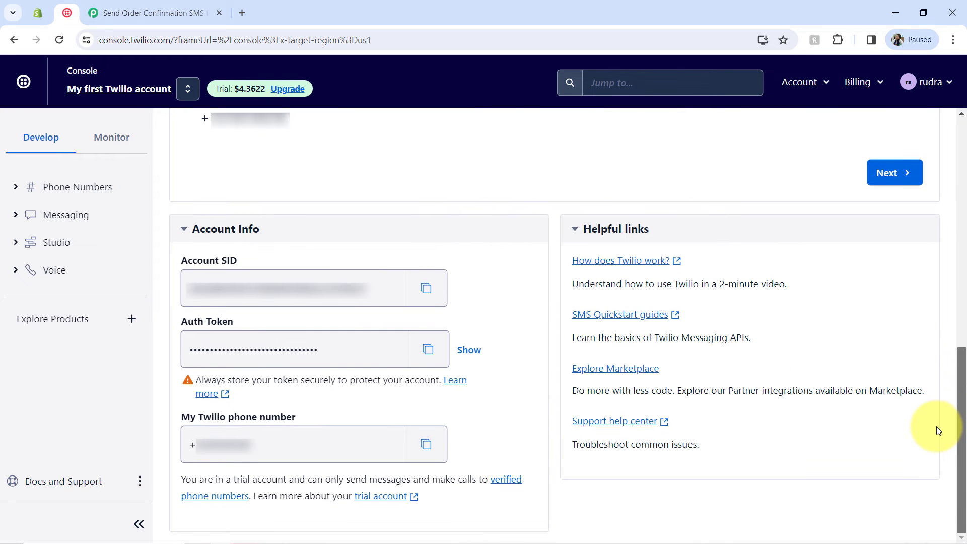
click(425, 290)
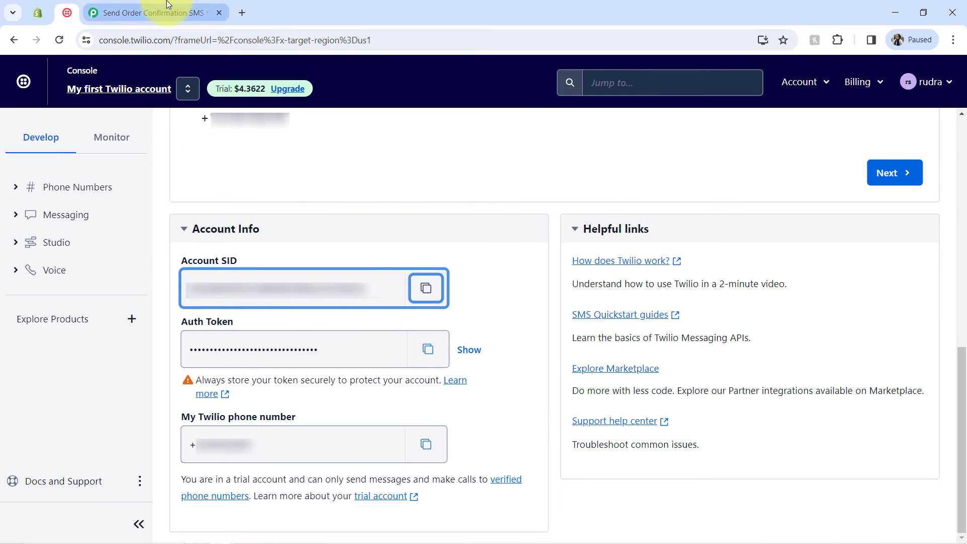
click(151, 13)
click(501, 267)
key(ctrl+v)
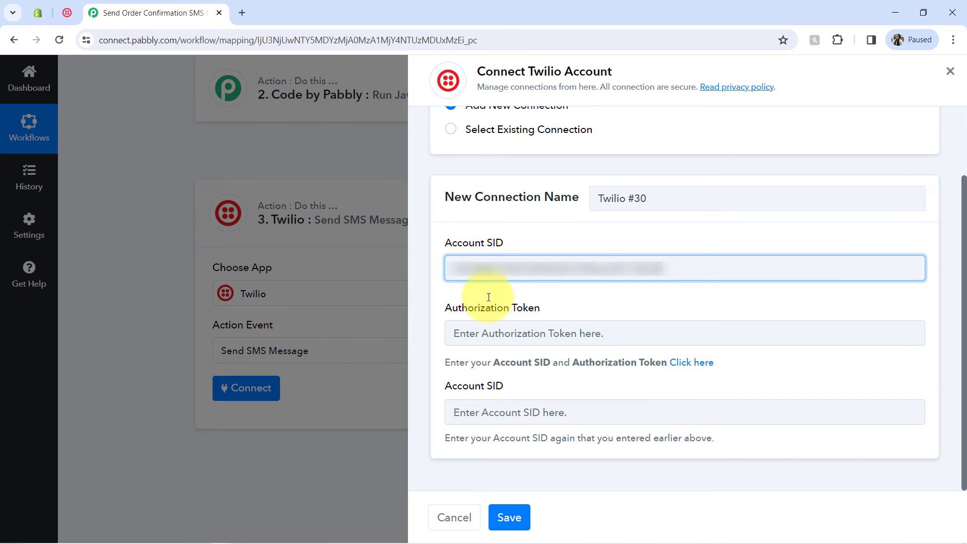
click(458, 418)
key(ctrl+v)
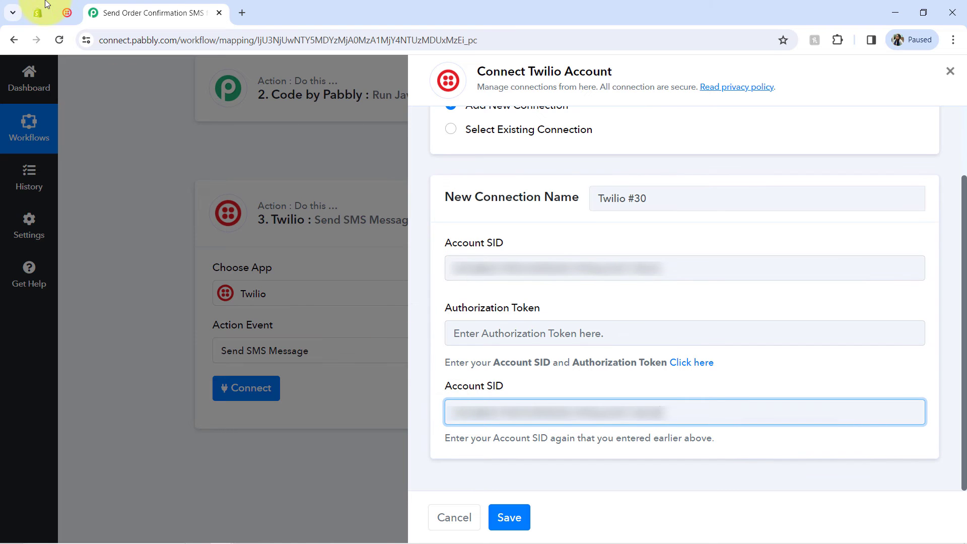
Step: Paste the Twilio auth token into Authorization Token and save the Twilio #30 connection
click(65, 12)
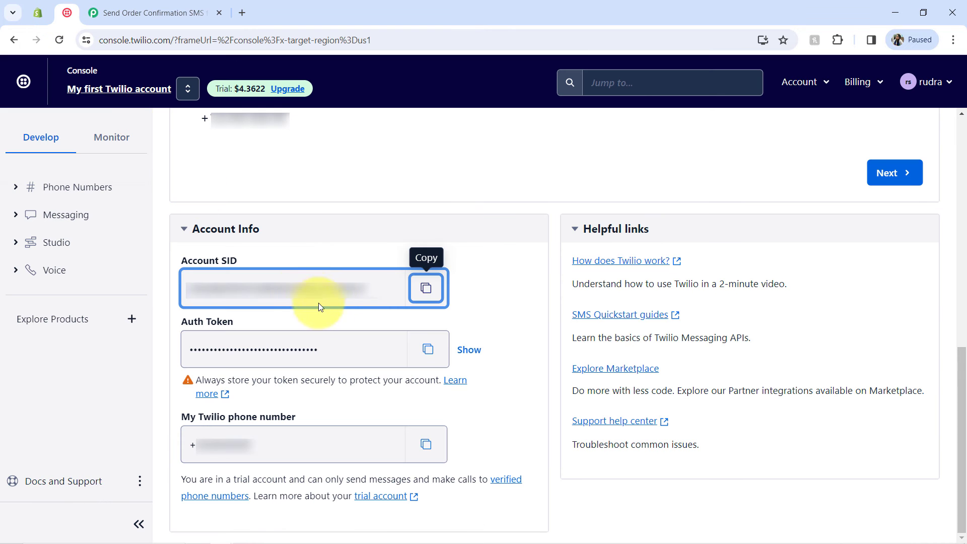
click(426, 351)
key(ctrl+Tab)
click(468, 328)
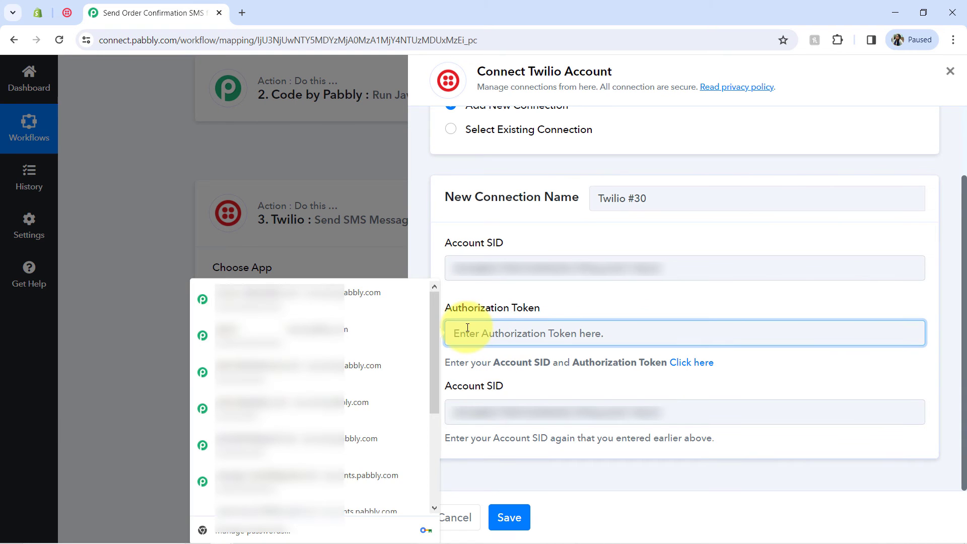
key(ctrl+v)
click(510, 517)
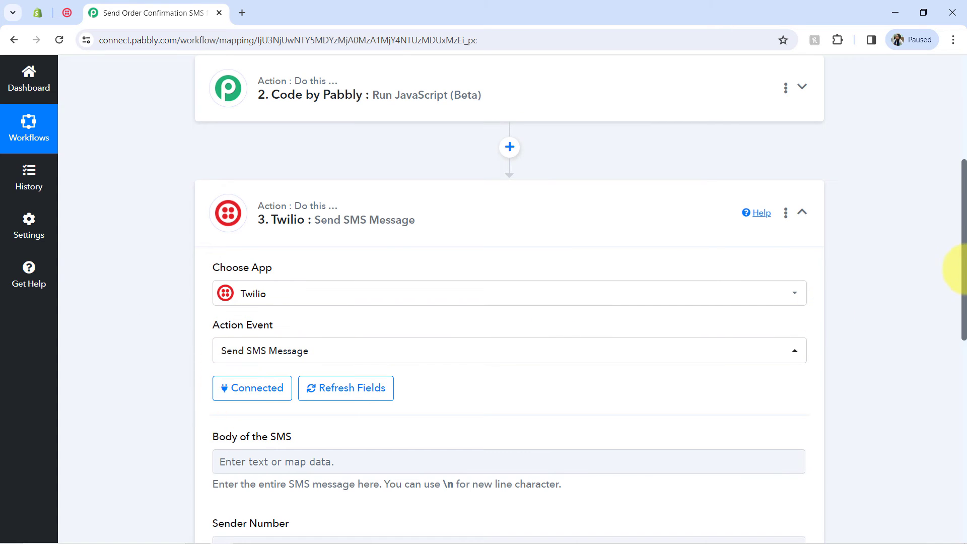
Step: Scroll down the Twilio step to reveal the SMS body, Sender Number and Recipient Number fields
drag(965, 247, 964, 343)
drag(231, 200, 266, 200)
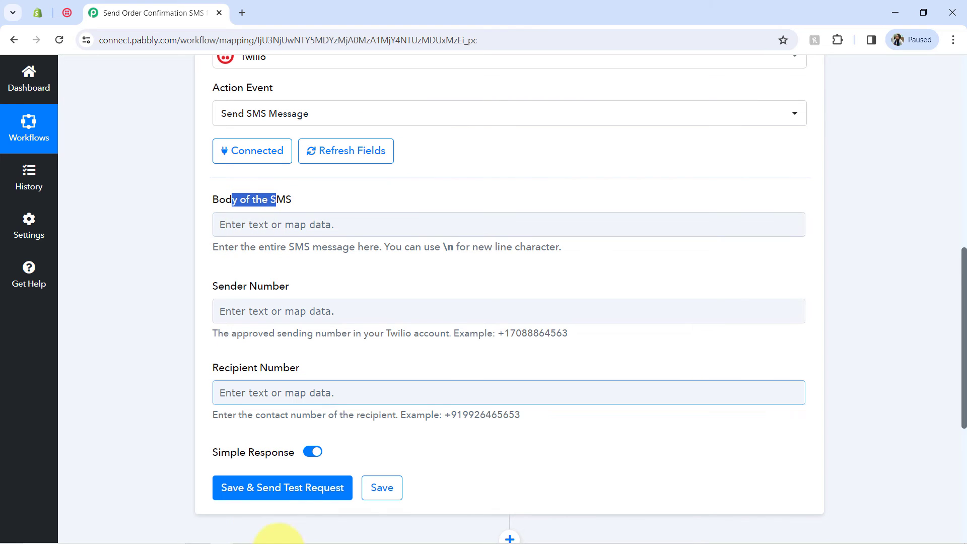
Step: In the Notepad draft, delete the sample customer name so the greeting reads "Hello ,"
mouse_move(305, 537)
click(246, 535)
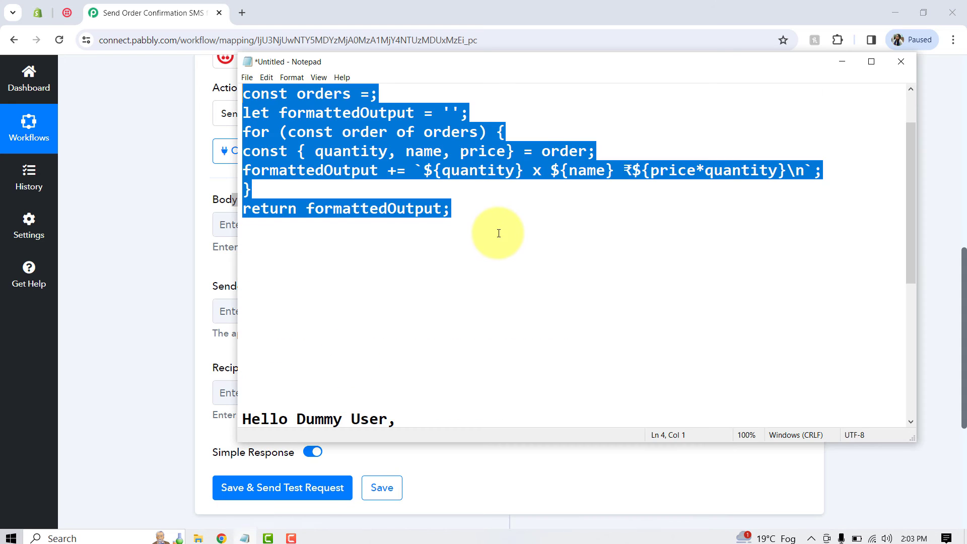
click(497, 233)
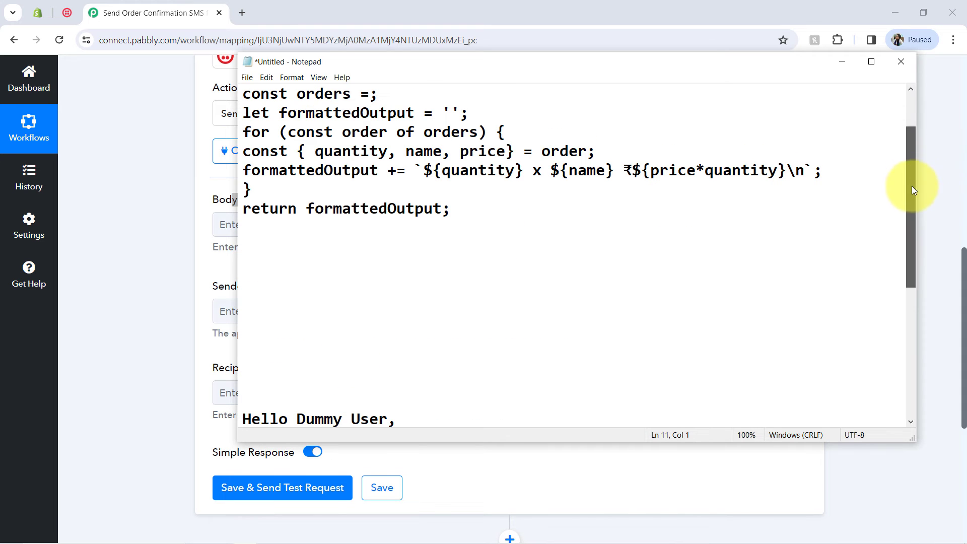
drag(912, 186, 894, 282)
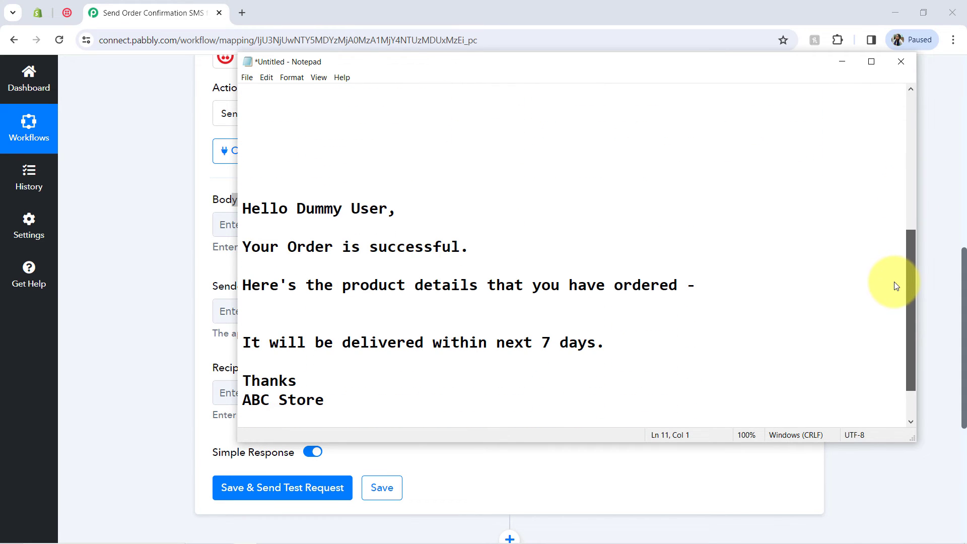
drag(279, 209, 295, 267)
click(296, 179)
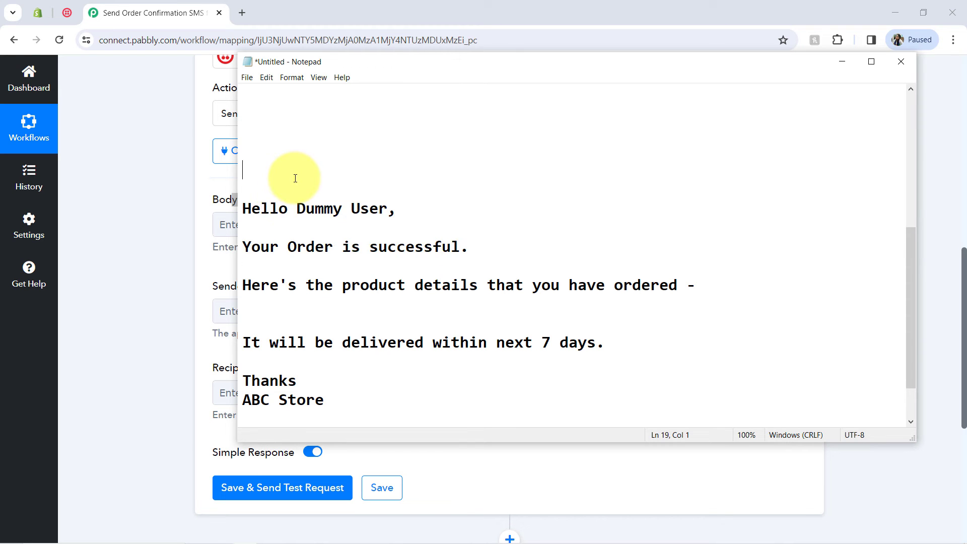
drag(260, 207, 324, 395)
click(334, 366)
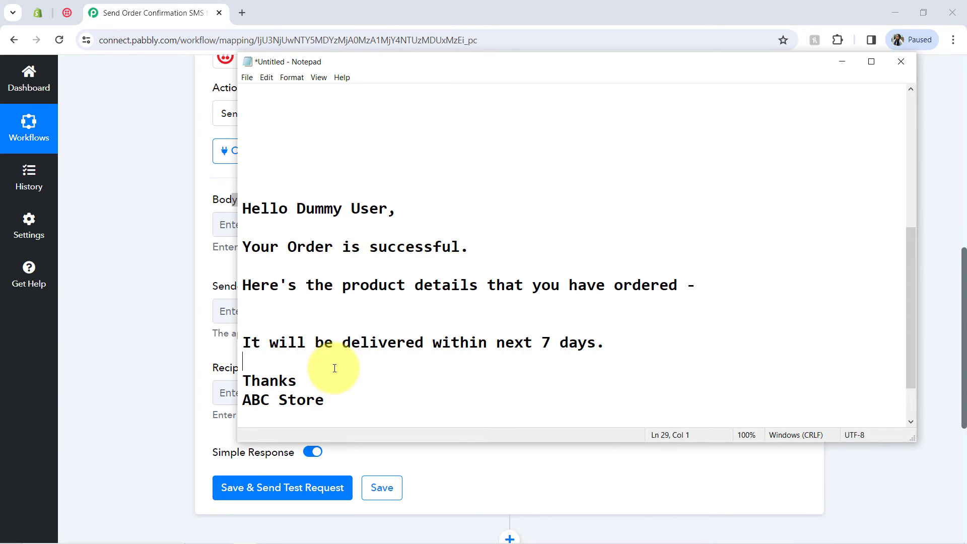
drag(265, 208, 429, 207)
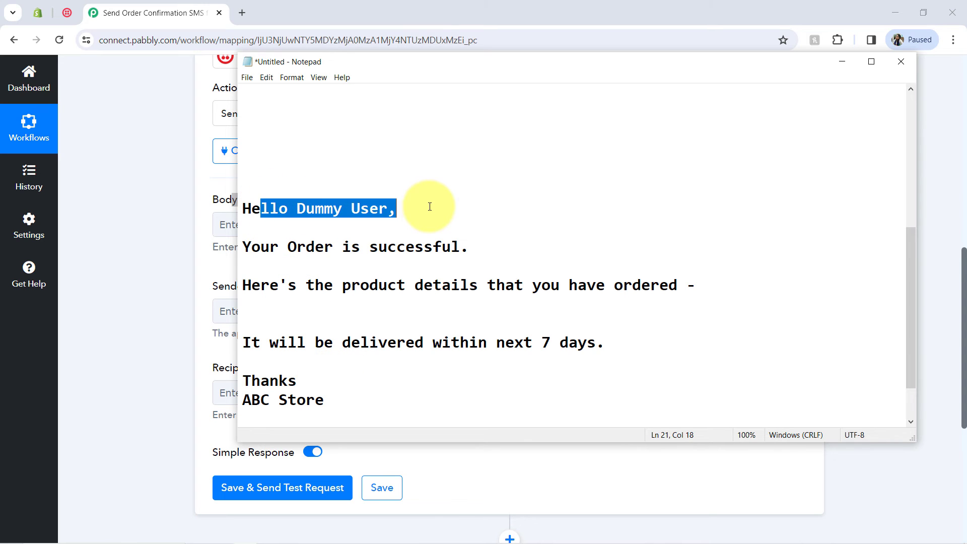
click(430, 207)
drag(301, 210, 386, 209)
key(BackSpace)
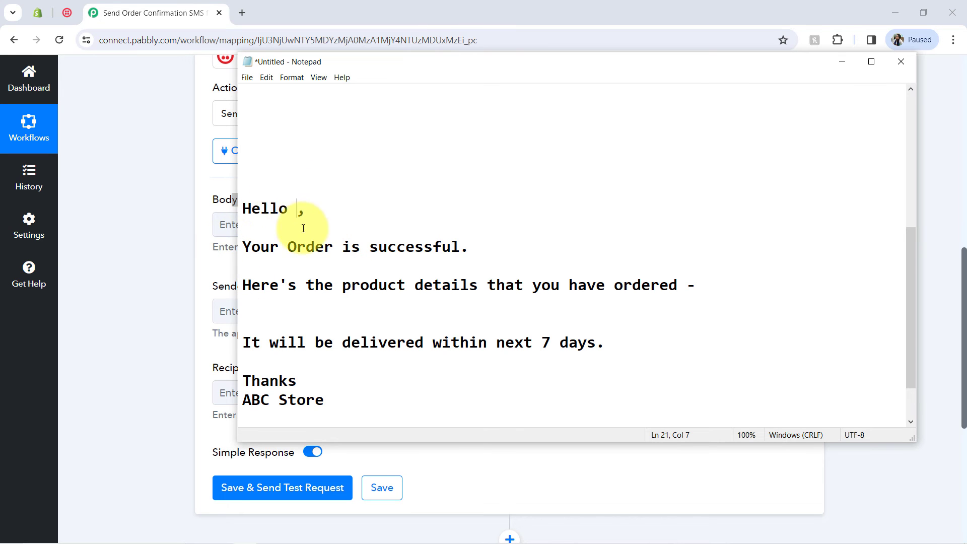
Step: Select the entire confirmation message from Hello to ABC Store for reuse in the workflow
drag(252, 246, 451, 247)
drag(306, 285, 633, 287)
click(270, 319)
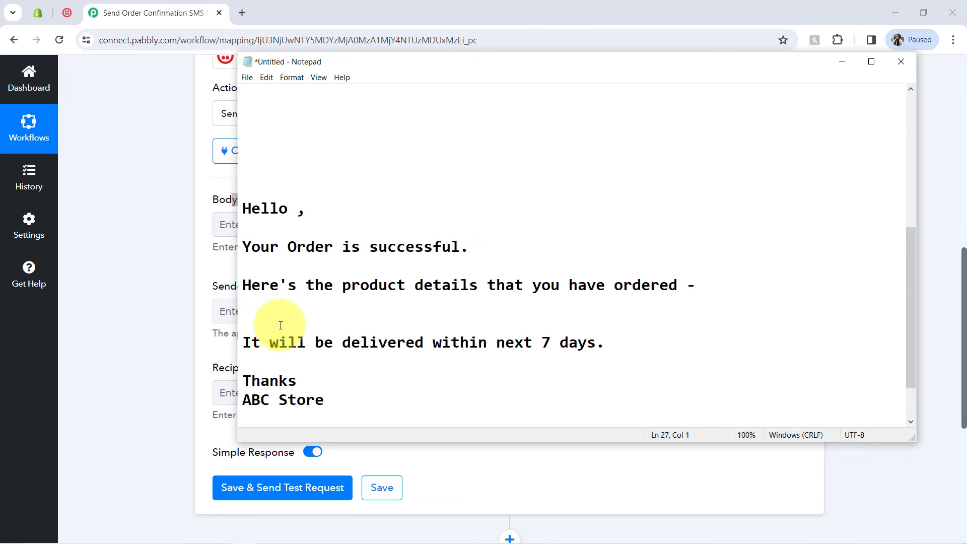
drag(278, 344, 435, 344)
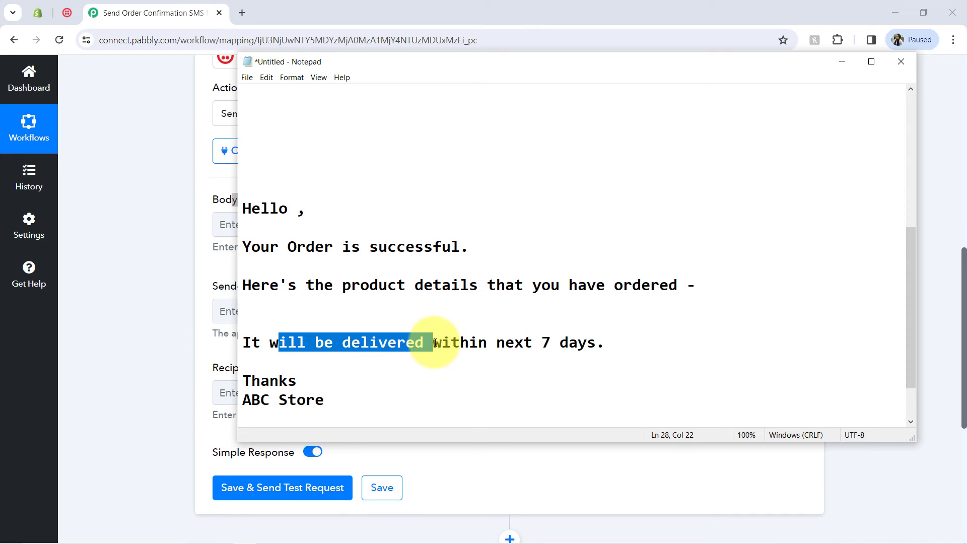
click(433, 343)
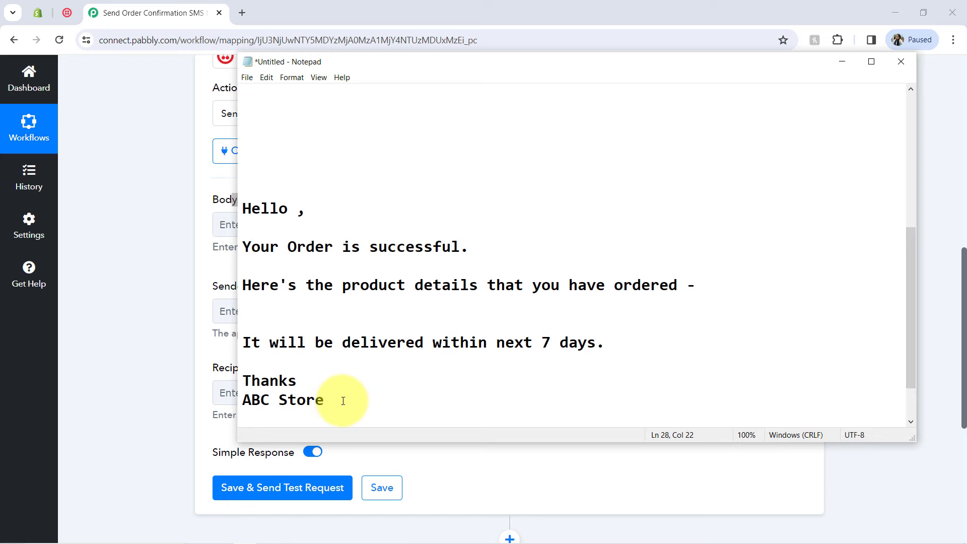
drag(343, 401, 232, 211)
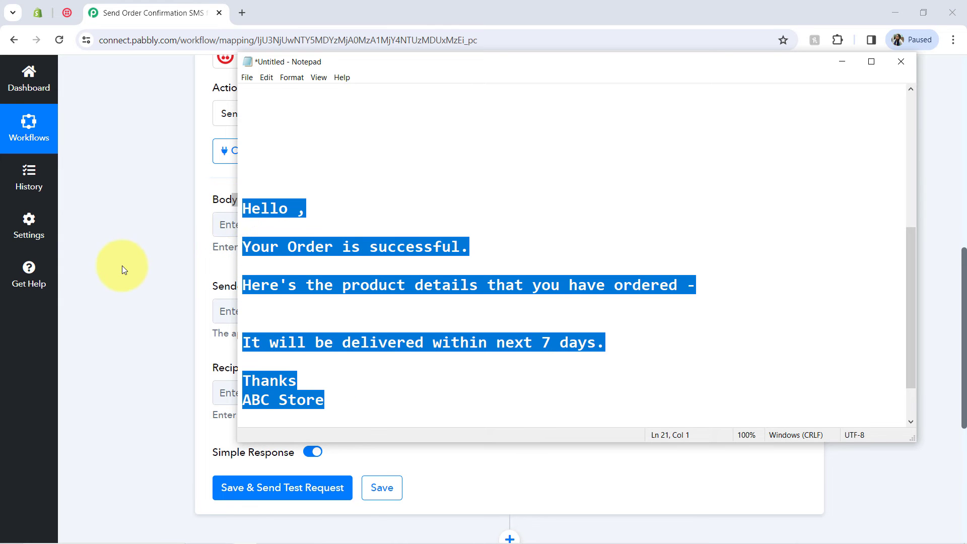
click(123, 269)
click(249, 225)
Step: Paste the message into Body of the SMS and insert Customer Default Address Name after Hello
text(Hello ,Your Order is successful.Here's the product details that you have ordered - It will be delivered within next 7 days.Thanks ABC Store)
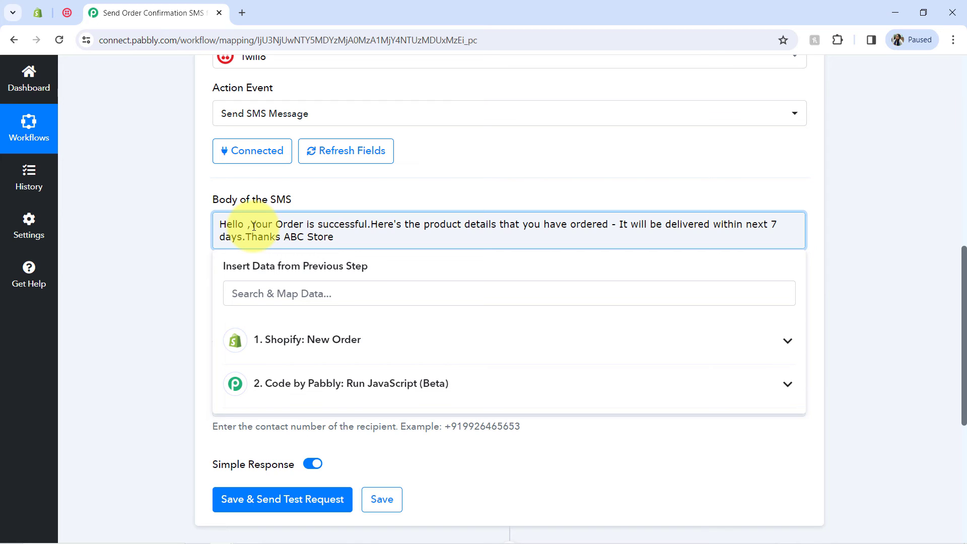
key(Return)
key(Return)
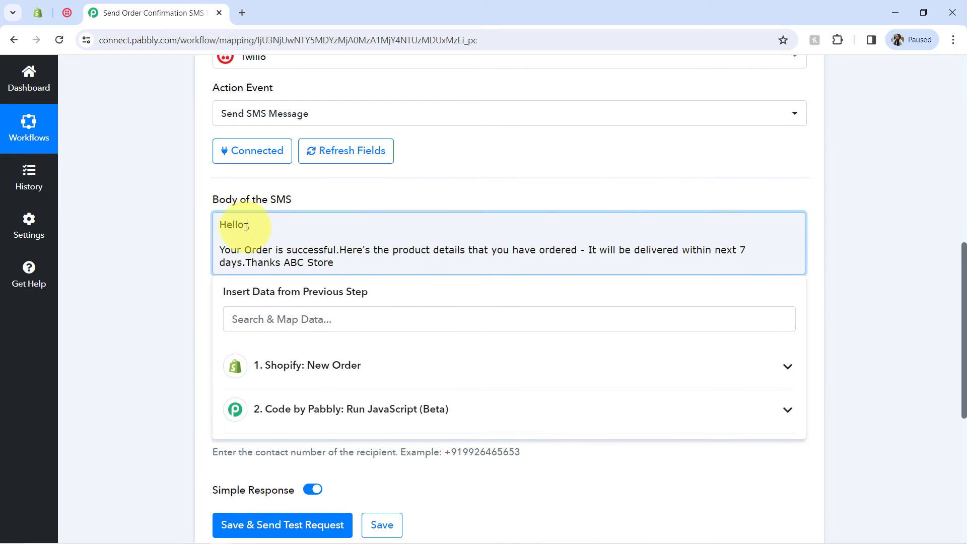
click(260, 321)
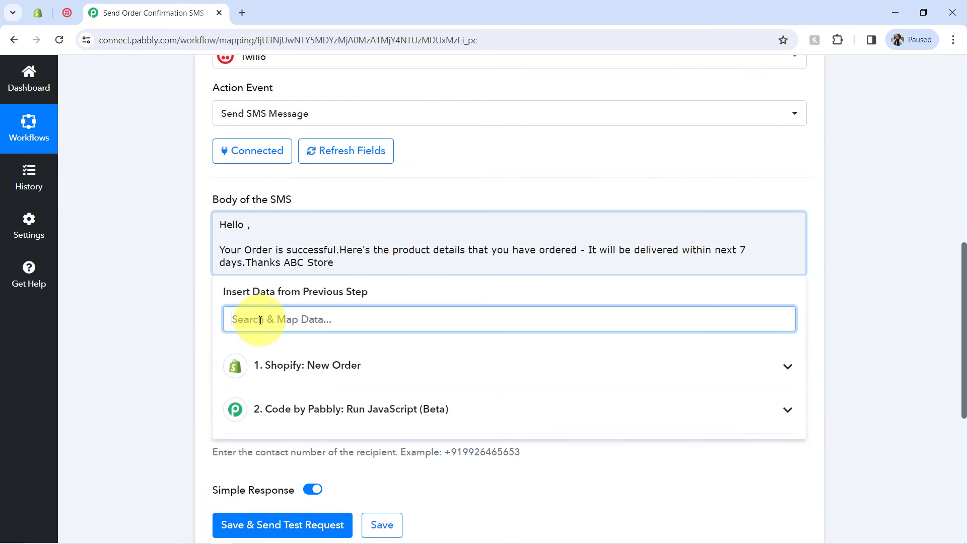
text(dumm)
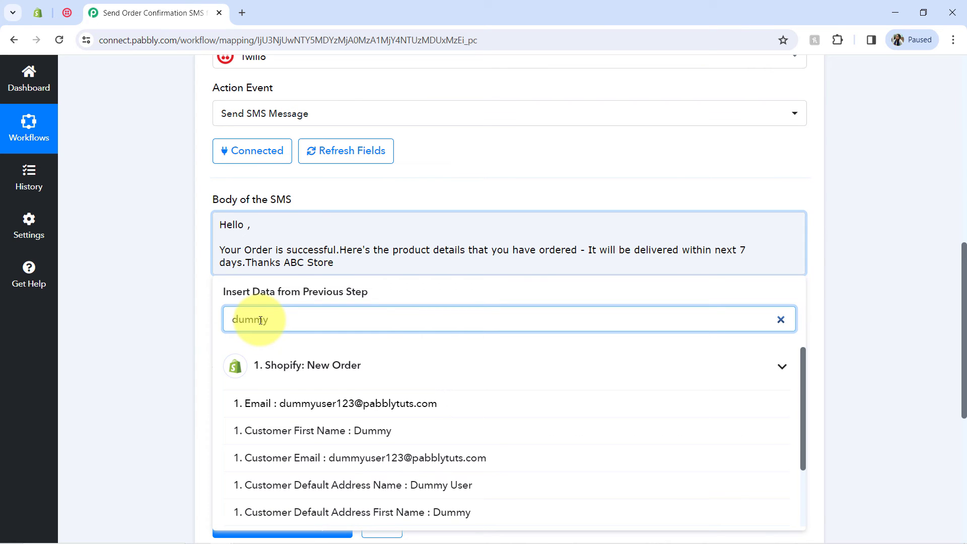
text(y)
click(399, 484)
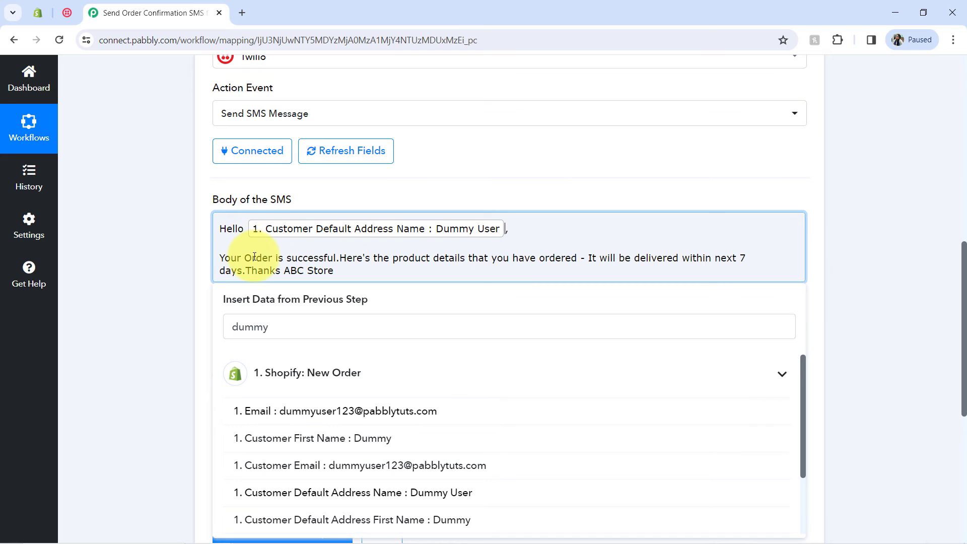
click(341, 260)
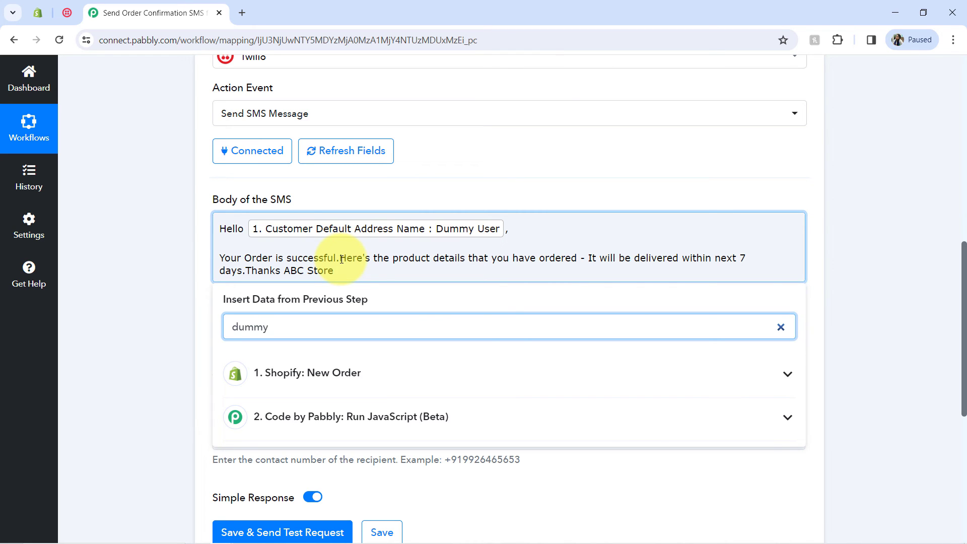
Step: Reformat the SMS body: change "Here's" to "Here are" and split sentences onto separate lines
click(780, 326)
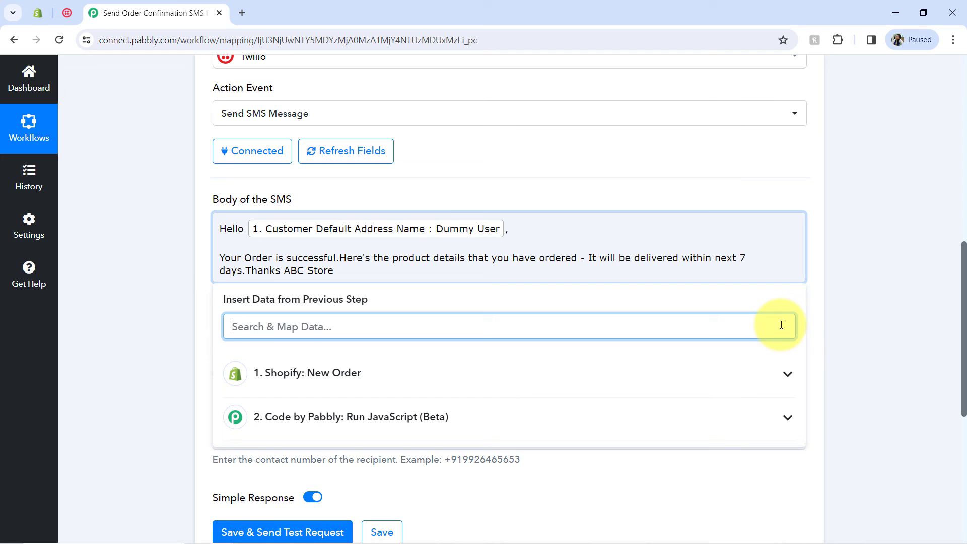
click(341, 259)
key(Return)
key(Return)
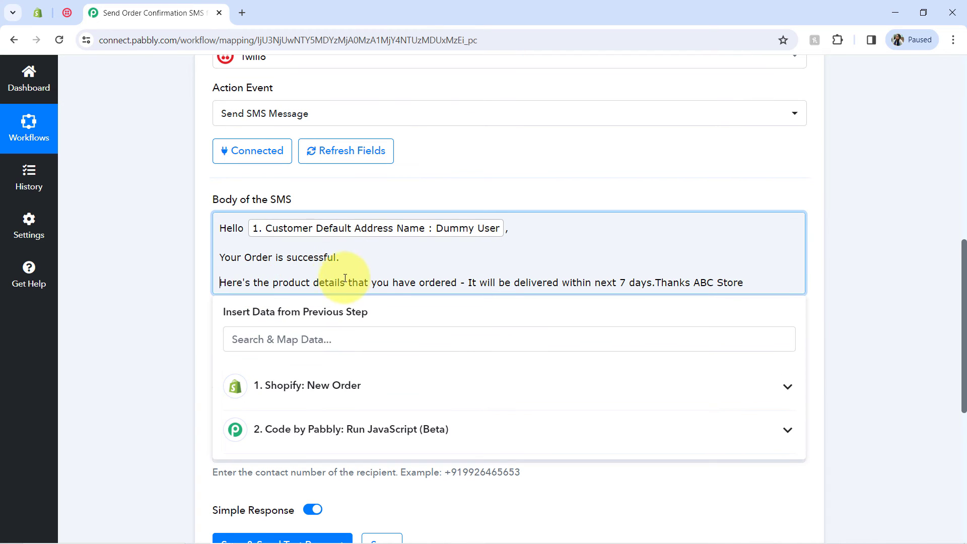
click(248, 286)
key(BackSpace)
text(re)
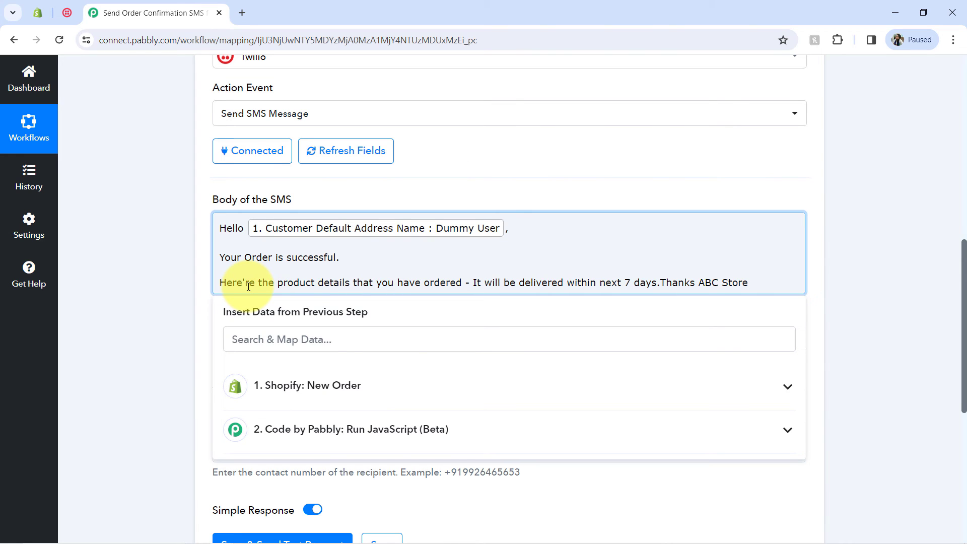
click(474, 283)
key(Return)
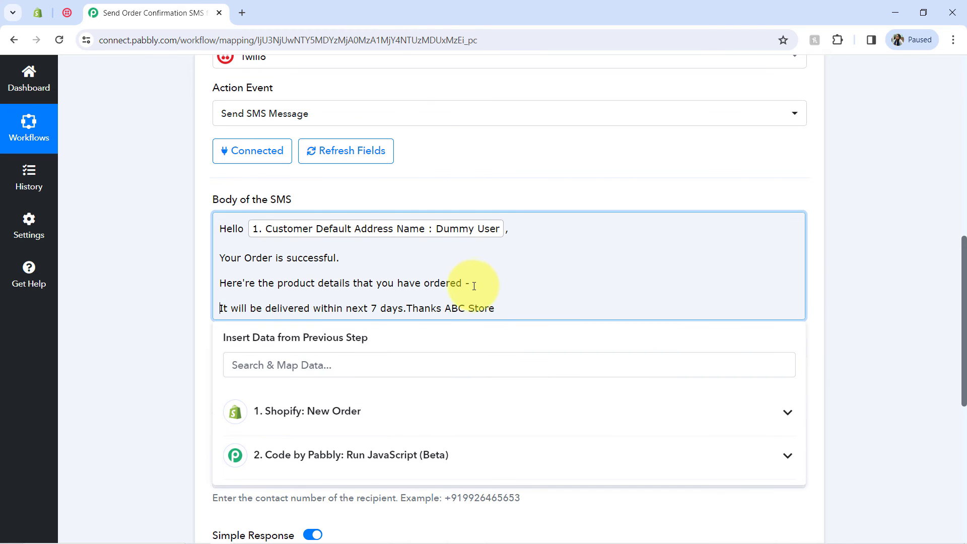
Step: Insert the Code step's formatted product list Output and put Thanks and ABC Store on separate lines
click(362, 454)
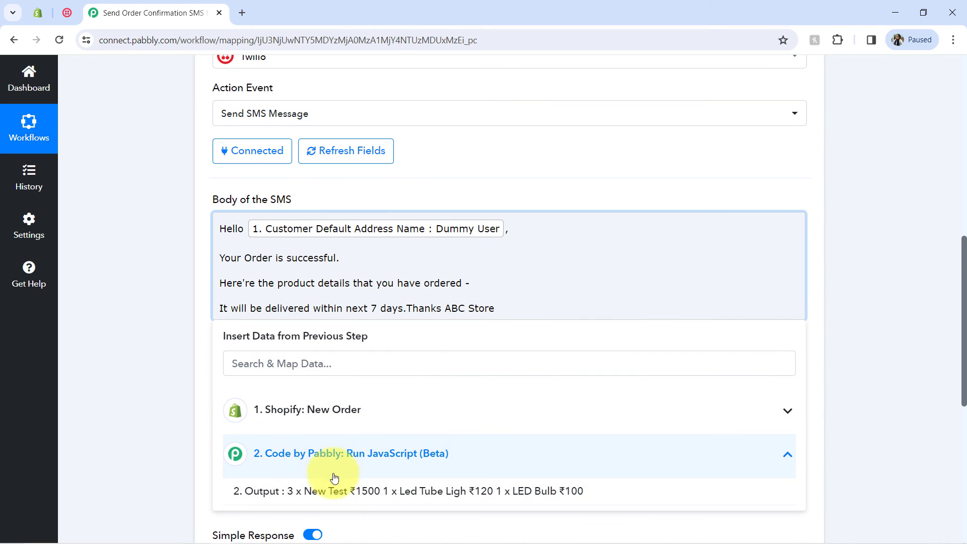
click(324, 491)
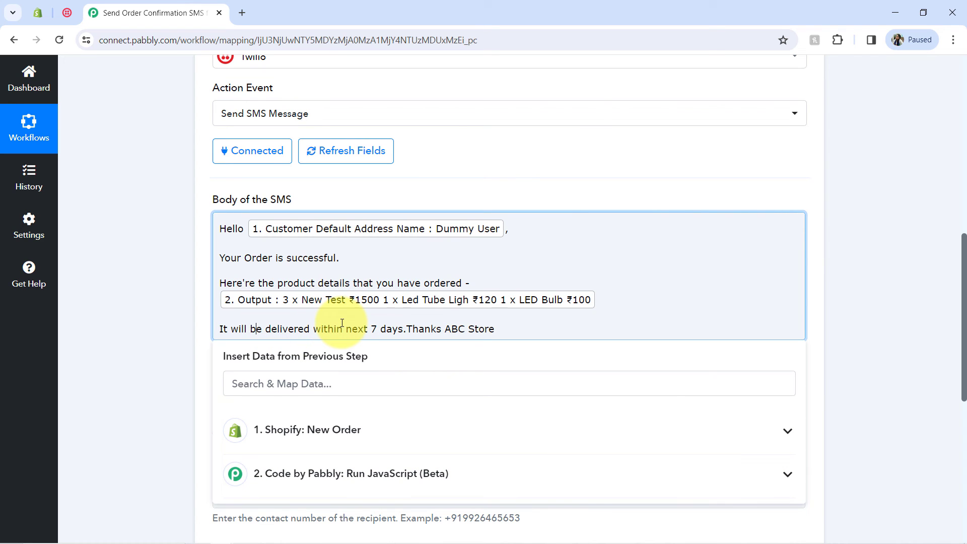
key(Return)
key(Return)
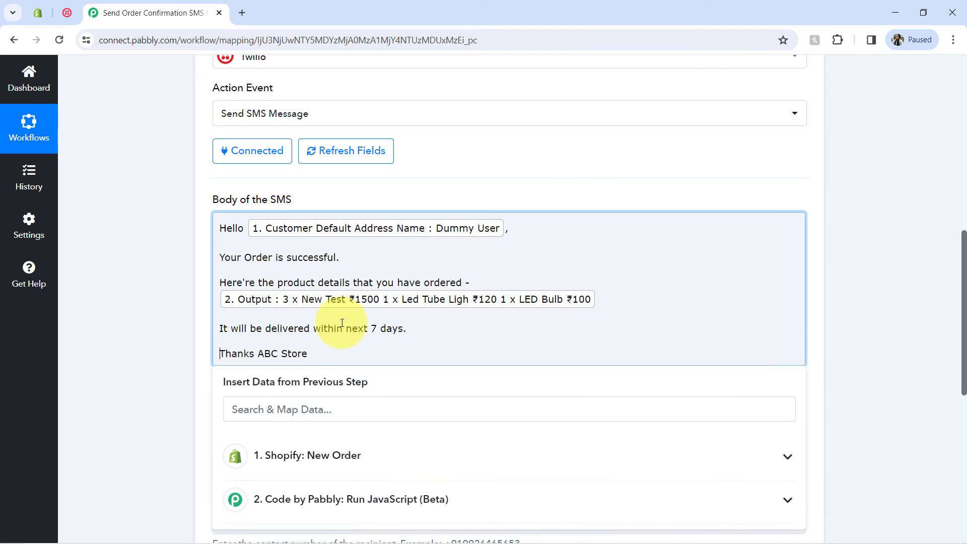
key(Return)
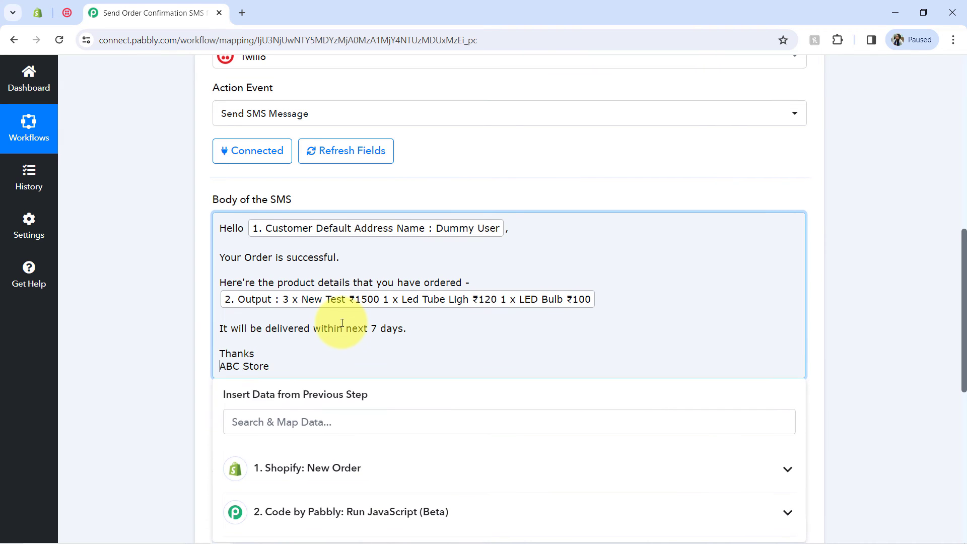
click(98, 325)
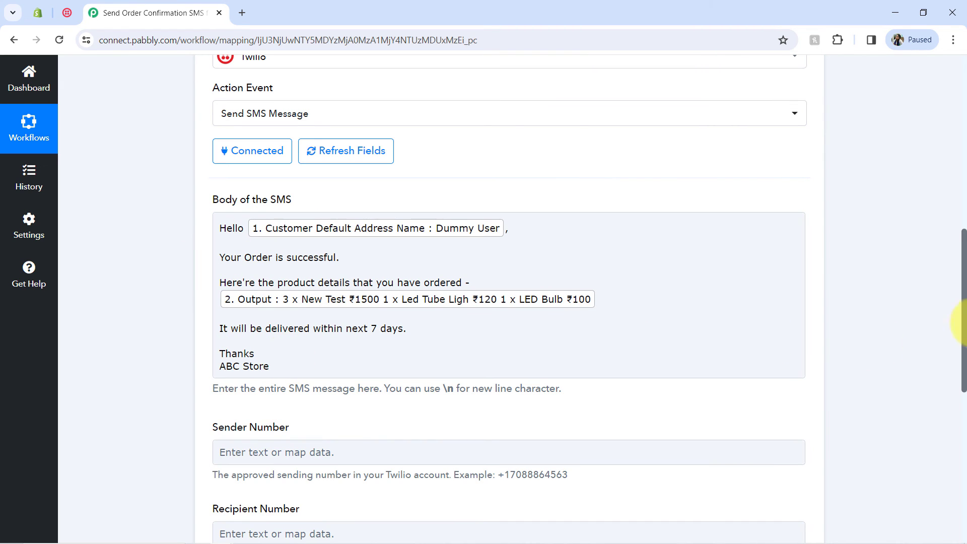
drag(964, 279, 966, 376)
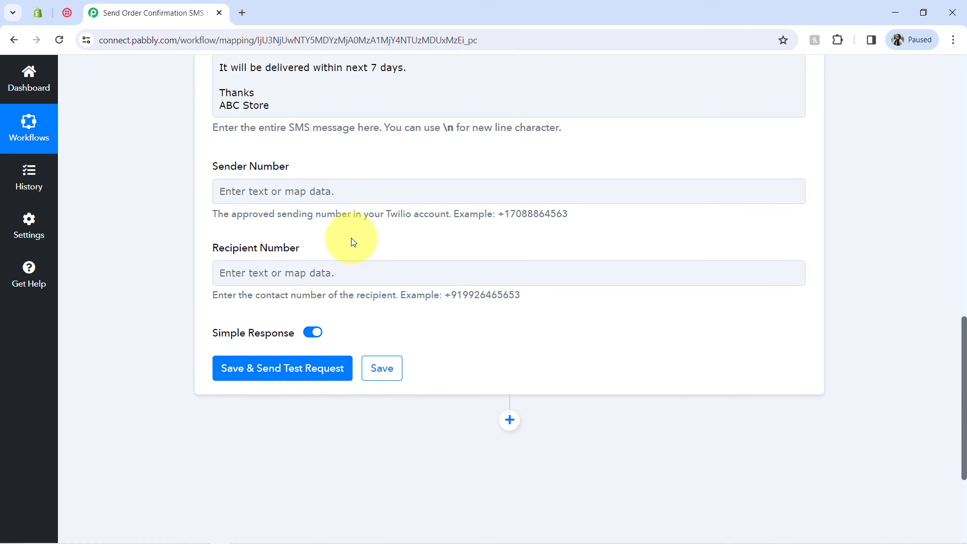
Step: Map the Shopify order's Billing Address Phone, found by searching '91', as Recipient Number
click(316, 273)
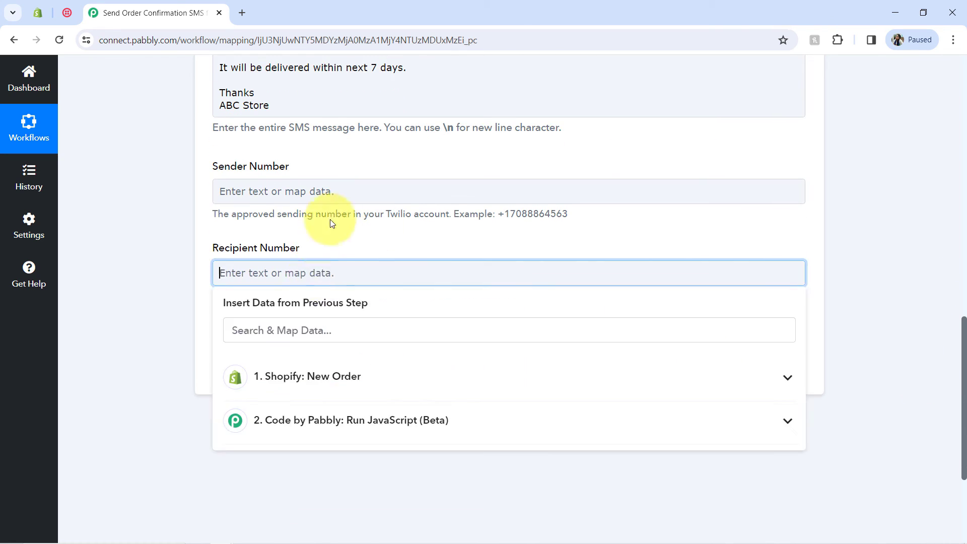
click(322, 377)
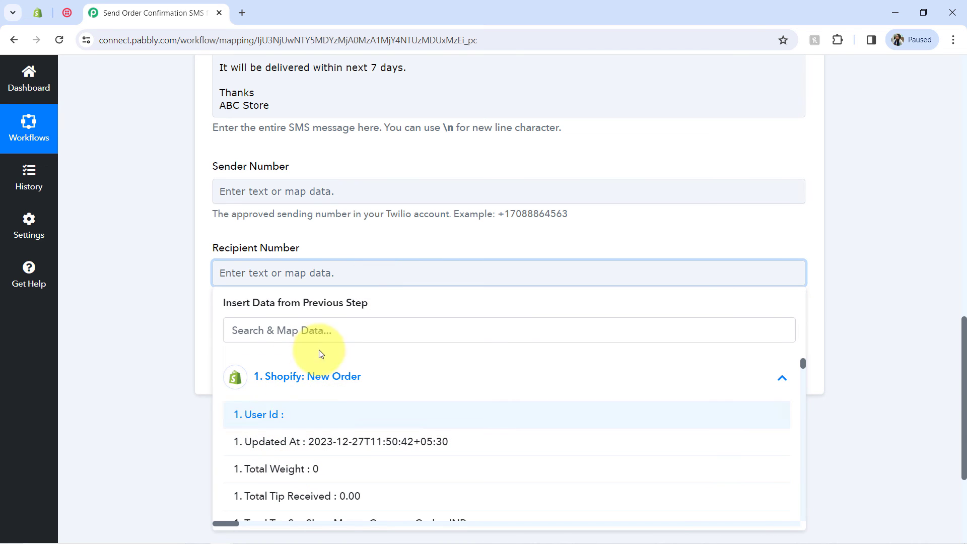
click(269, 328)
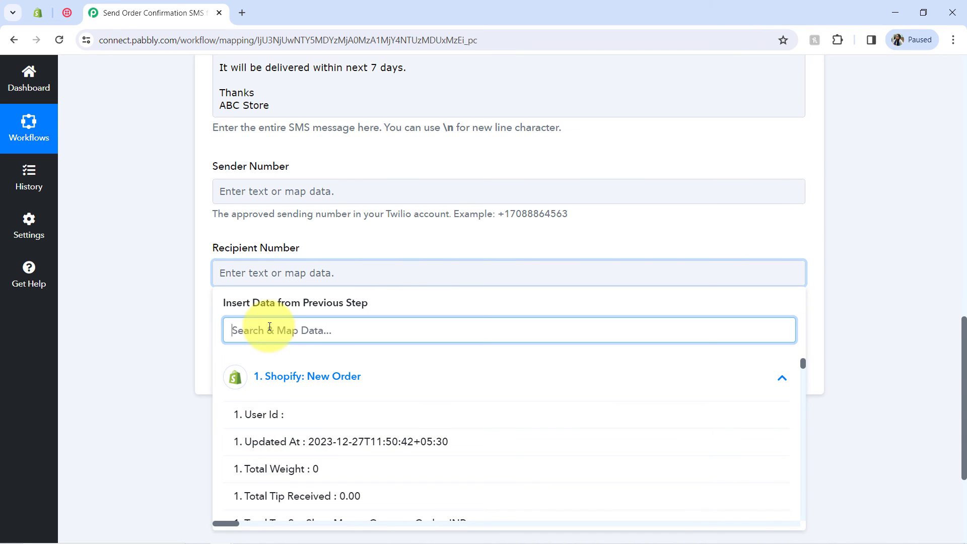
text(91)
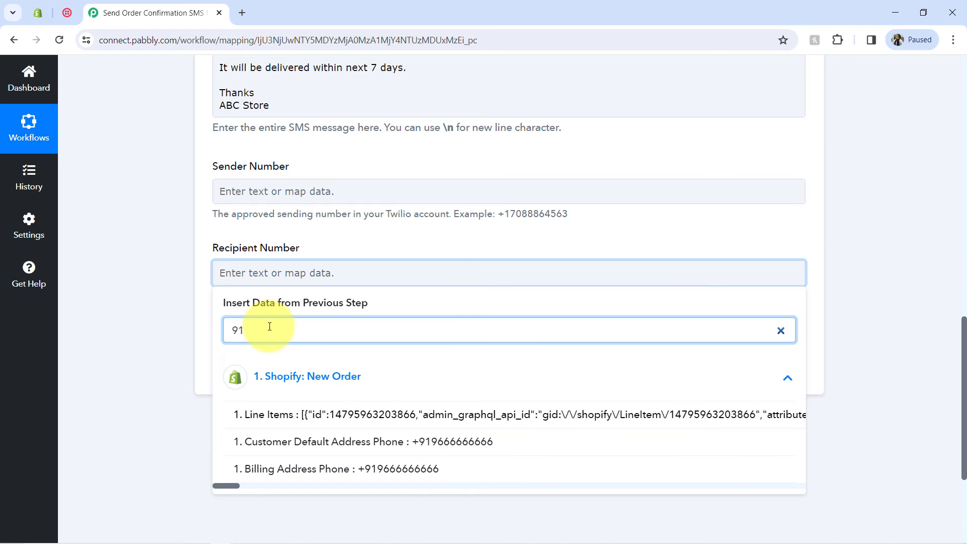
click(339, 470)
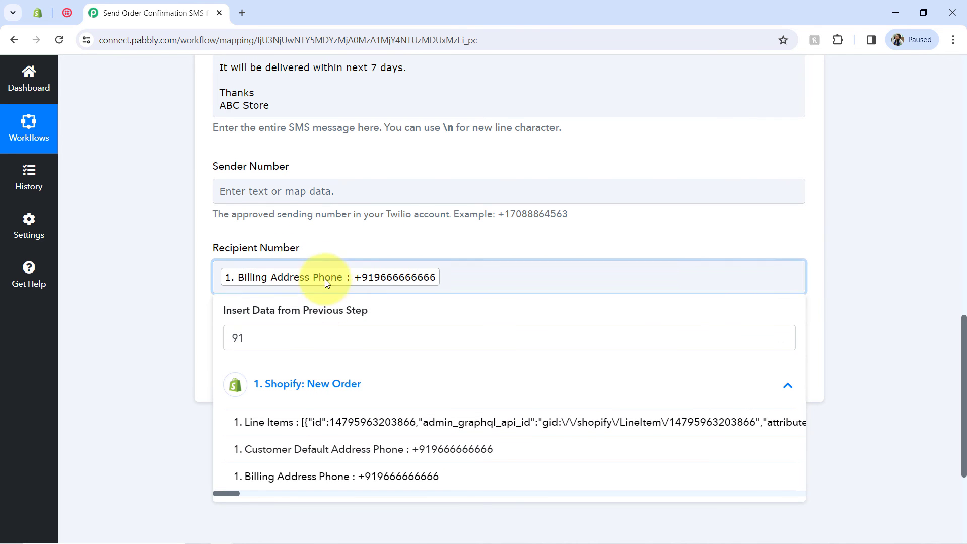
click(186, 318)
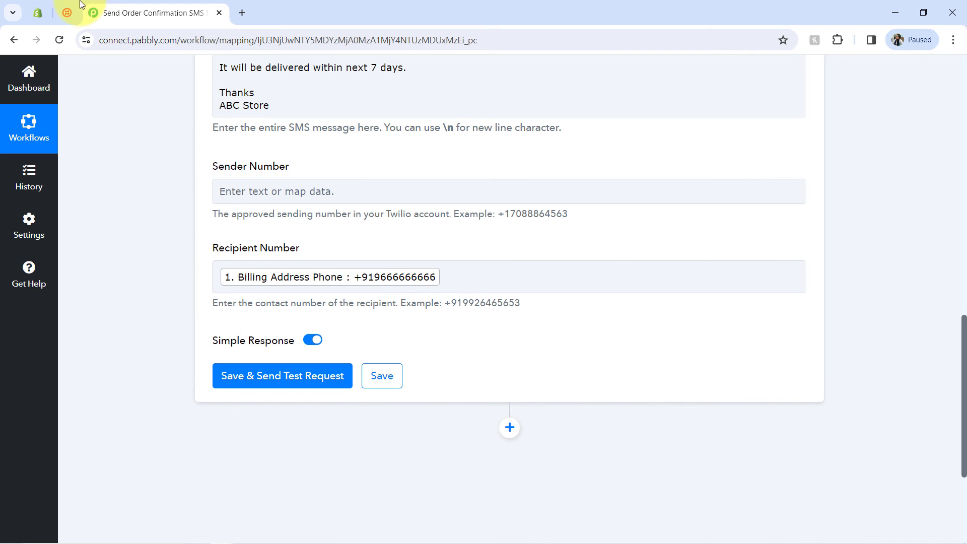
Step: Copy the Twilio account's phone number from Twilio Console for the sender
click(69, 11)
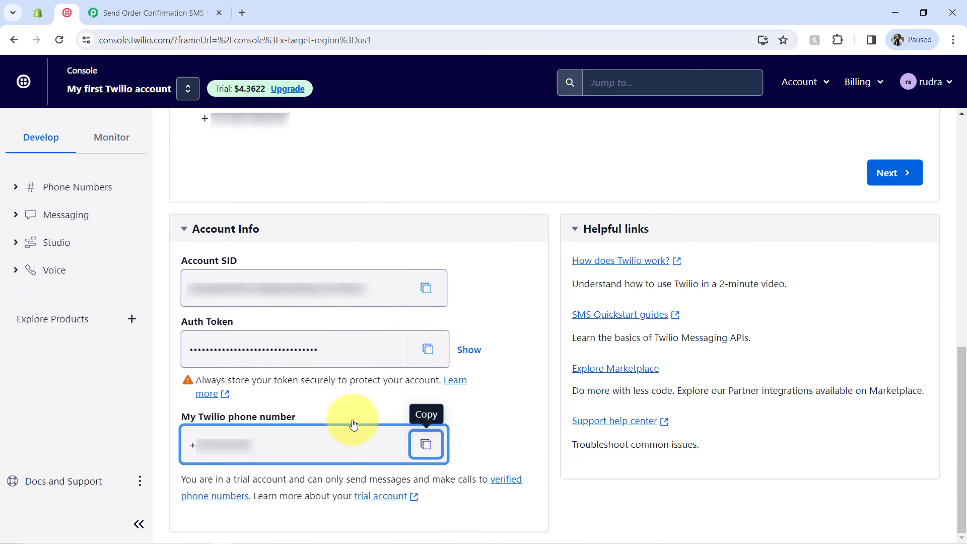
click(417, 447)
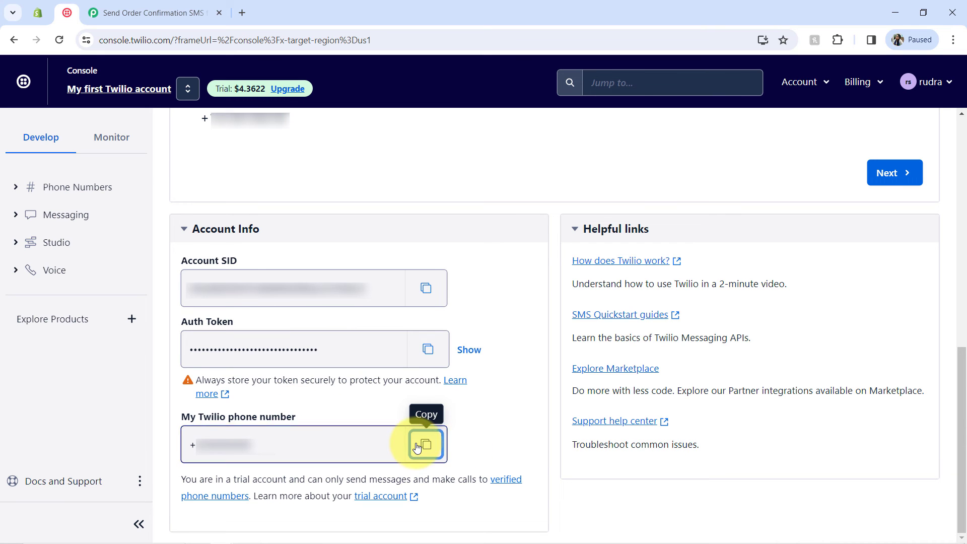
click(101, 13)
Step: Paste the Twilio number as Sender Number, send a test, then clear the recipient after the 21608 error
click(225, 189)
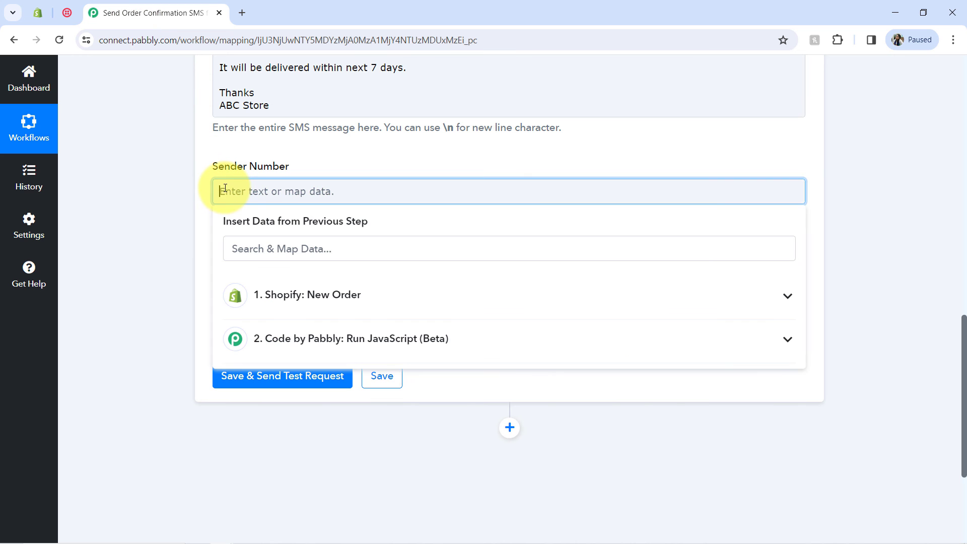
key(ctrl+v)
click(167, 268)
click(270, 375)
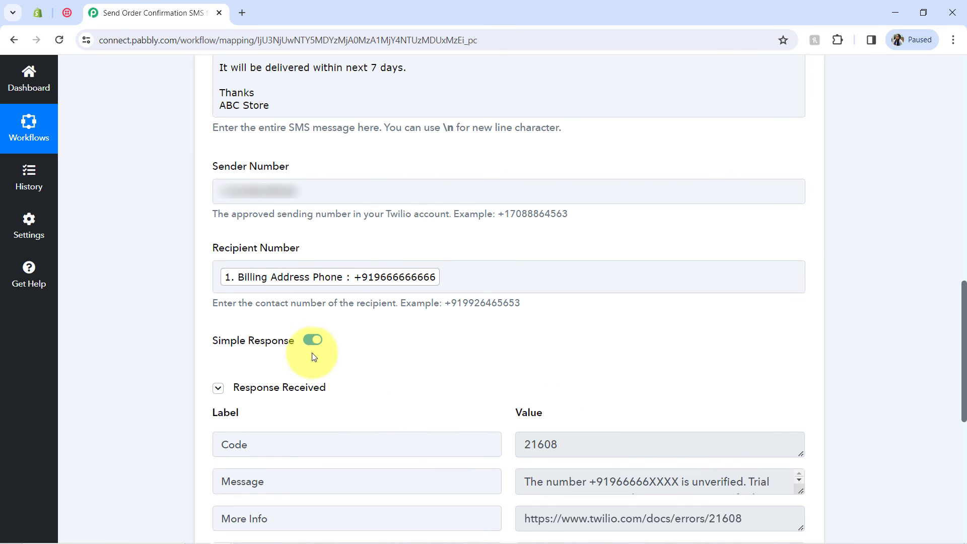
click(467, 280)
key(BackSpace)
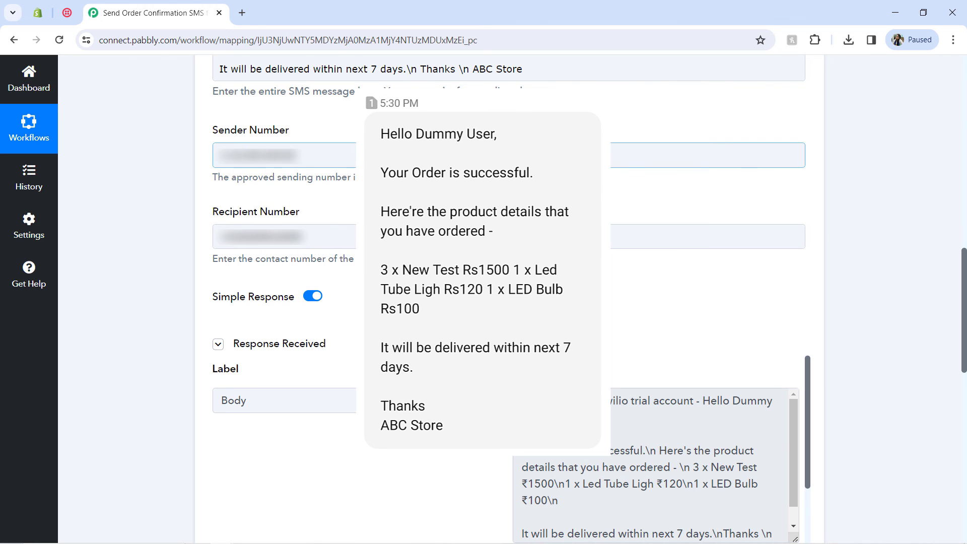
click(226, 236)
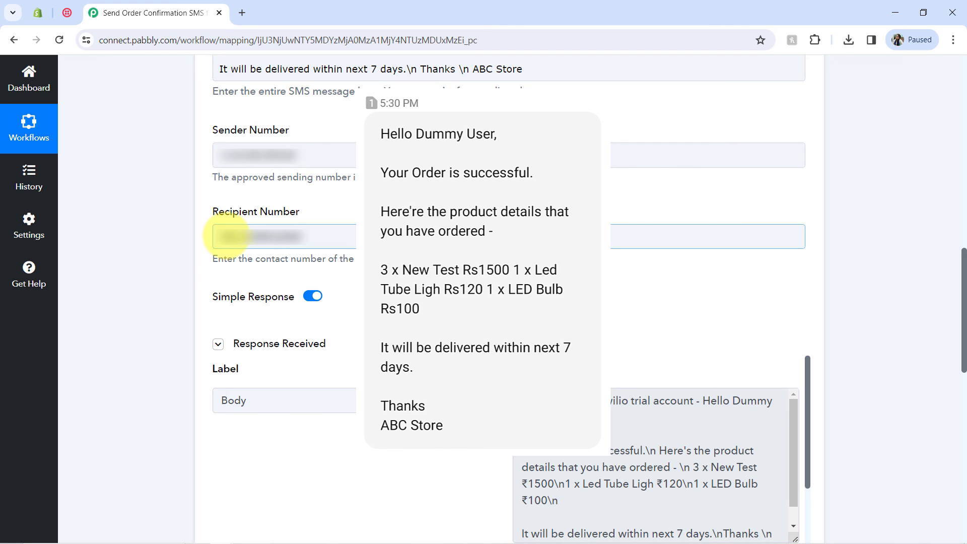
click(158, 273)
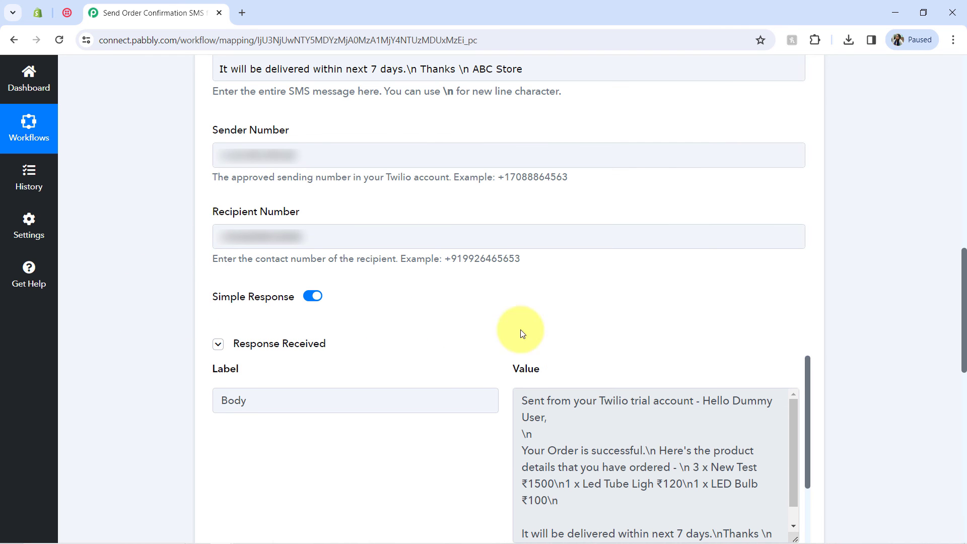
drag(957, 331, 951, 238)
click(422, 469)
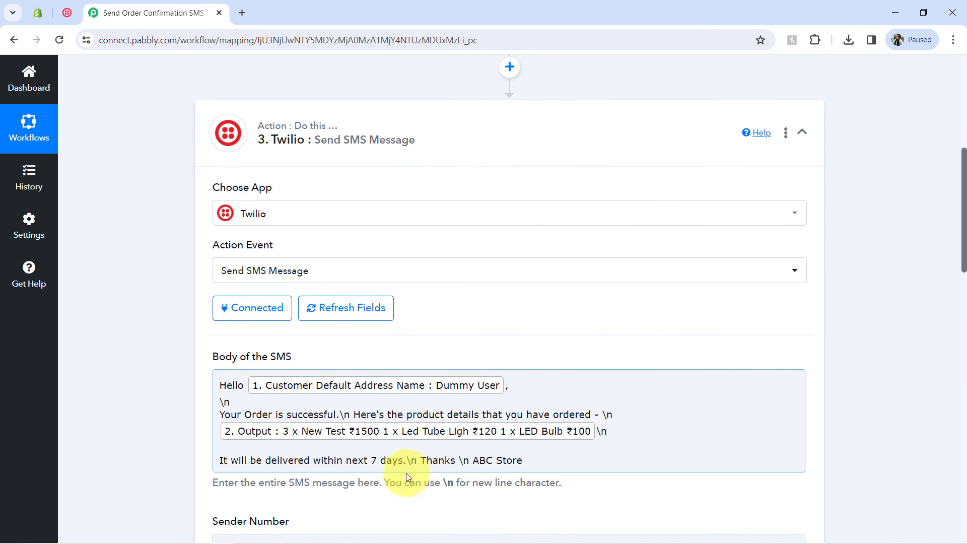
drag(391, 483, 536, 487)
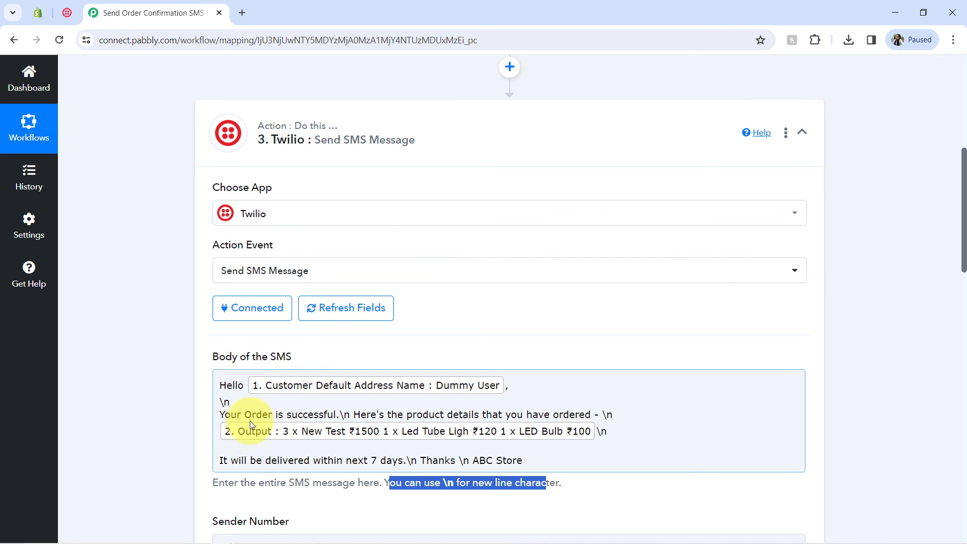
click(154, 355)
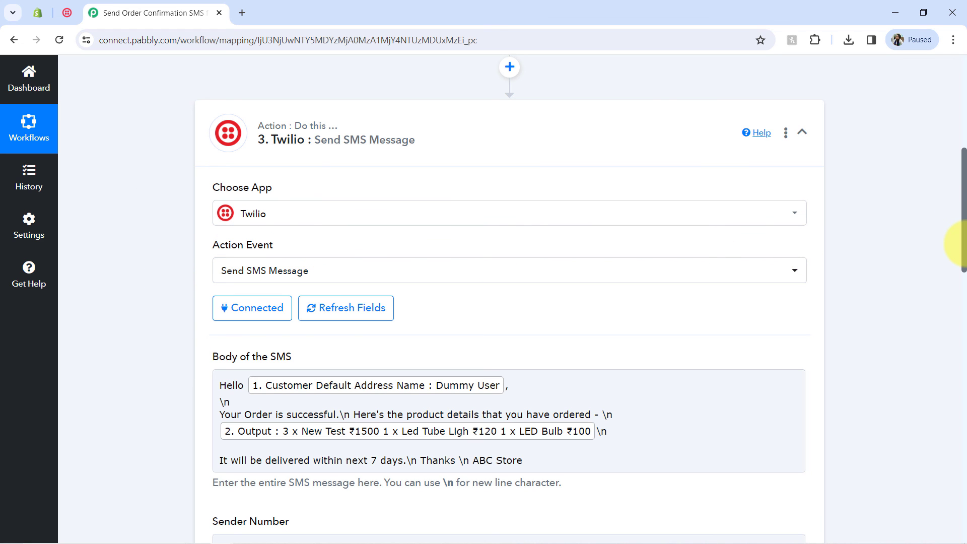
drag(960, 245, 957, 119)
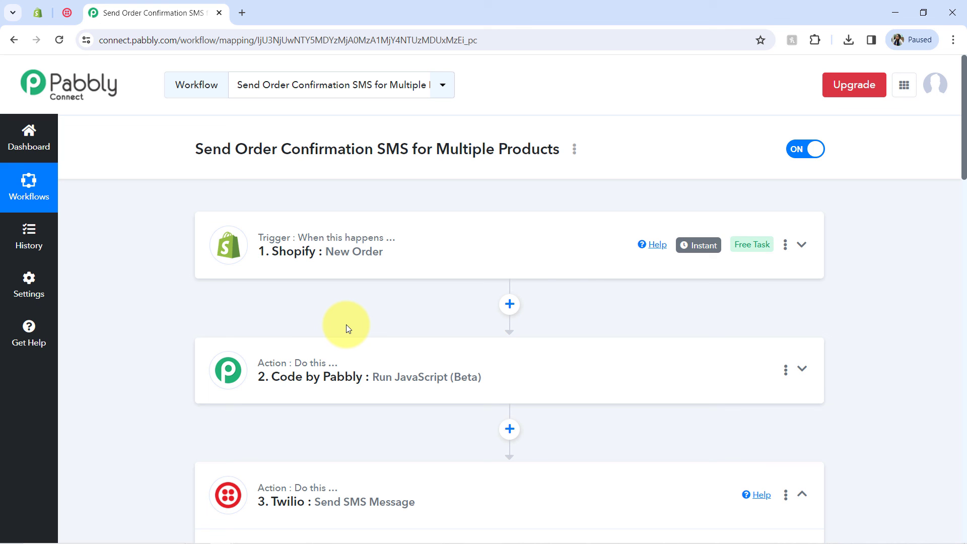
Step: Copy the workflow's share link from the Share Workflow dialog, then close it
click(575, 149)
click(480, 215)
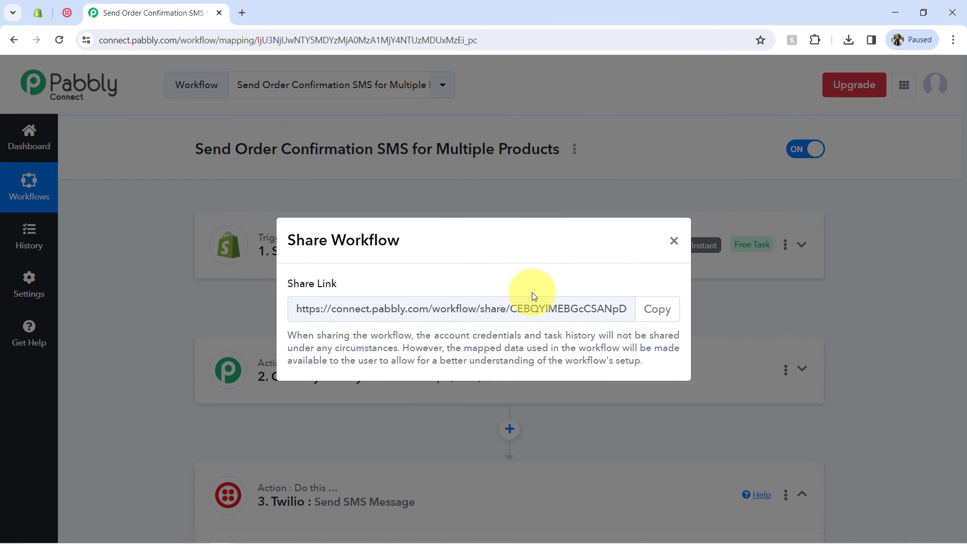
click(649, 304)
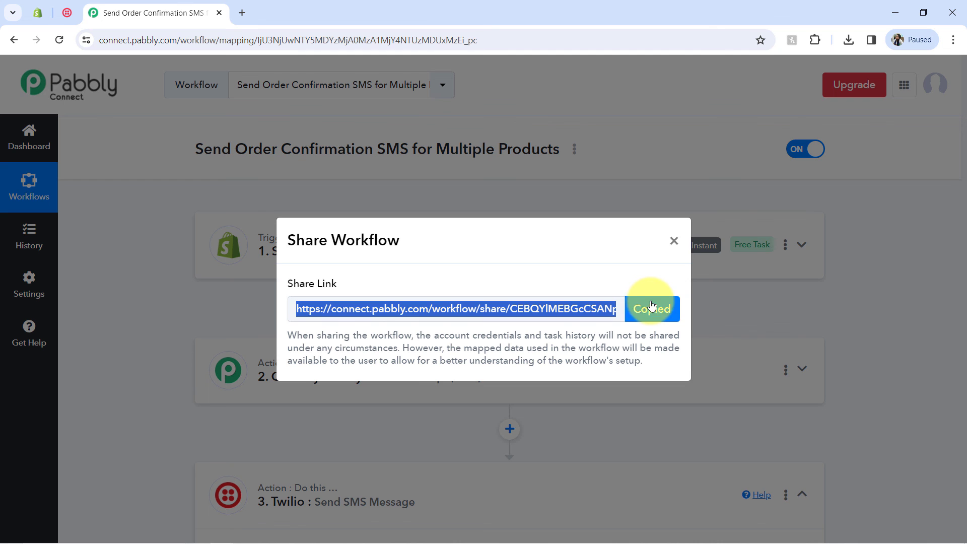
click(674, 241)
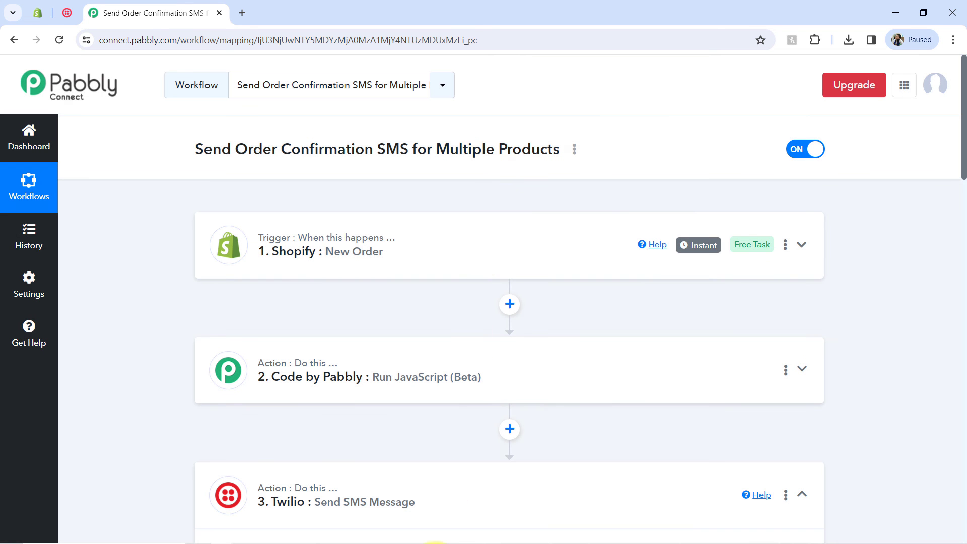